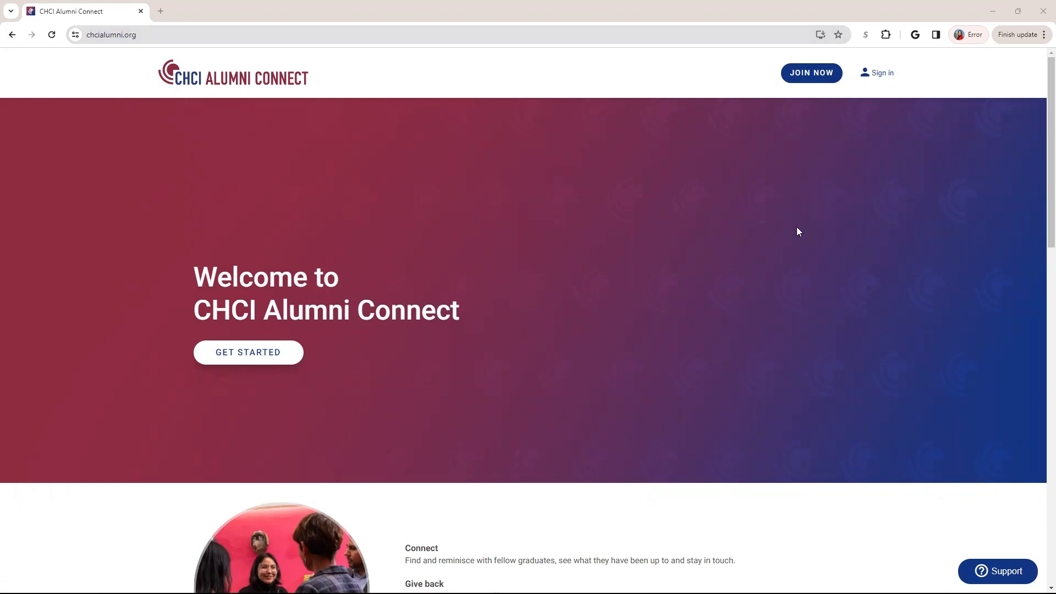
scroll(796, 227, down, 4)
scroll(794, 231, down, 4)
scroll(786, 234, down, 2)
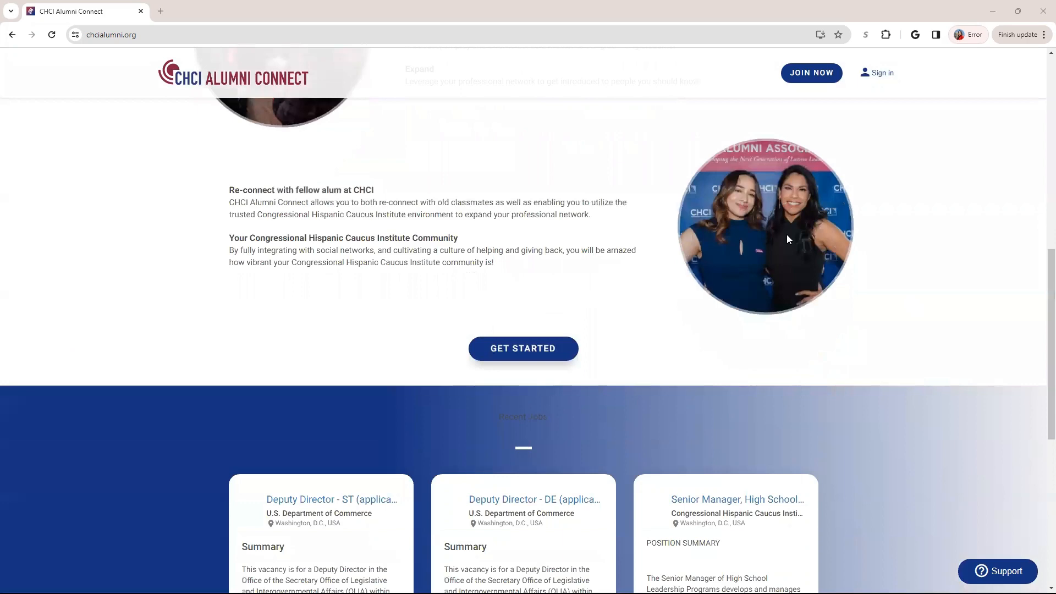
scroll(786, 235, down, 4)
scroll(785, 236, down, 3)
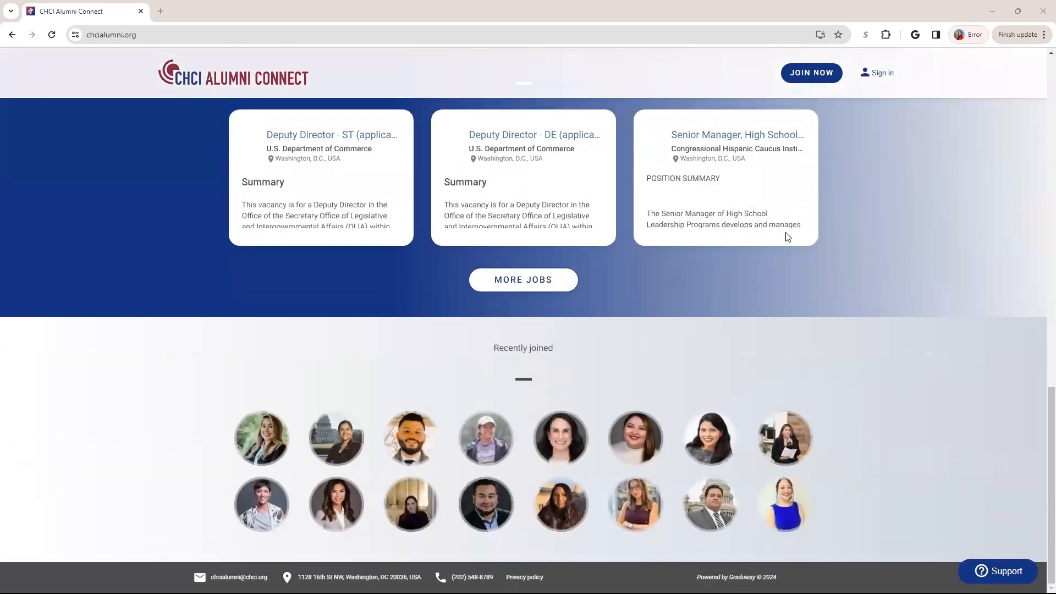
scroll(785, 235, up, 5)
scroll(782, 223, up, 5)
scroll(792, 190, up, 5)
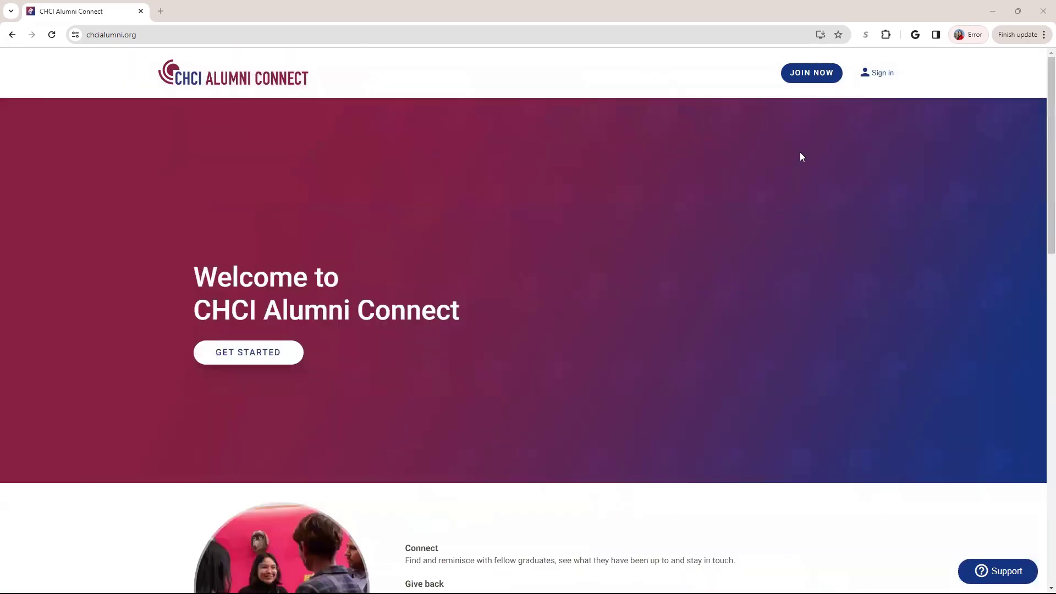
Step: Choose email registration from the join options to reach the new-account form
click(799, 80)
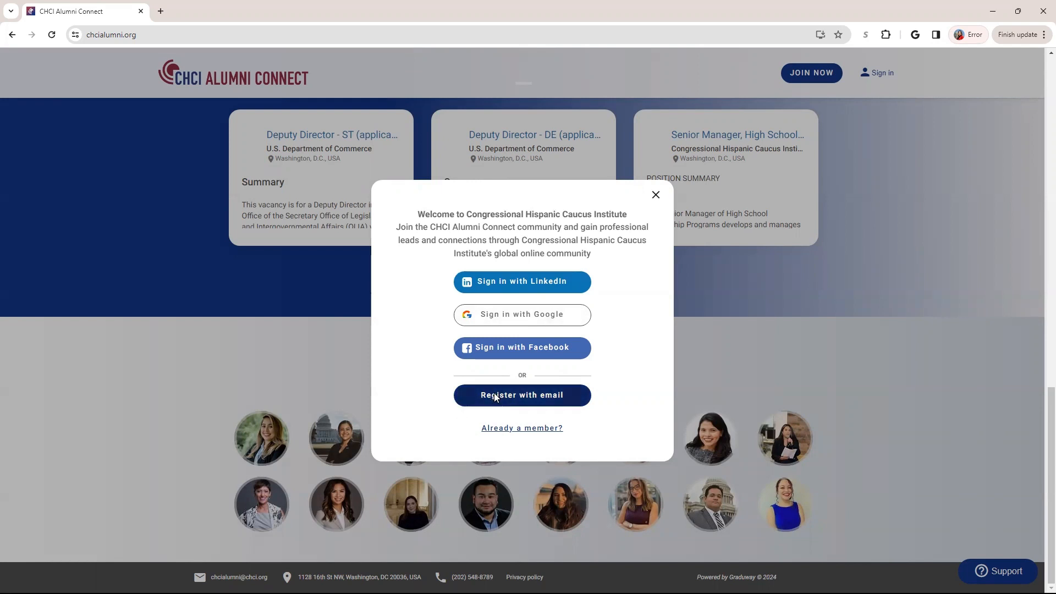
click(479, 402)
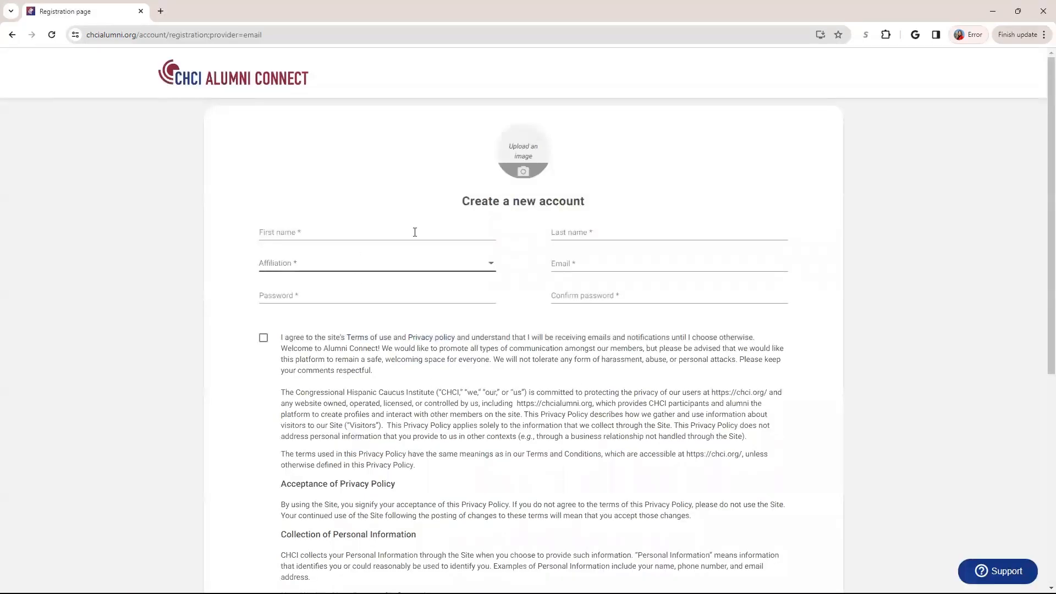
Step: Skip the profile photo upload and fill in the first and last name fields
click(523, 168)
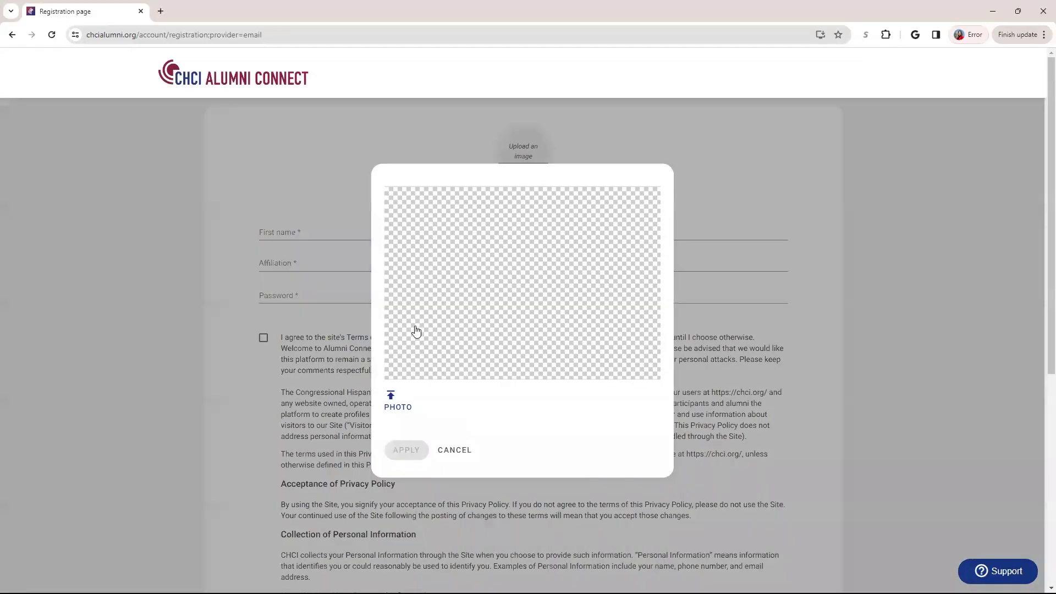
click(450, 450)
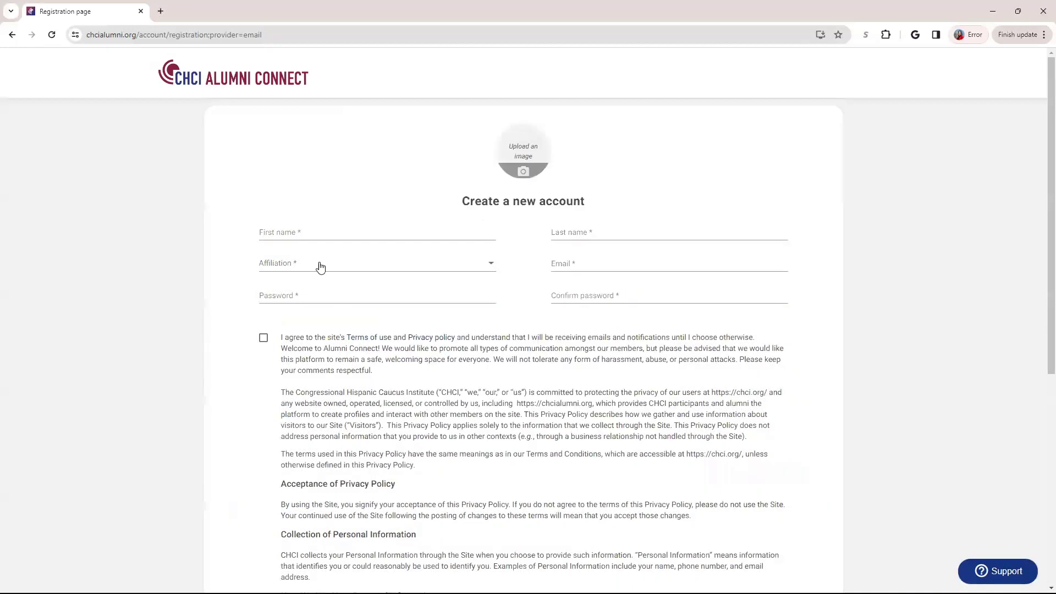
click(322, 234)
text(Alejandra)
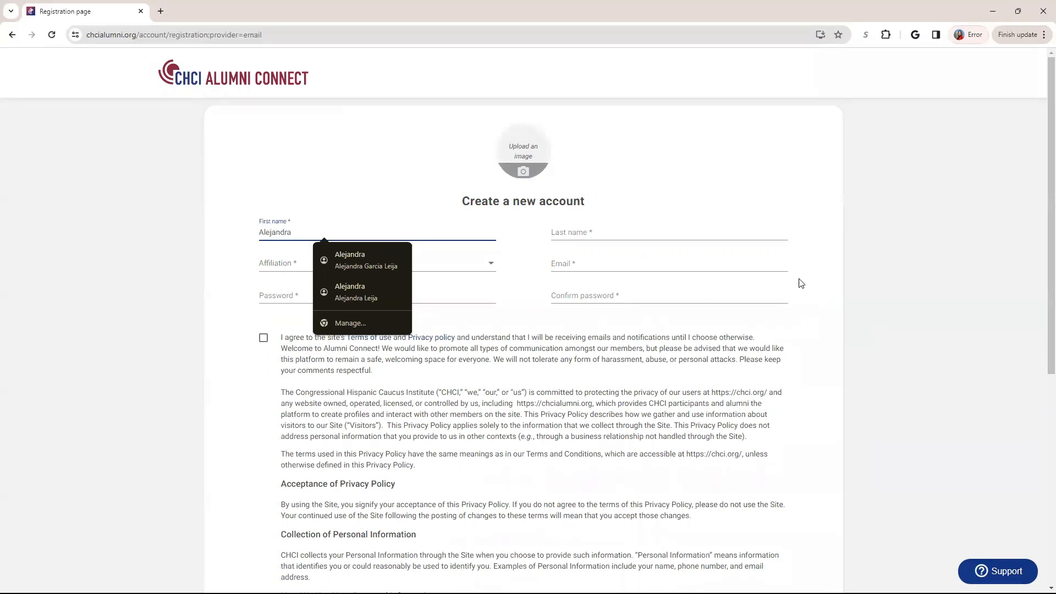
click(647, 231)
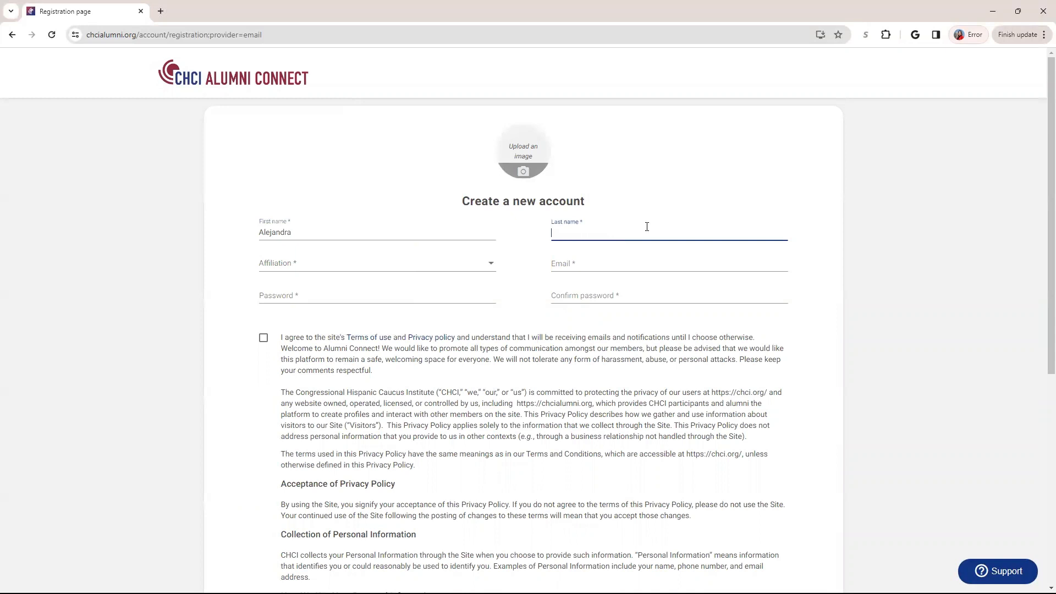
text(Leija)
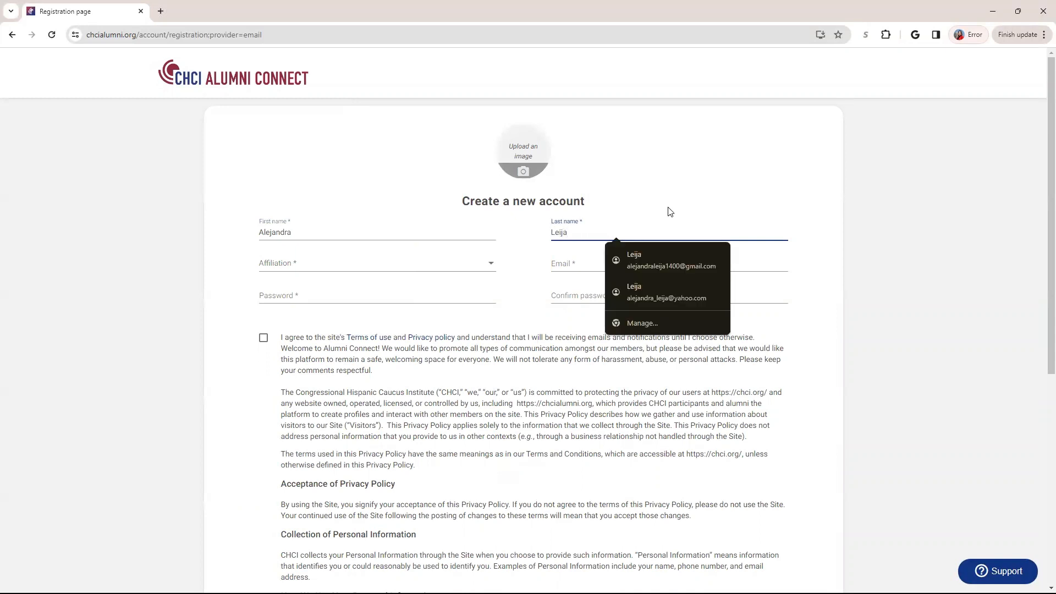
Step: Set the affiliation to Alumni only, unchecking Current Participant after trying it
click(475, 263)
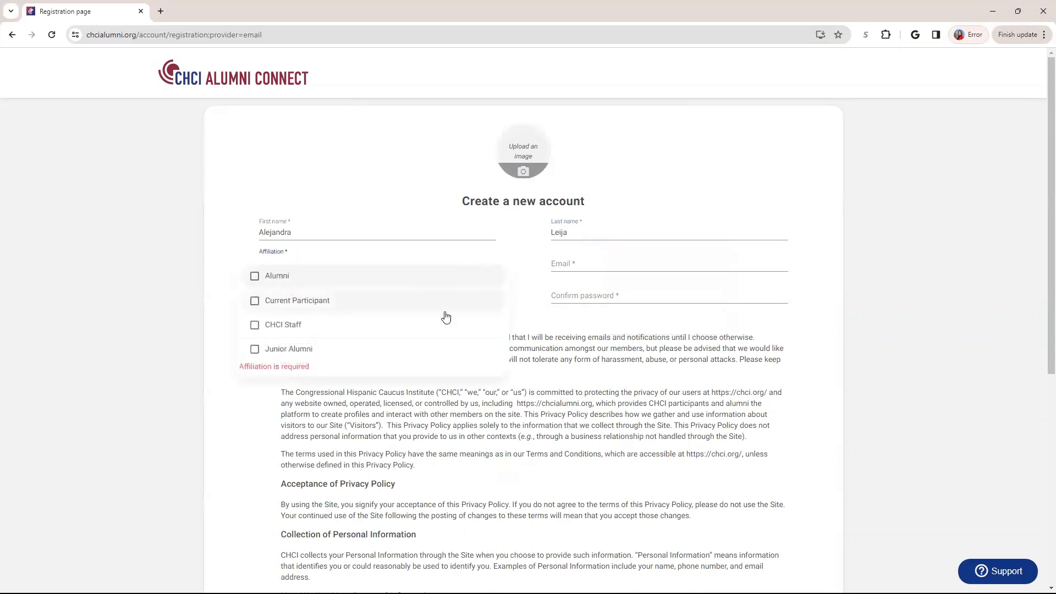
click(255, 276)
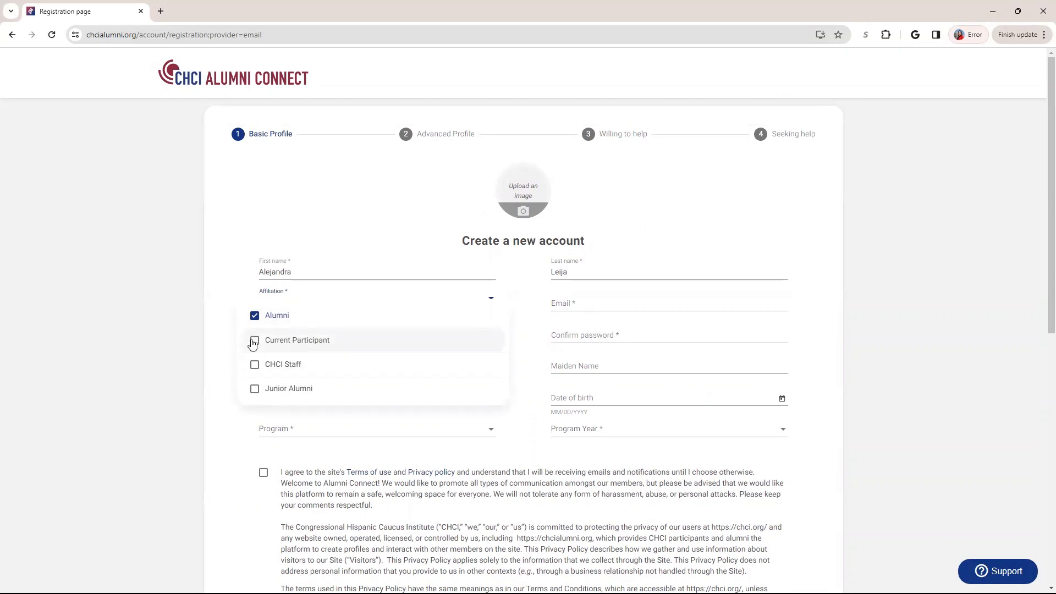
click(255, 341)
click(254, 341)
click(237, 323)
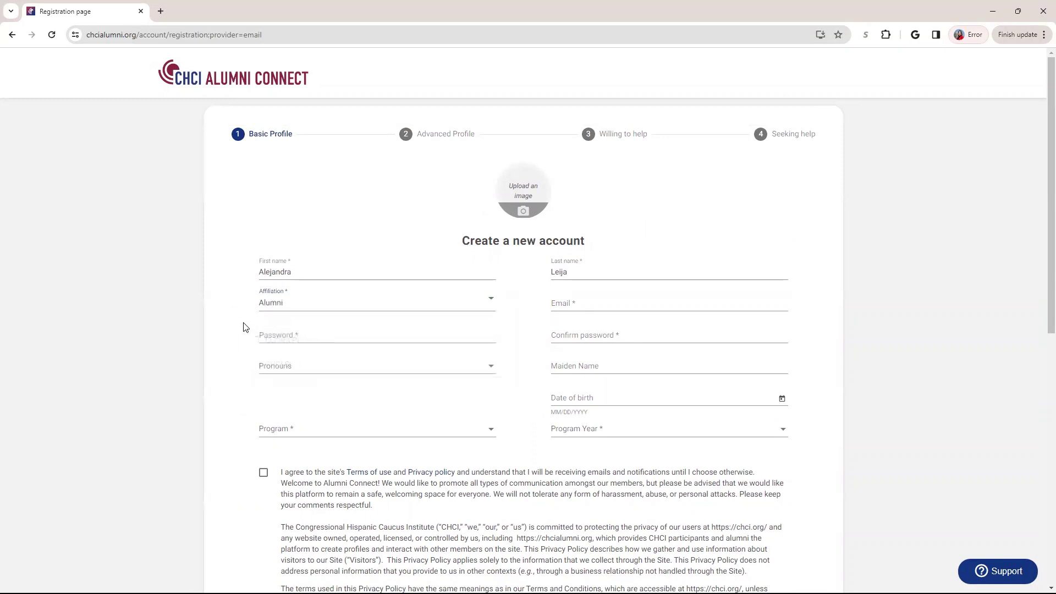
Step: Fill the email from autofill and enter a rule-compliant password with a matching confirmation
click(562, 304)
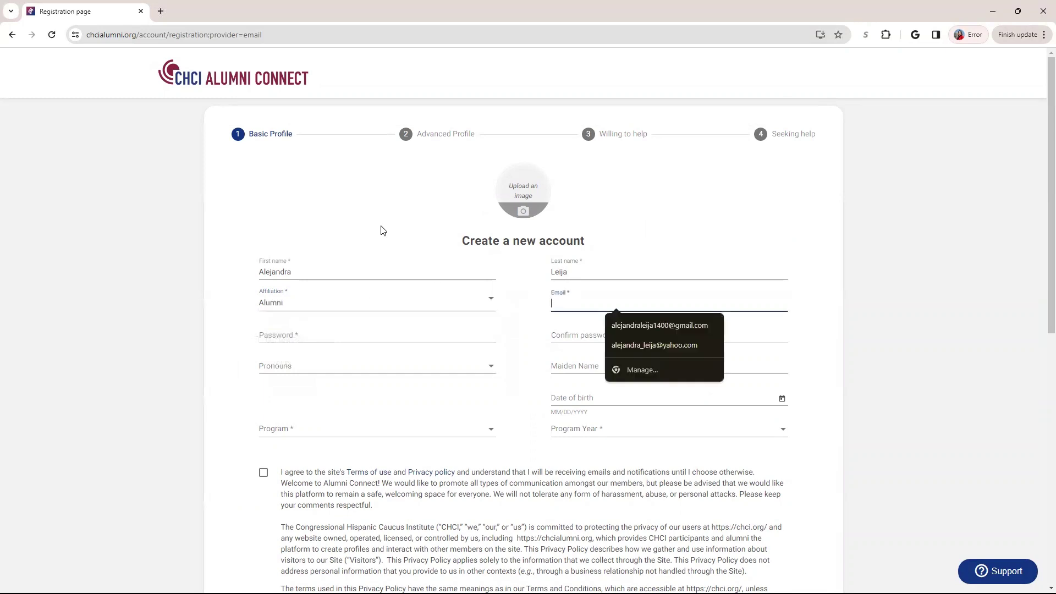
click(660, 325)
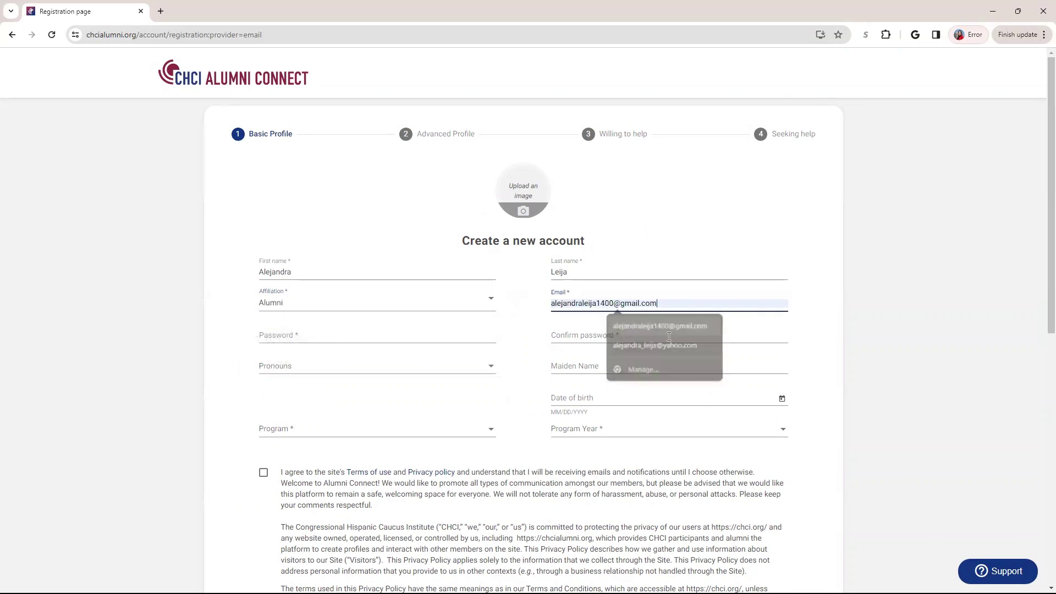
click(369, 336)
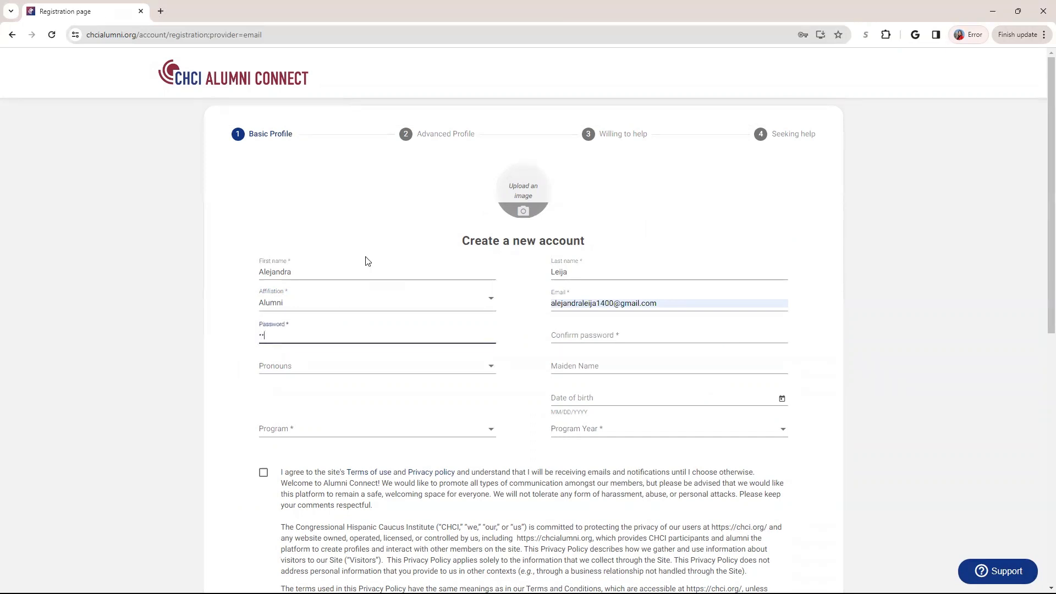
text(1)
click(602, 337)
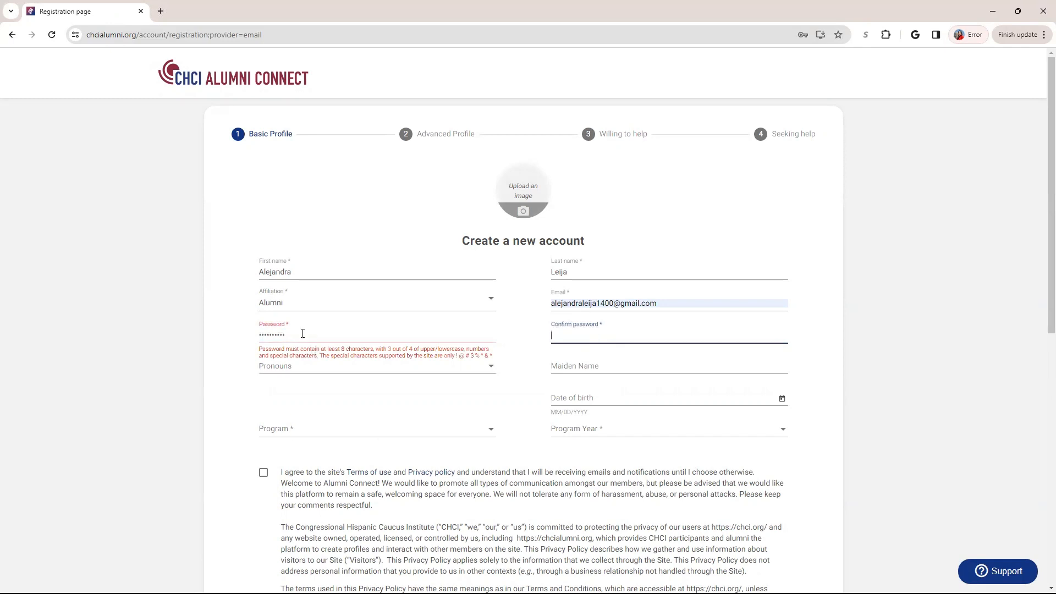
drag(302, 333, 221, 346)
text(a)
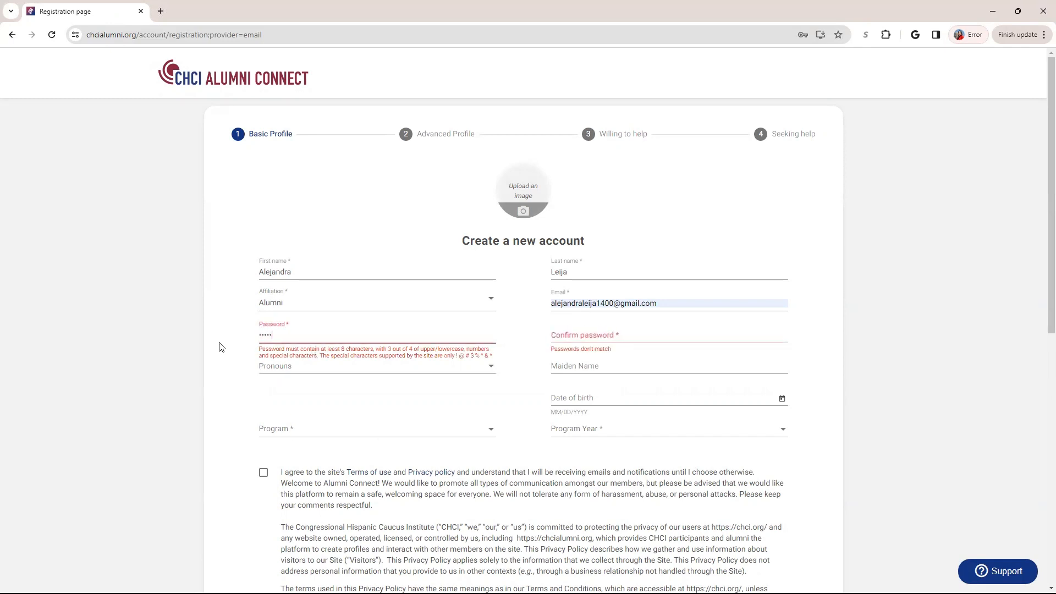
text(aaa)
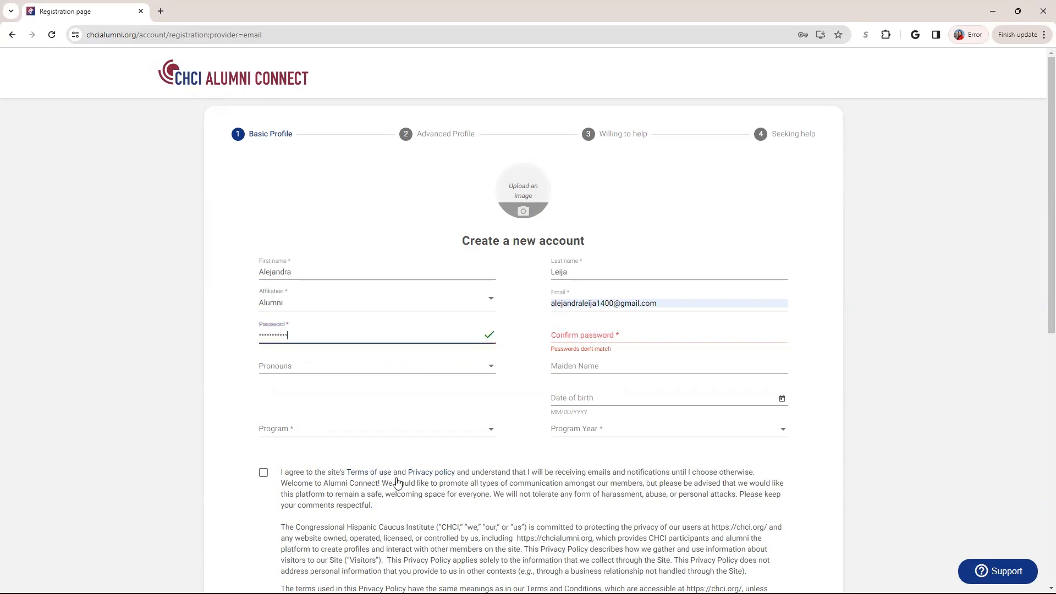
click(595, 335)
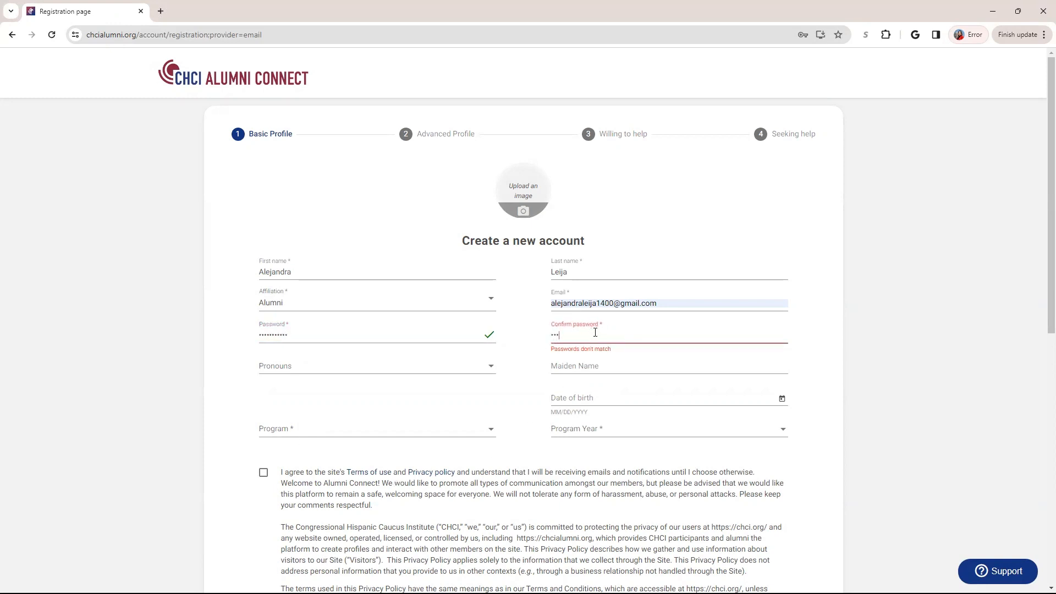
text(a)
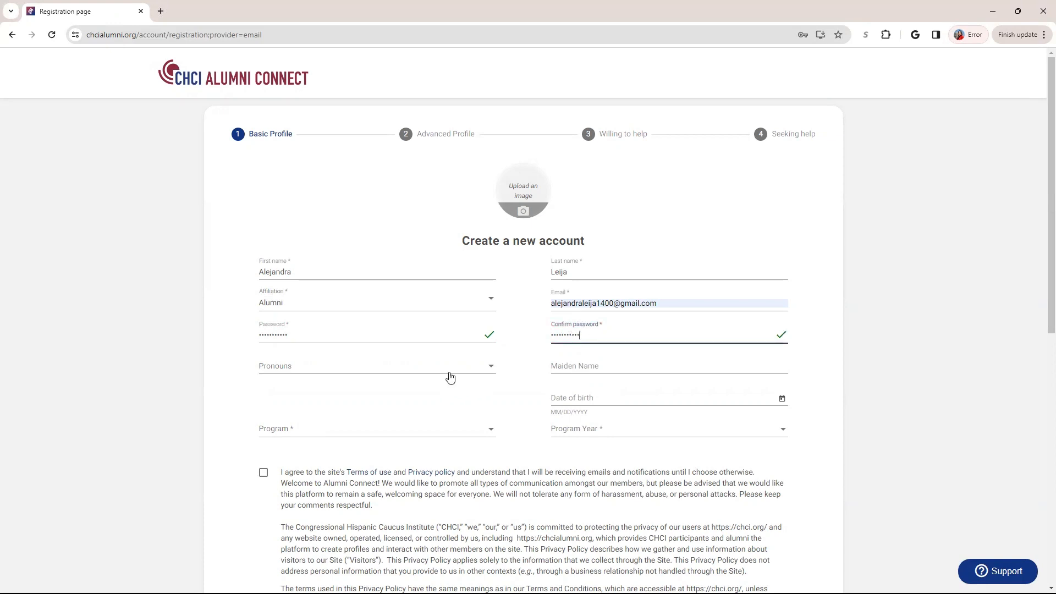
Step: Set the pronouns to She/Her and bring up the date of birth calendar
click(392, 367)
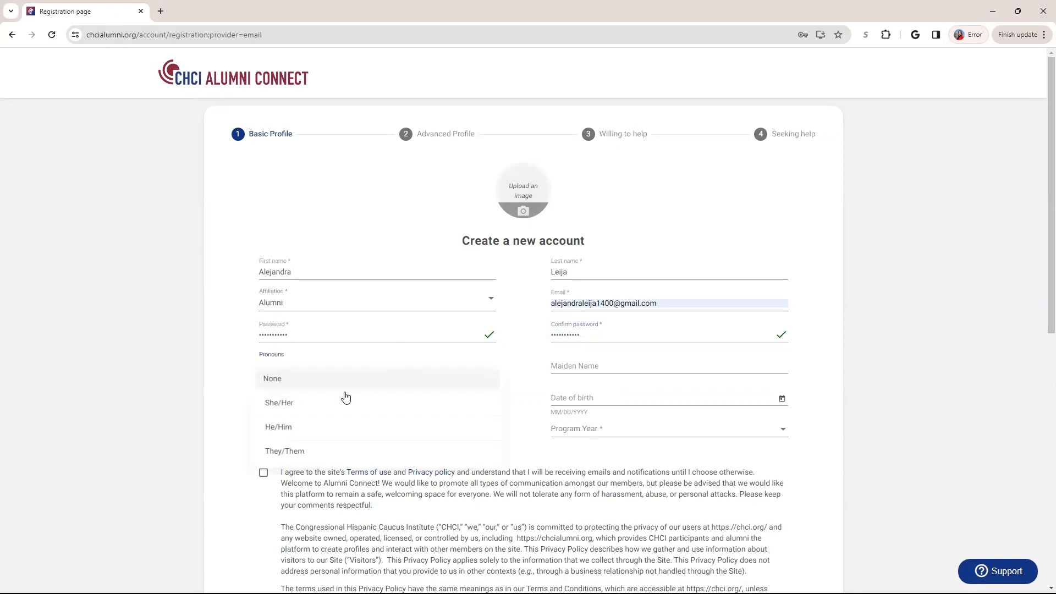
click(280, 402)
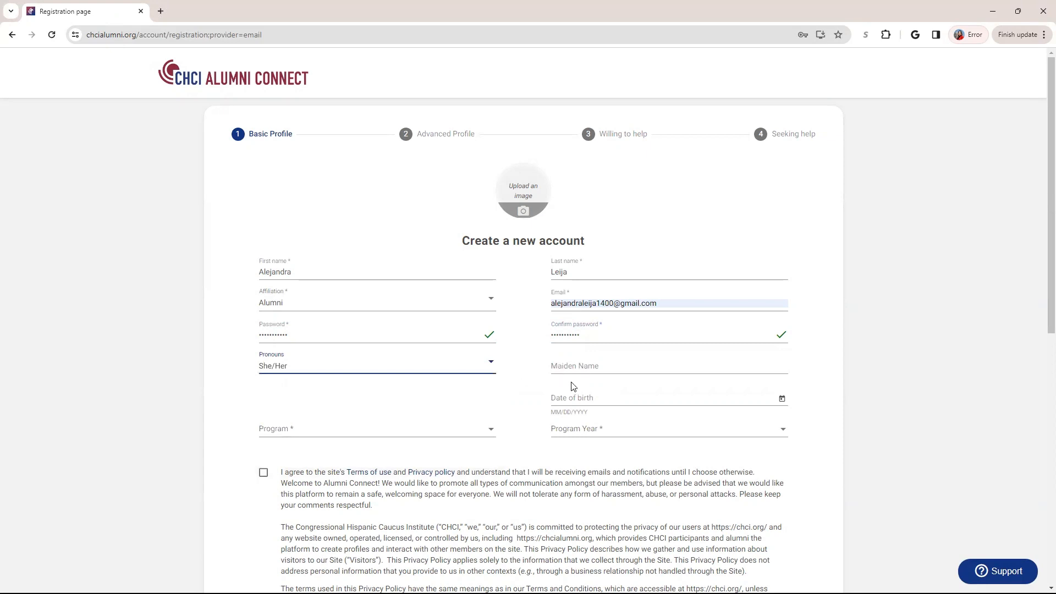
click(579, 397)
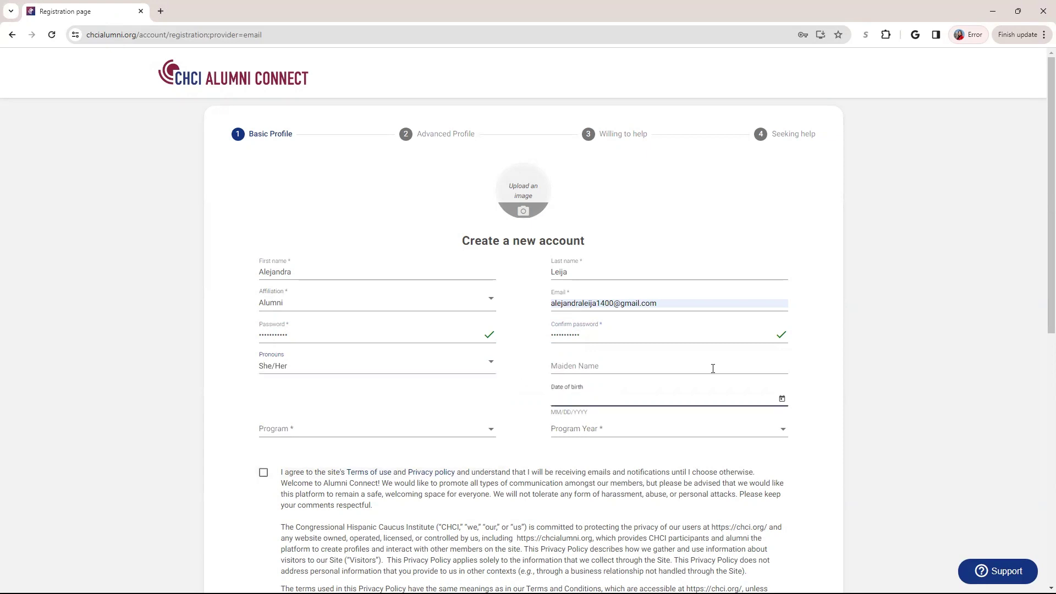
click(782, 398)
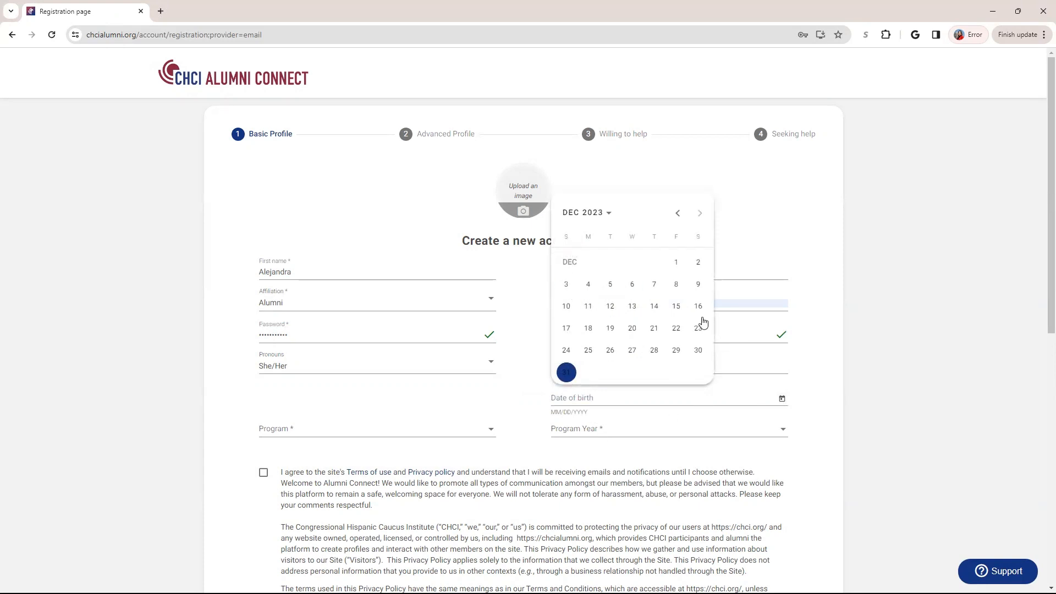
Step: Pick January 18, 1999 as the date of birth from the calendar
click(603, 213)
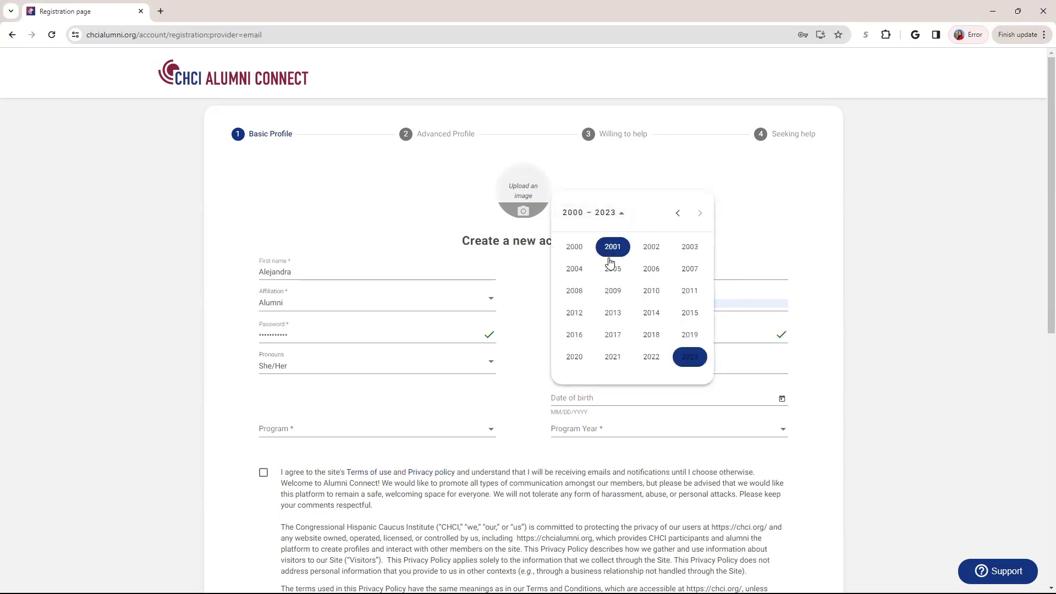
click(678, 213)
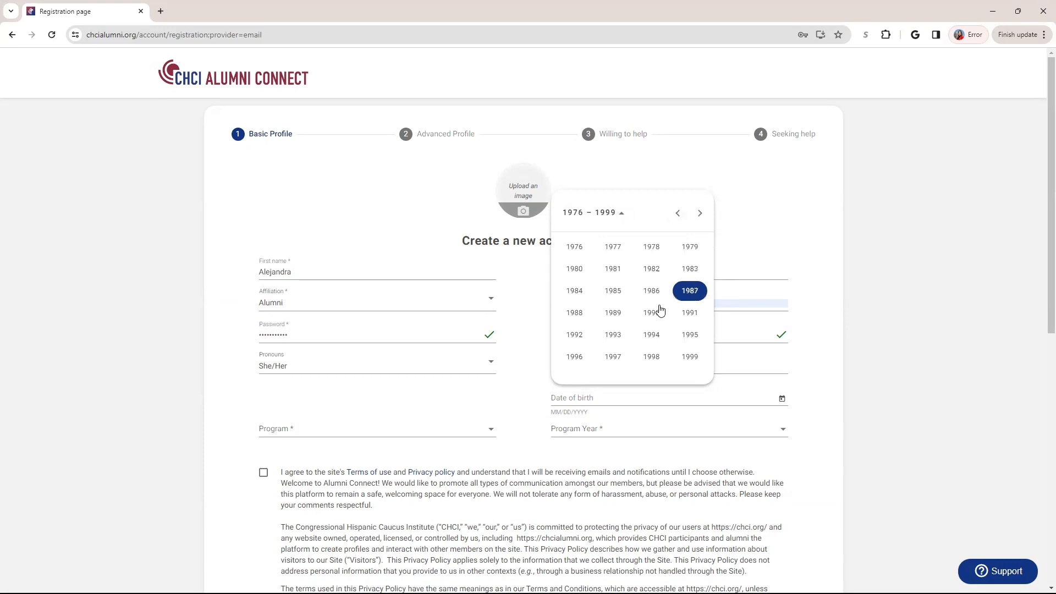
click(690, 357)
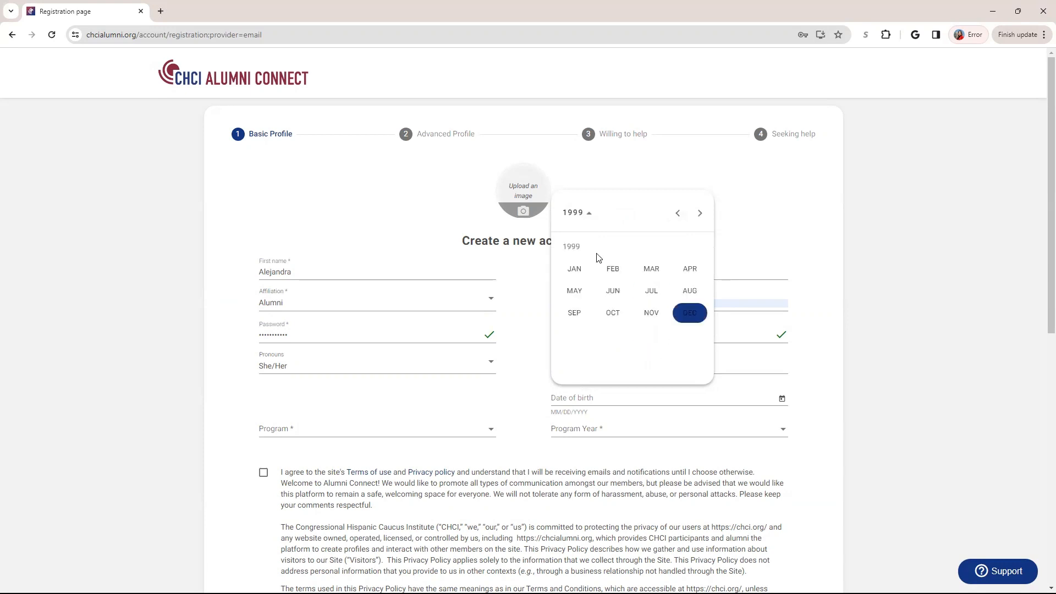
click(577, 269)
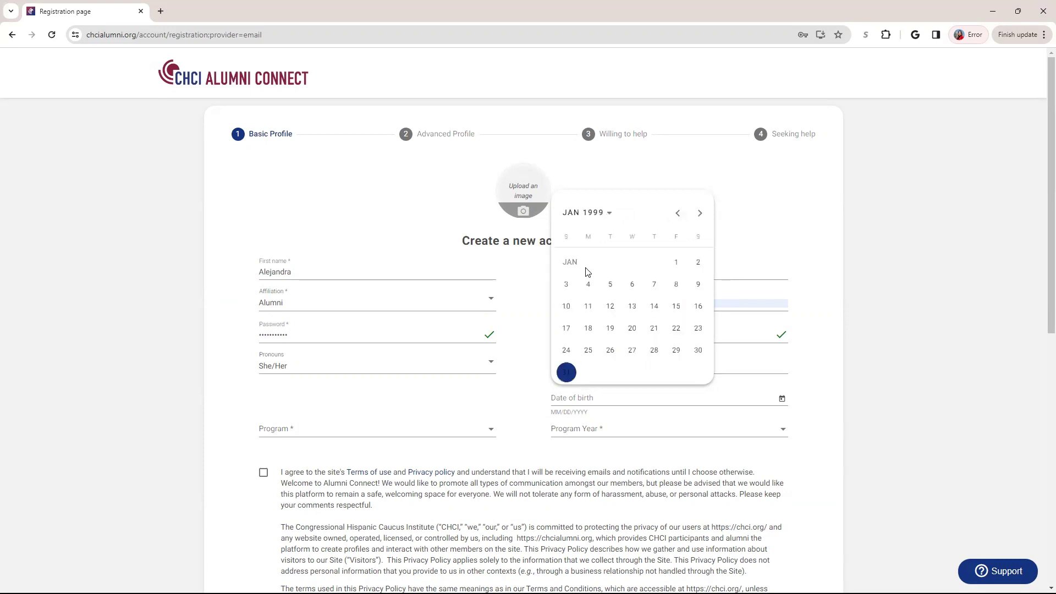
click(588, 329)
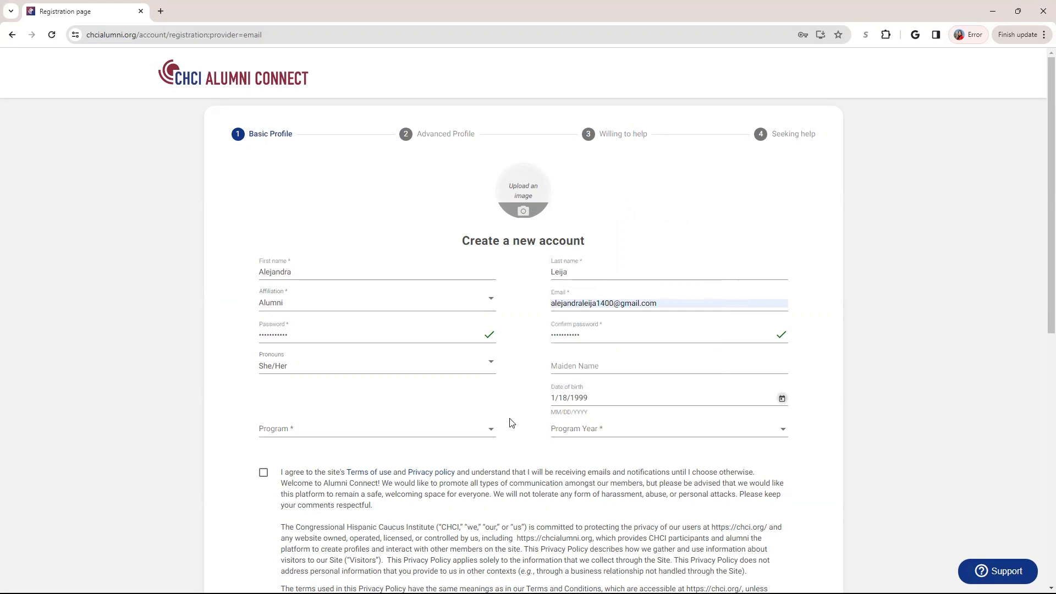
scroll(512, 421, down, 2)
Step: Select Public Policy Fellowship as the program with program year 2021
click(485, 269)
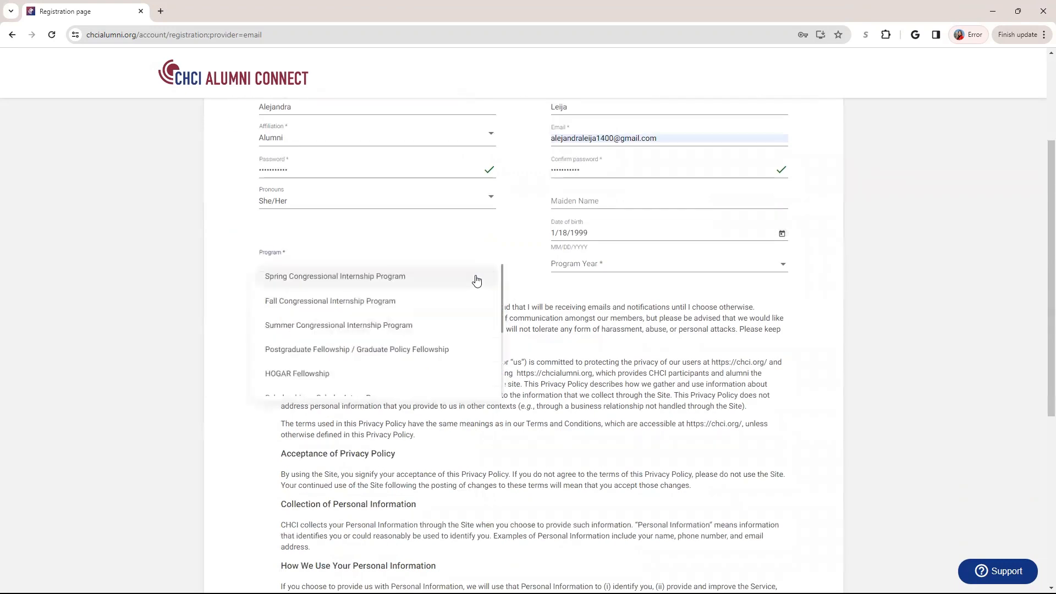
scroll(353, 355, down, 1)
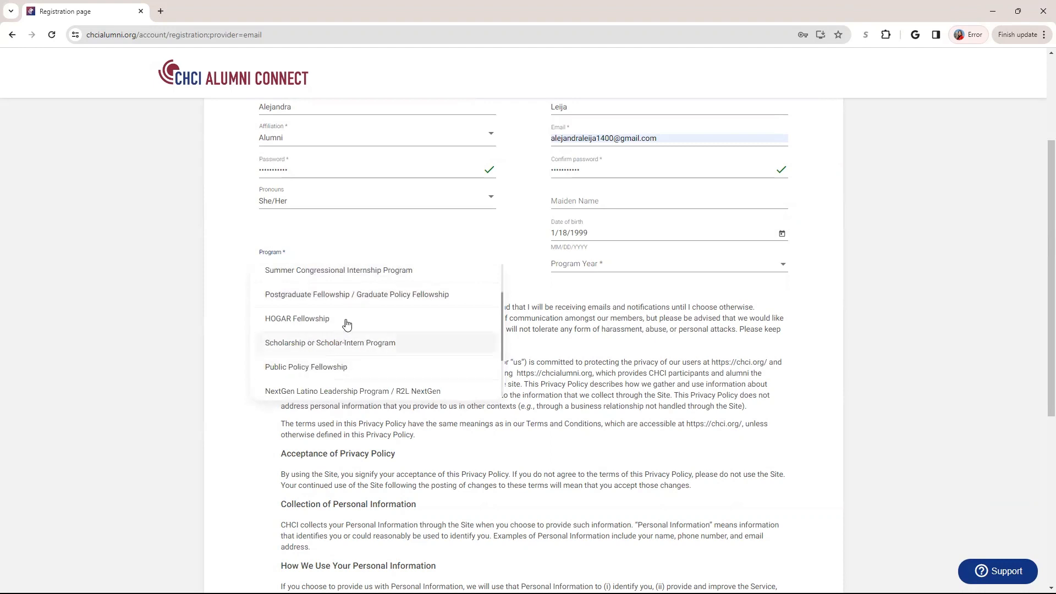
click(325, 369)
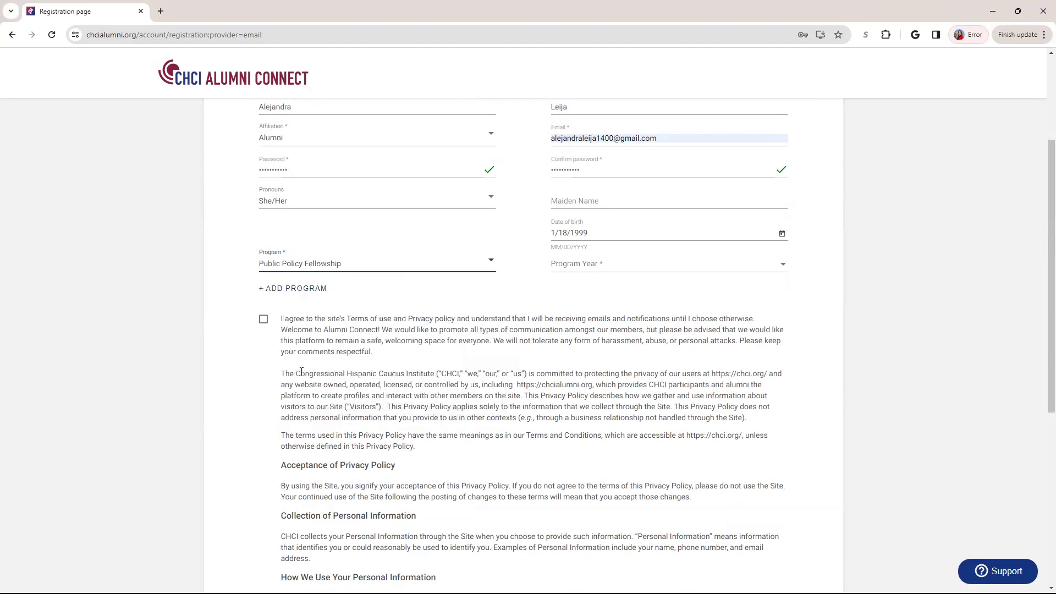
click(578, 263)
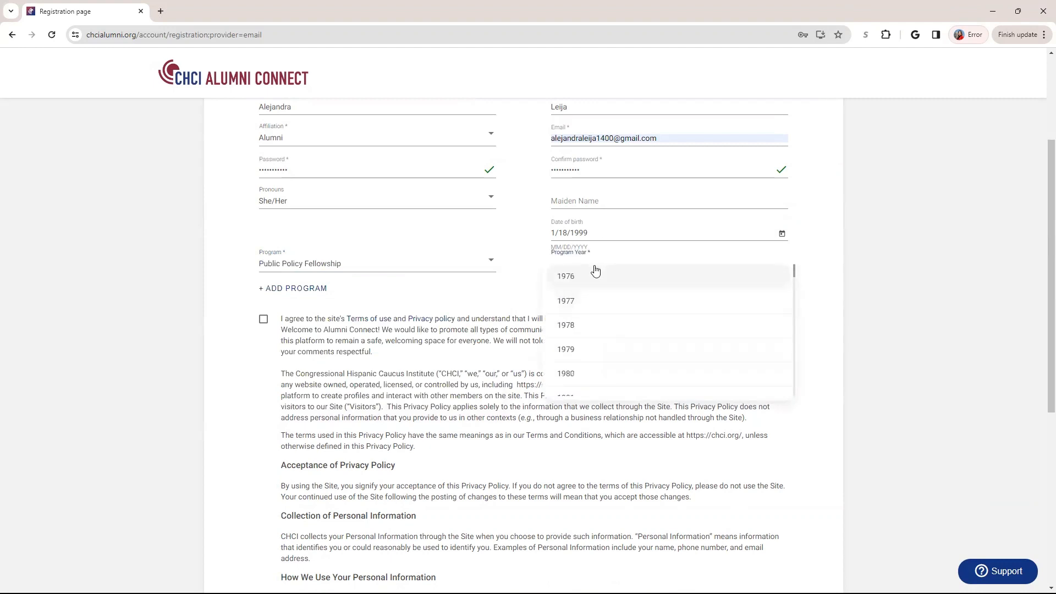
click(828, 263)
click(712, 266)
scroll(693, 289, down, 6)
scroll(677, 312, down, 4)
scroll(667, 312, down, 4)
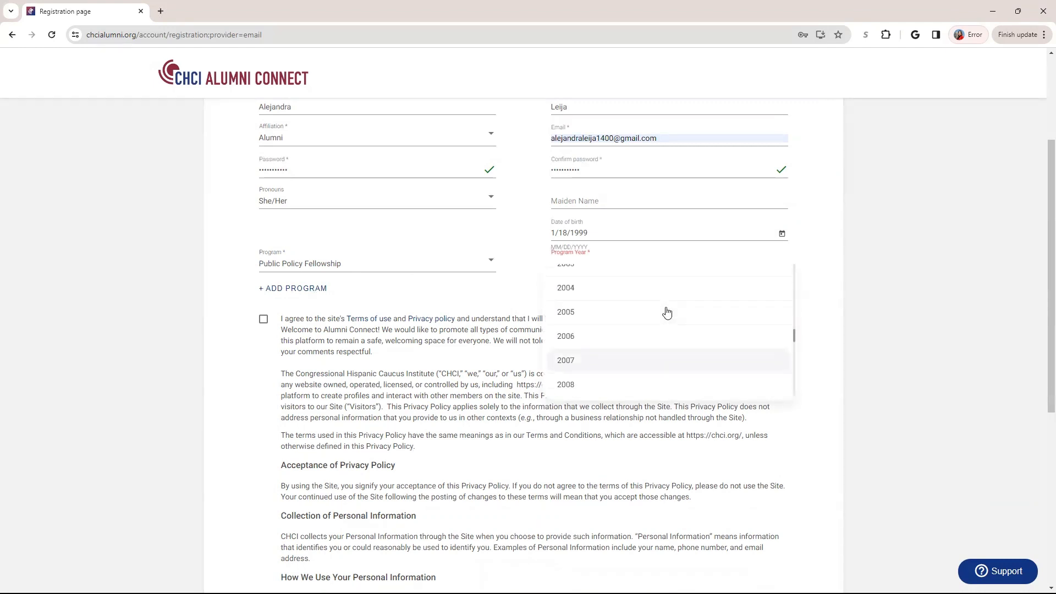
click(583, 375)
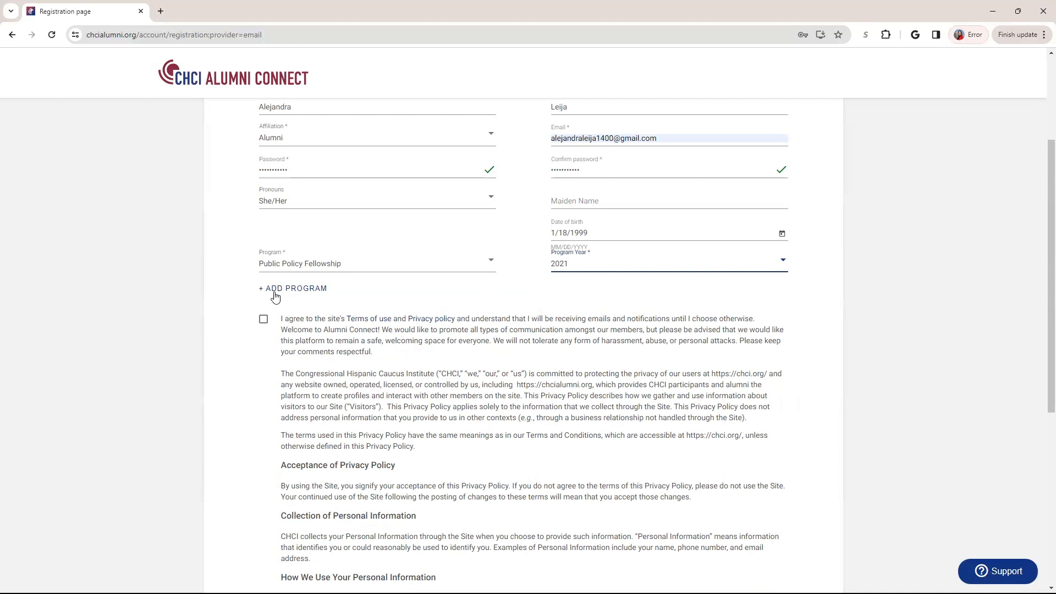
Step: Add a second program entry set to Spring Congressional Internship Program
click(276, 292)
click(306, 299)
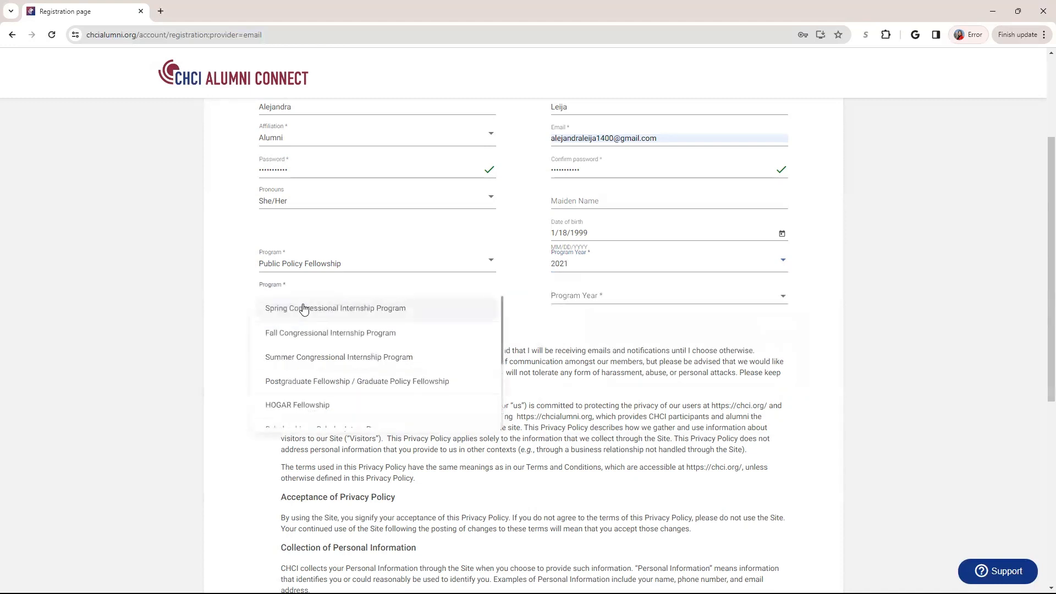
click(335, 307)
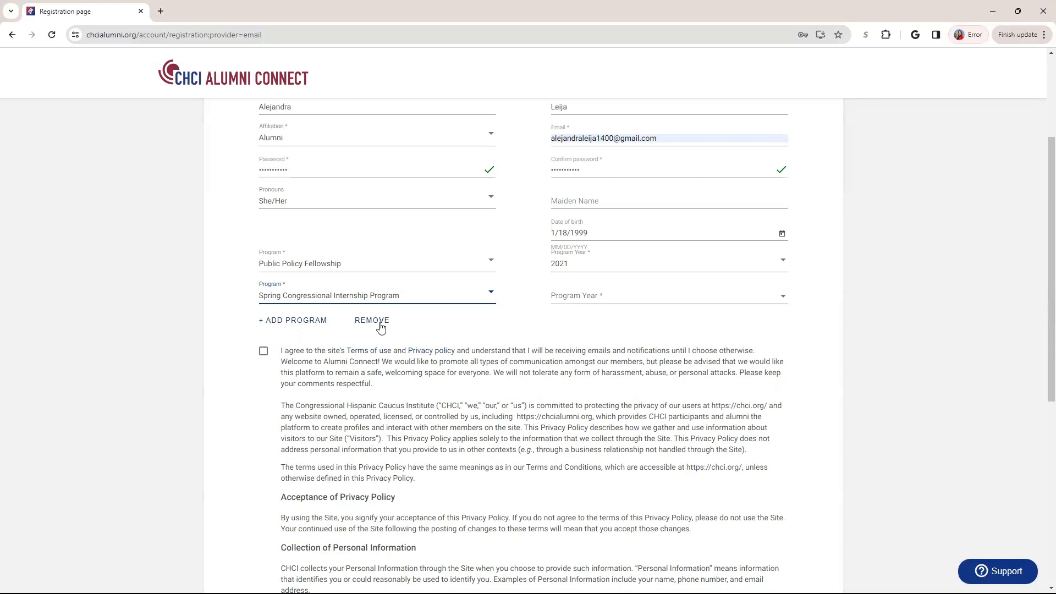
Step: Remove the second program, accept the terms and submit the basic profile
click(381, 325)
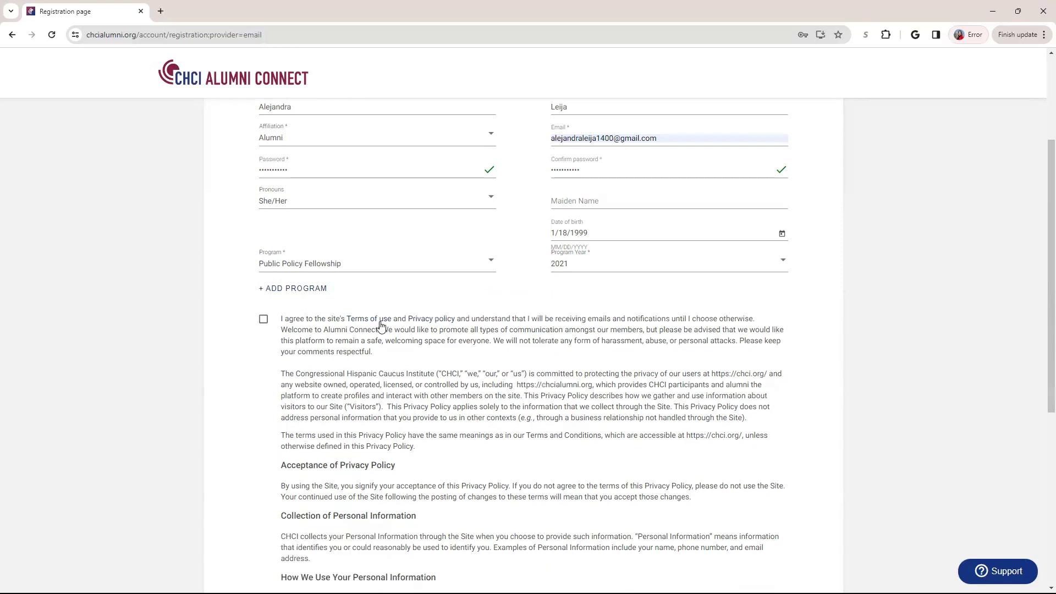
click(264, 320)
scroll(388, 373, down, 5)
scroll(387, 373, down, 5)
scroll(387, 374, down, 3)
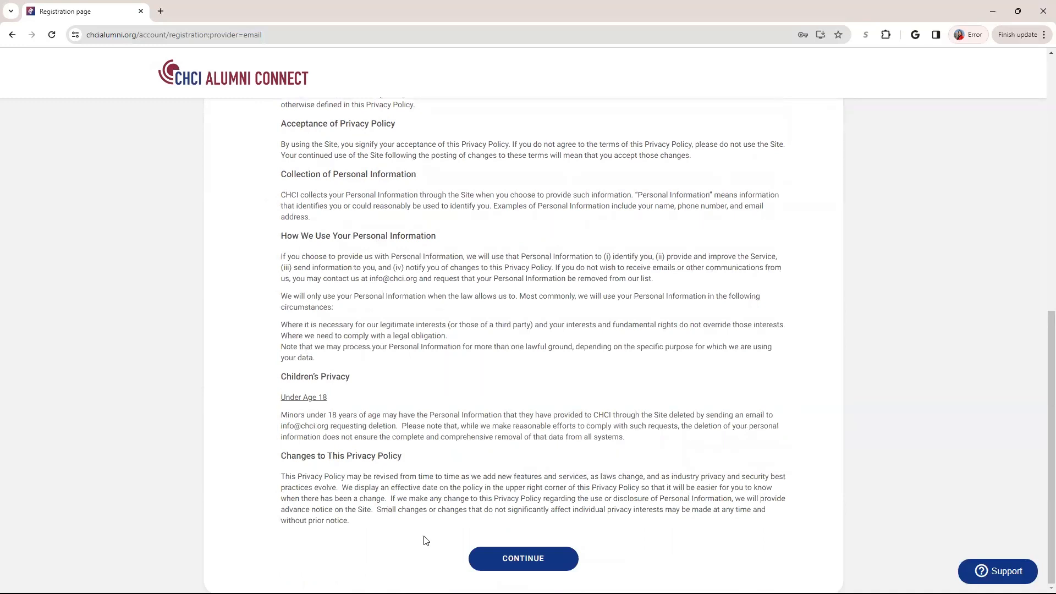
click(511, 562)
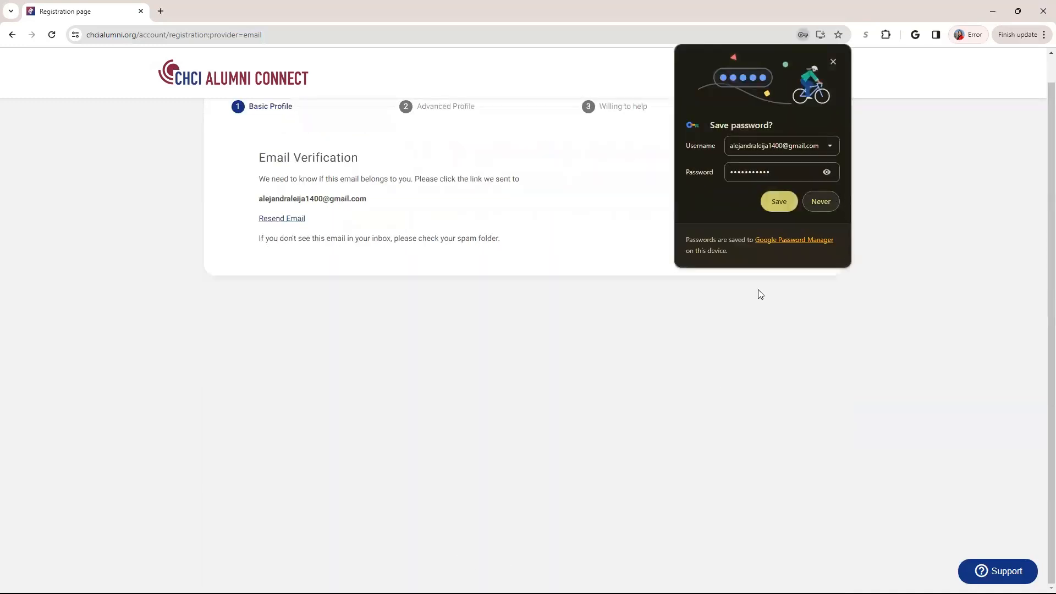
Step: Dismiss Chrome's save-password prompt with Never
click(512, 217)
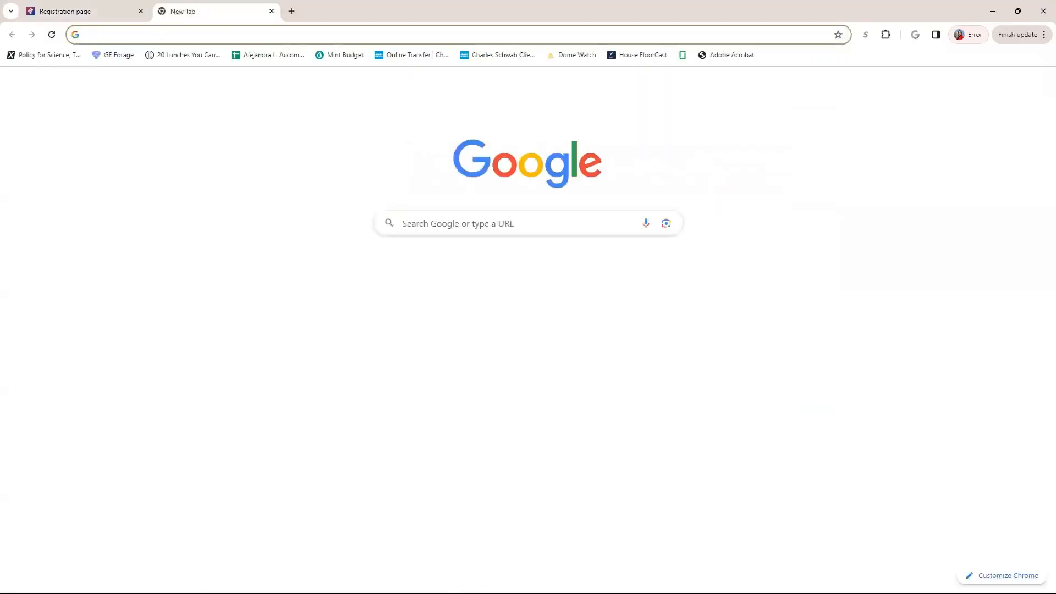
Step: Close the blank tab, follow the Gmail verification link and land on the Advanced Profile step
key(ctrl+w)
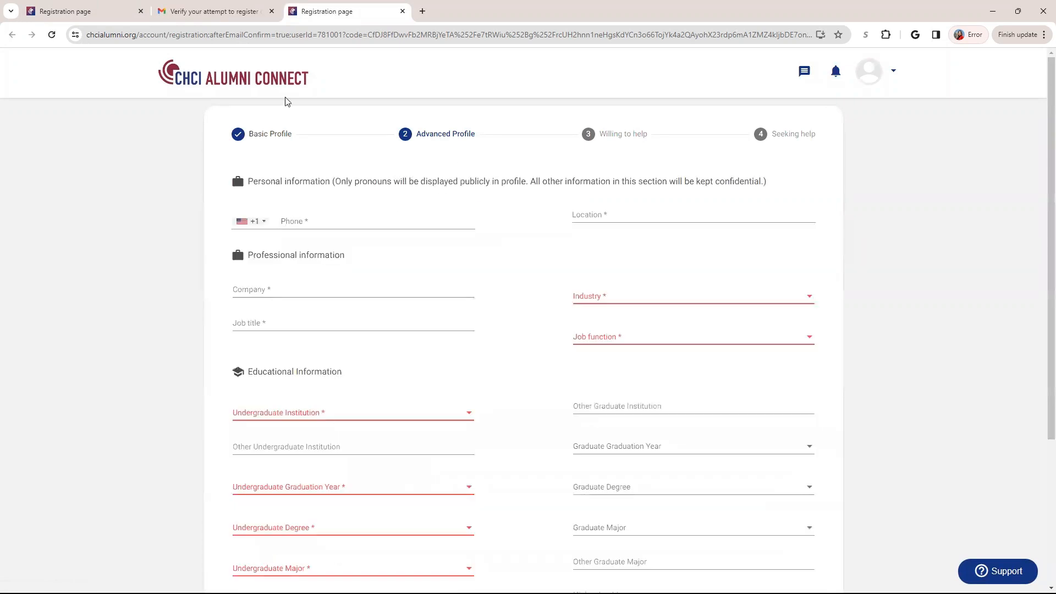
click(213, 11)
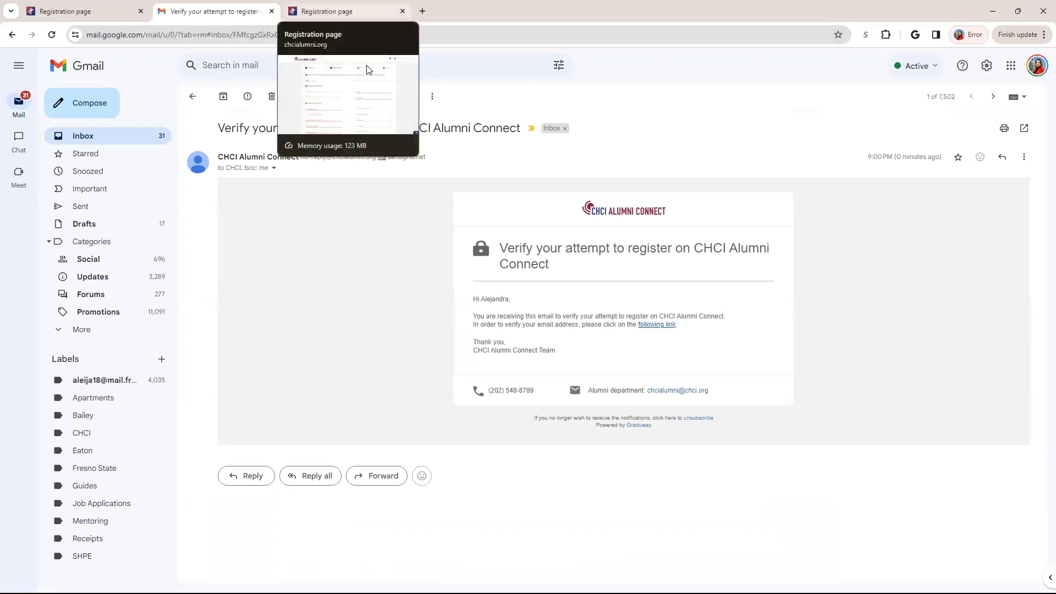
click(327, 11)
Step: Fill in phone, company Eaton, Quality Engineering title, education, Parlier High School and mailing address
click(301, 223)
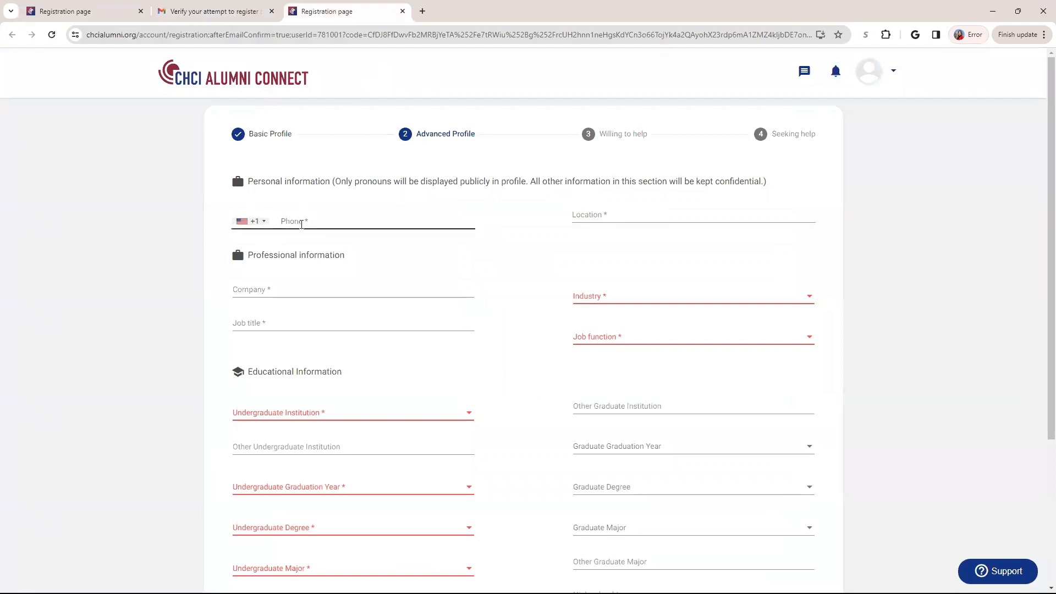
scroll(301, 223, down, 2)
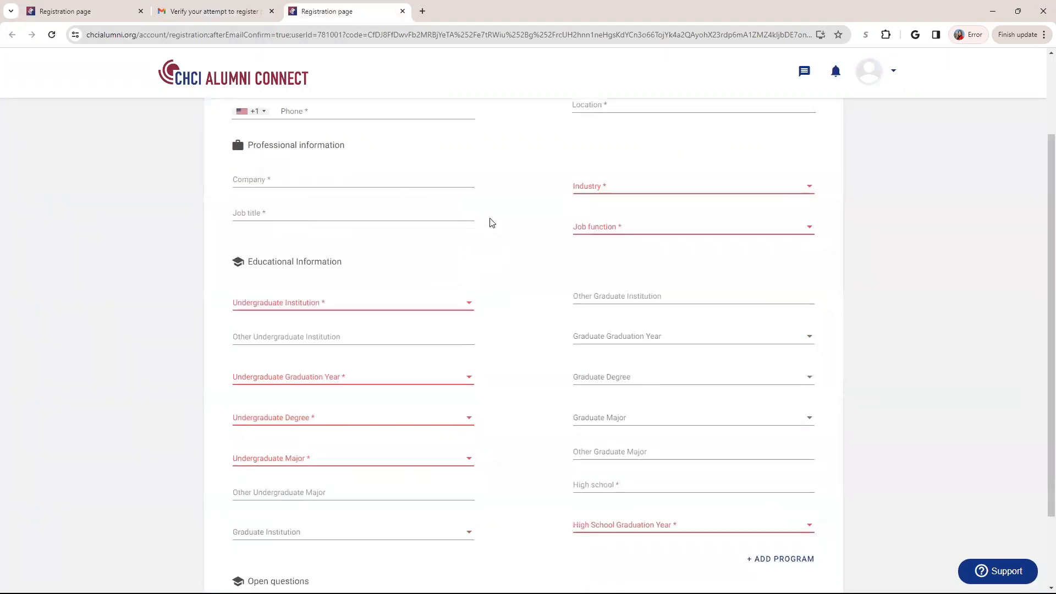
scroll(490, 222, down, 1)
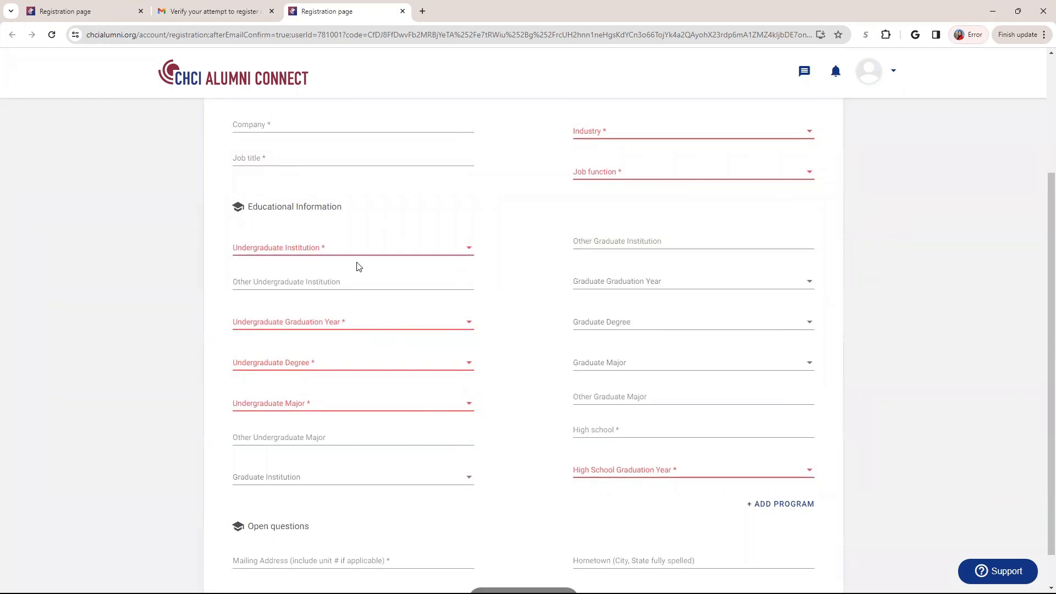
scroll(347, 281, down, 1)
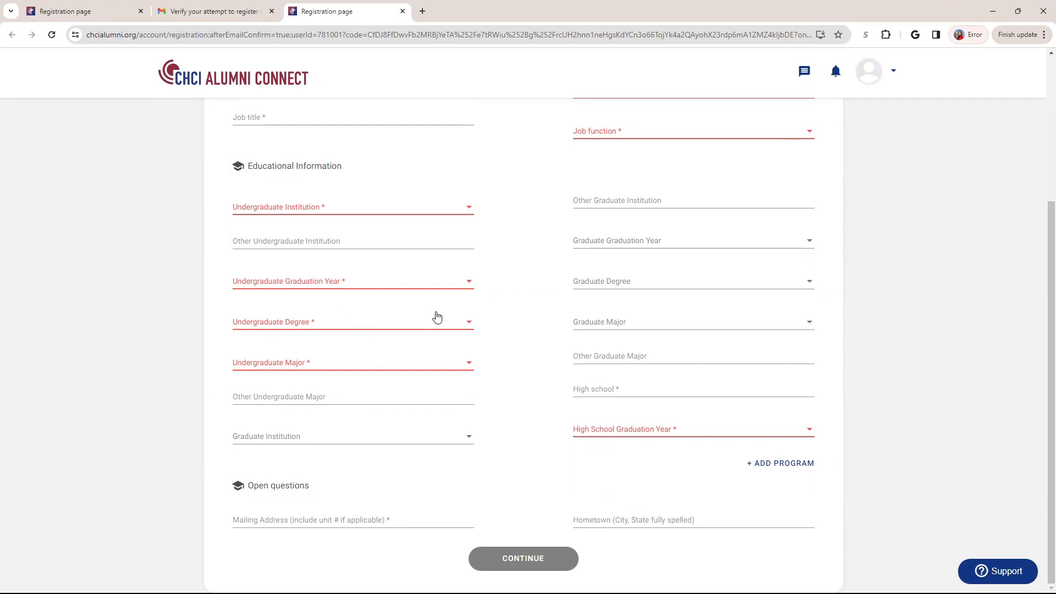
scroll(437, 317, up, 2)
scroll(421, 326, down, 2)
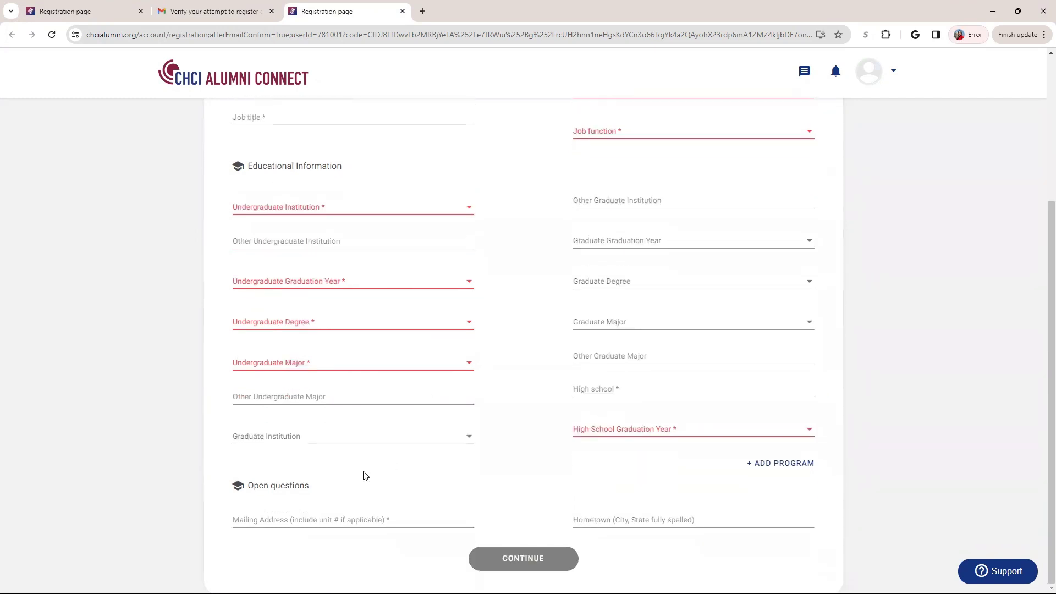
click(358, 524)
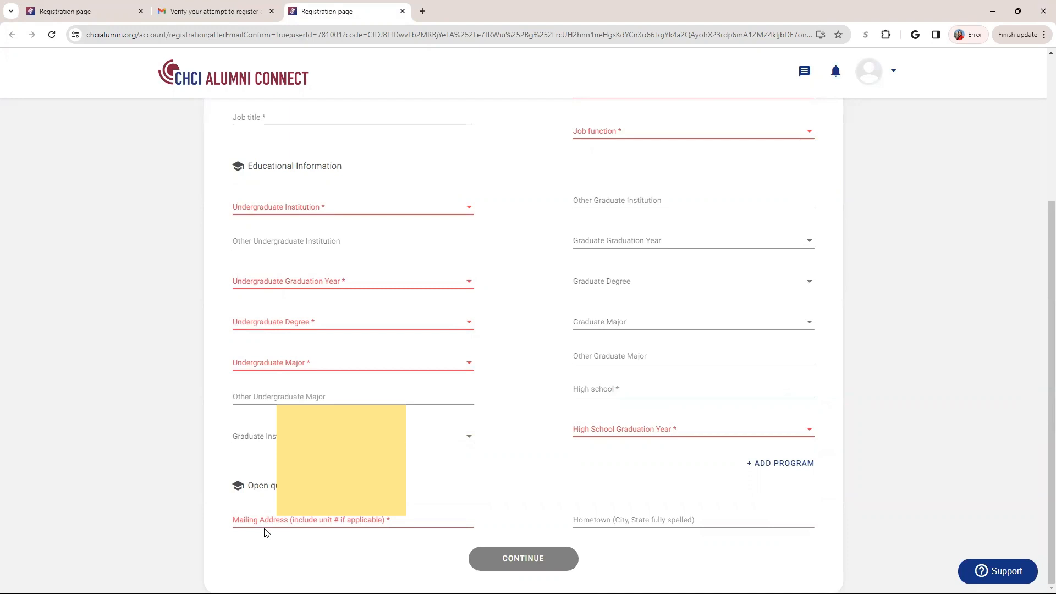
scroll(314, 420, up, 5)
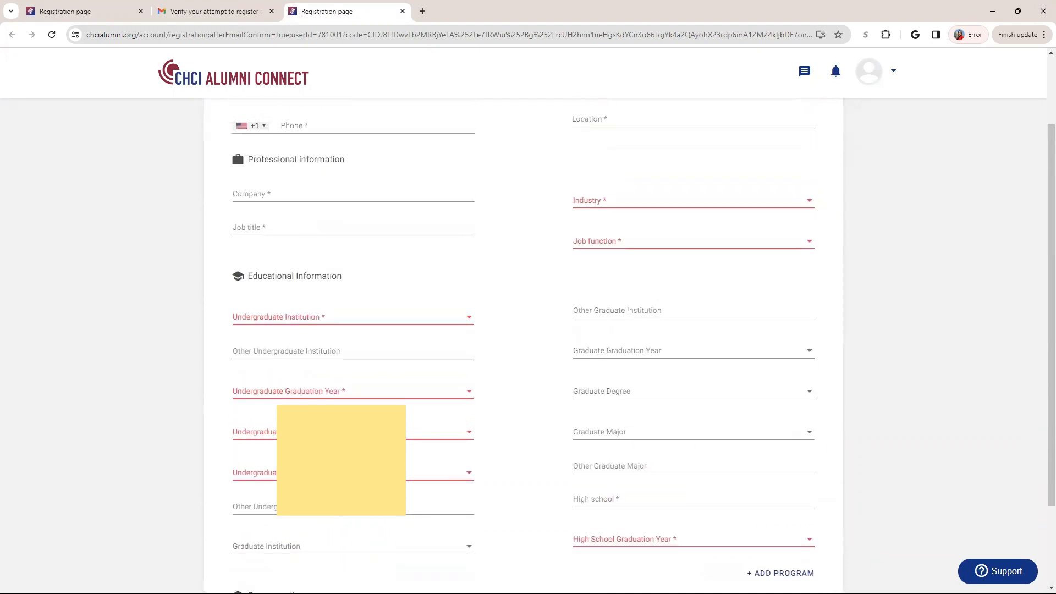
scroll(313, 419, up, 3)
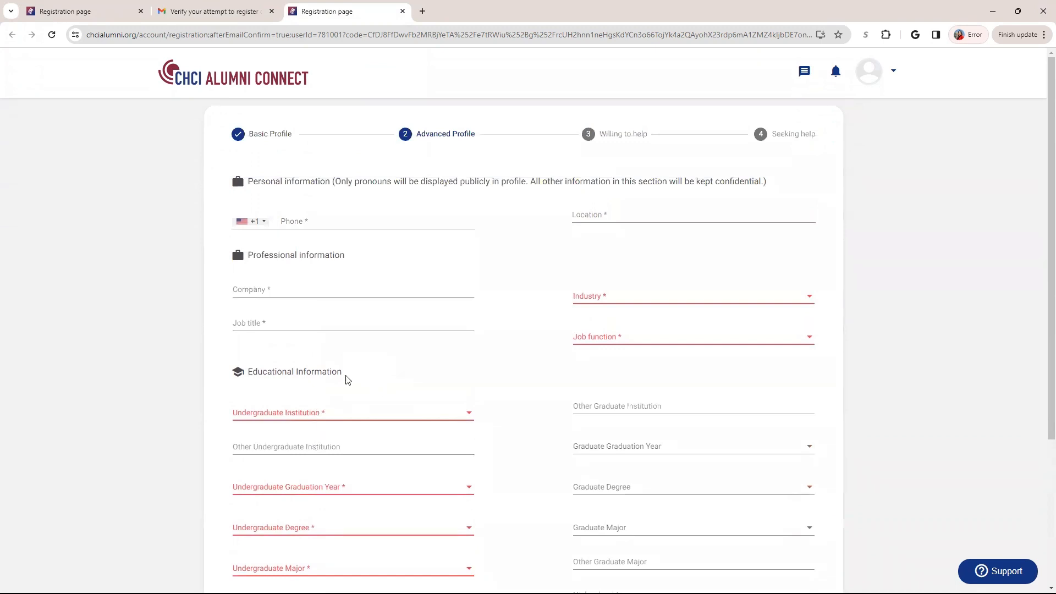
click(380, 224)
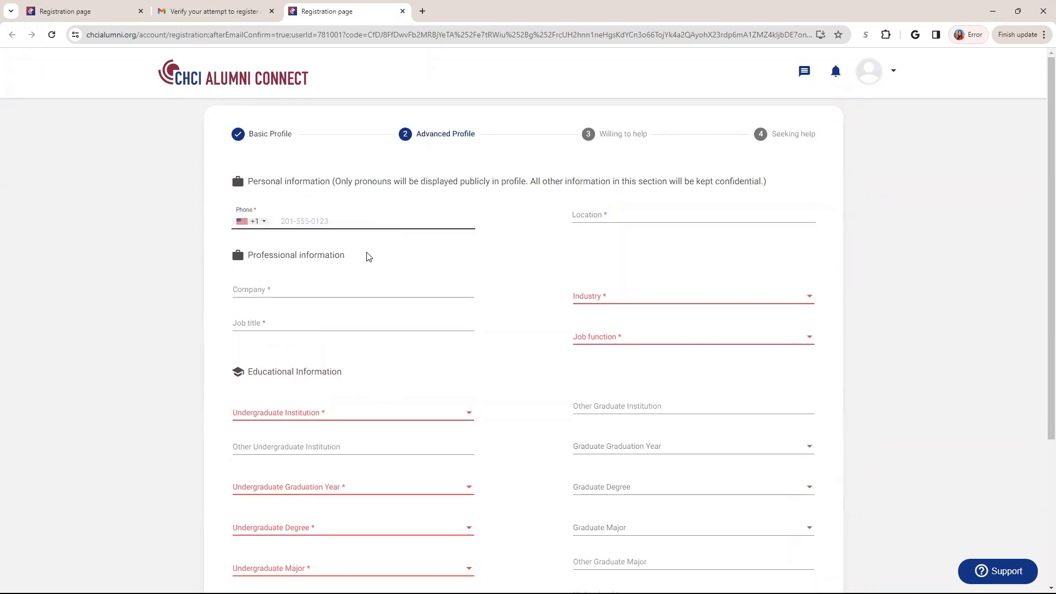
text(55)
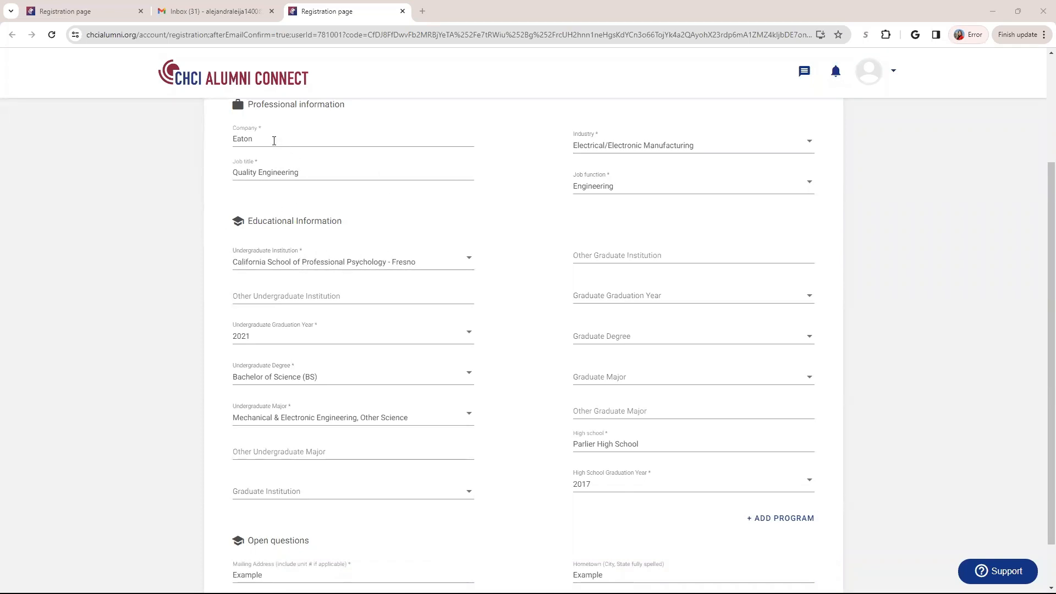
Step: Replace the Company field's text with Eaton chosen from the company suggestions
double_click(273, 140)
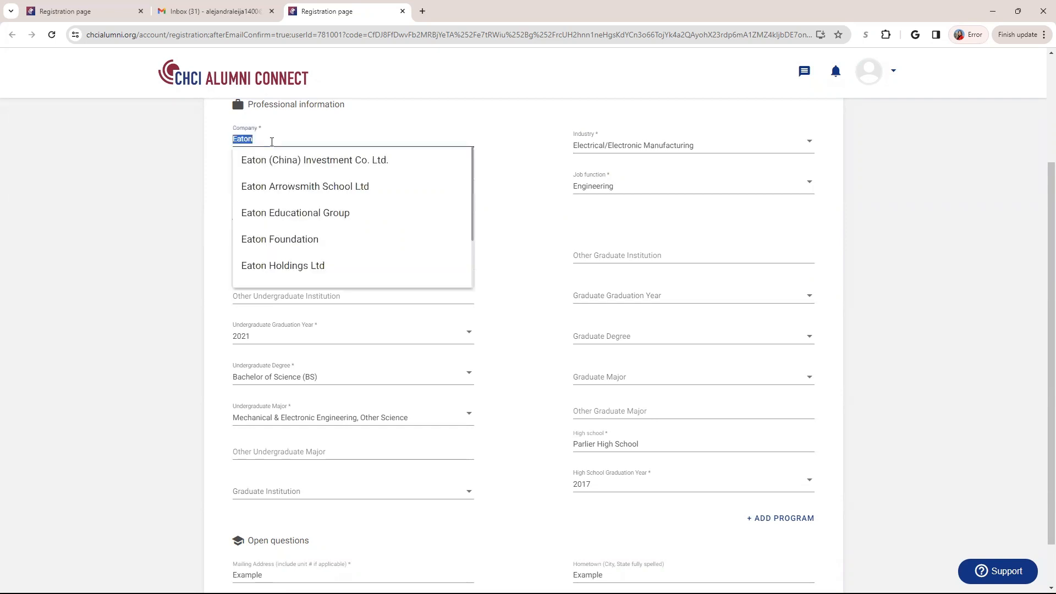
key(BackSpace)
text(Eat)
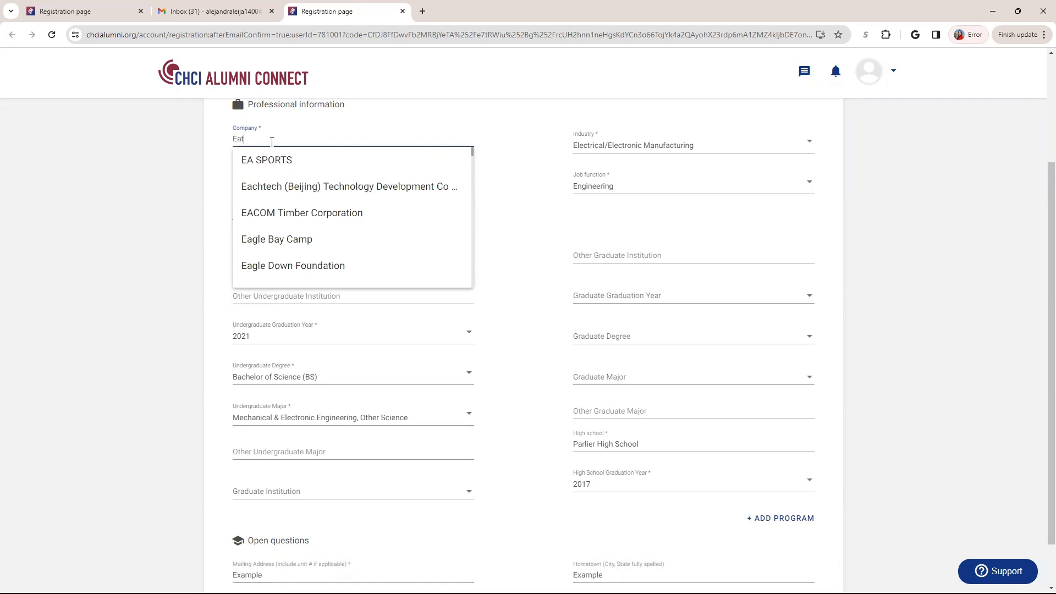
text(on)
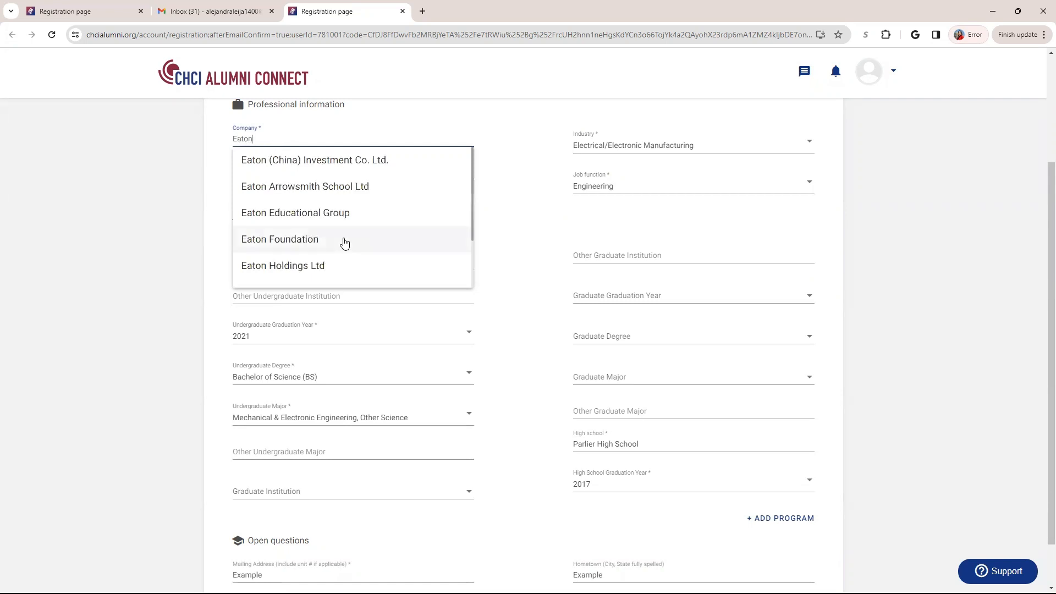
scroll(342, 242, down, 1)
scroll(306, 262, down, 1)
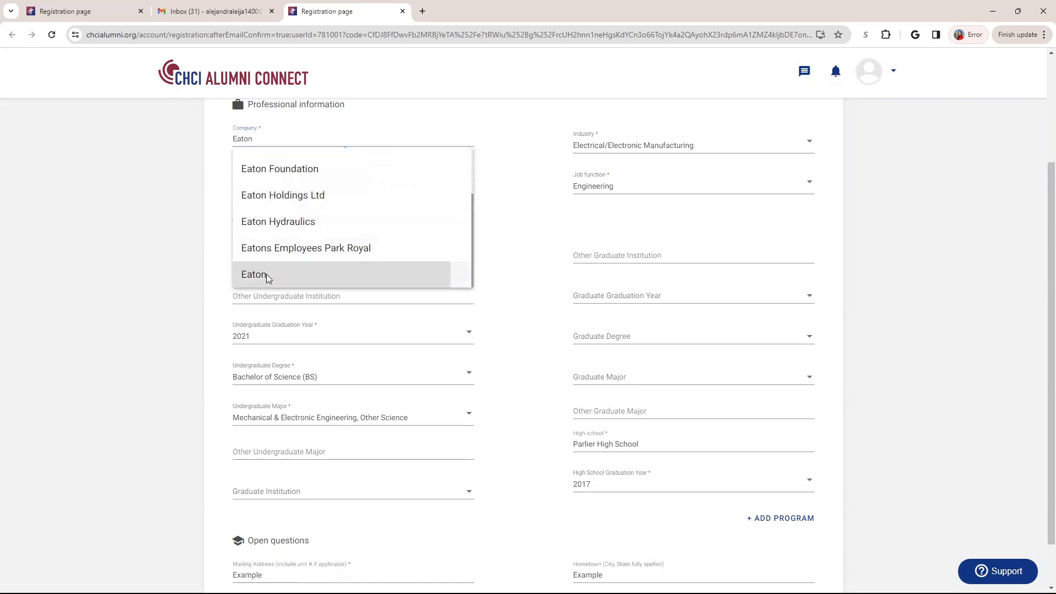
click(264, 277)
drag(256, 139, 223, 130)
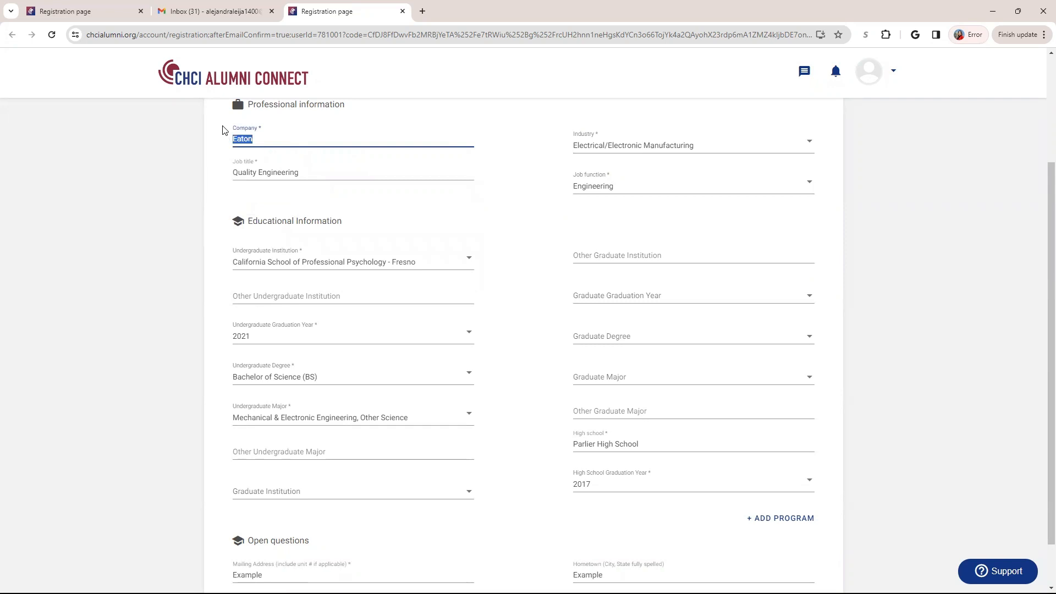
text(Exa)
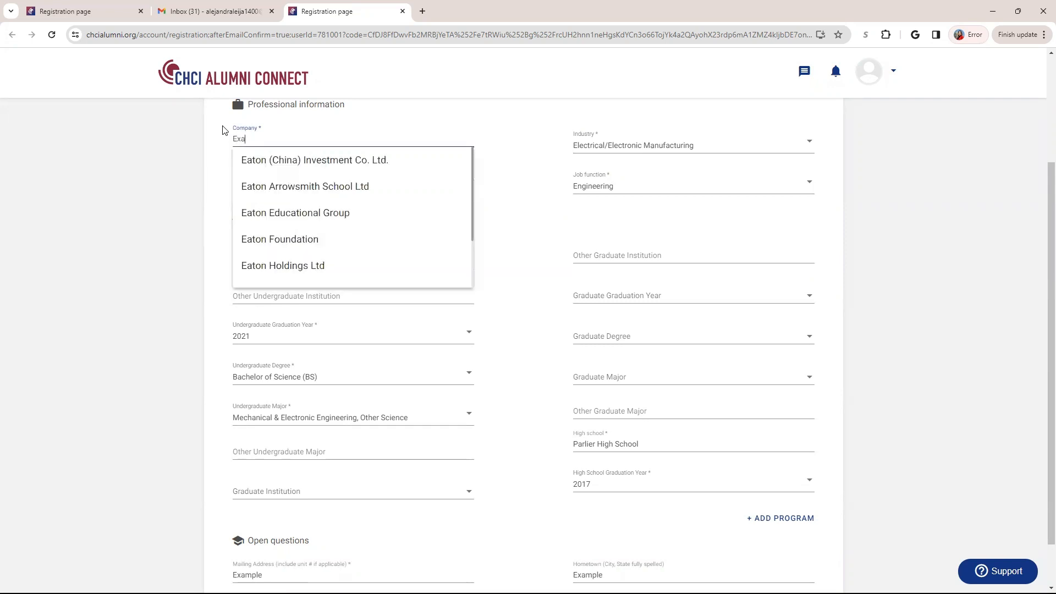
text(mple)
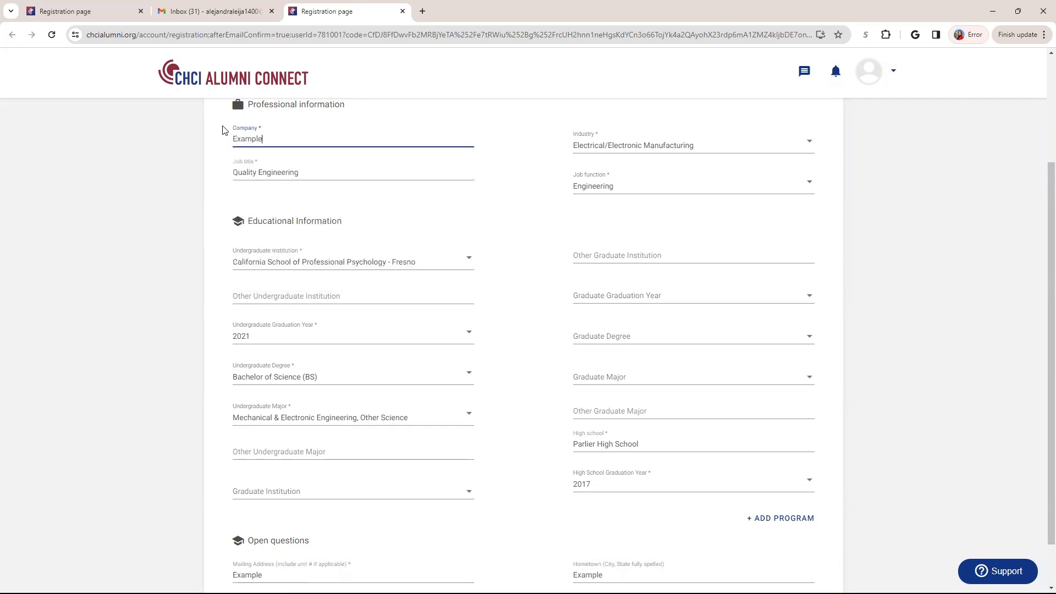
Step: Return from Job Title to Company and re-select Eaton over the Example company placeholder
click(312, 171)
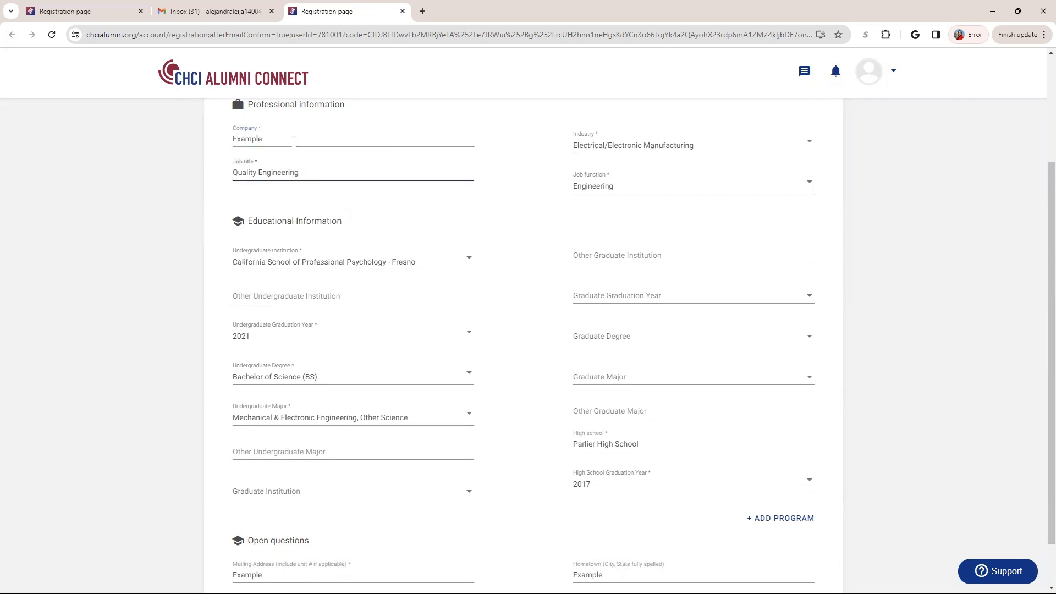
click(290, 141)
drag(263, 139, 236, 139)
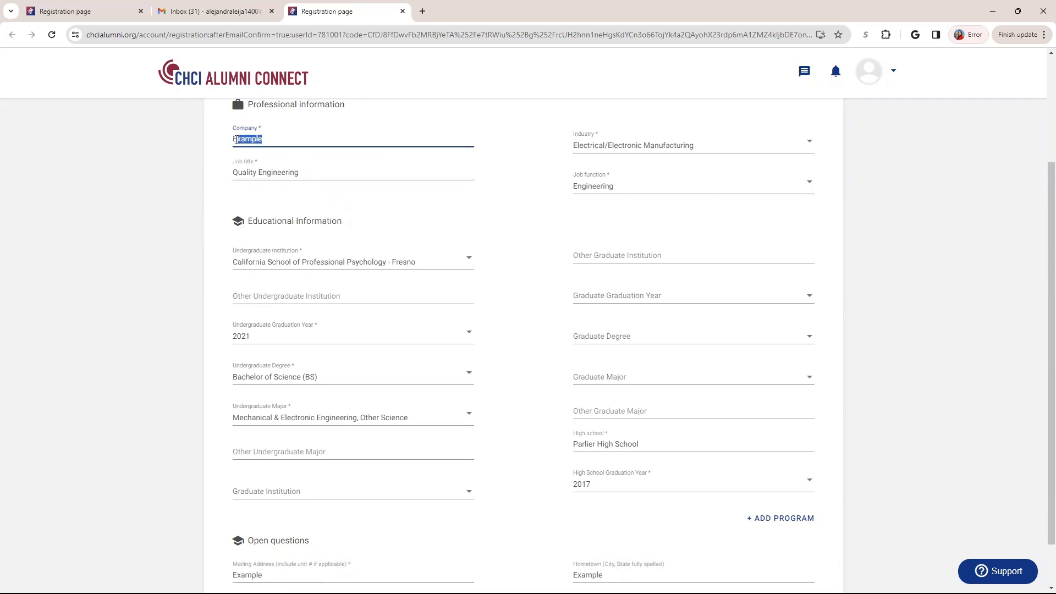
text(Eaton)
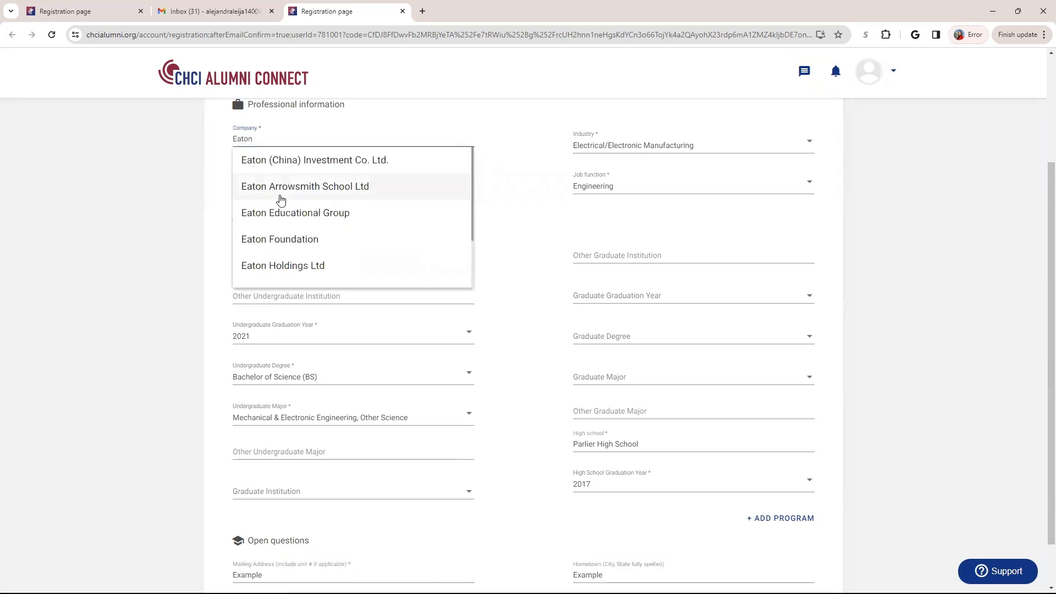
scroll(287, 231, down, 3)
click(298, 273)
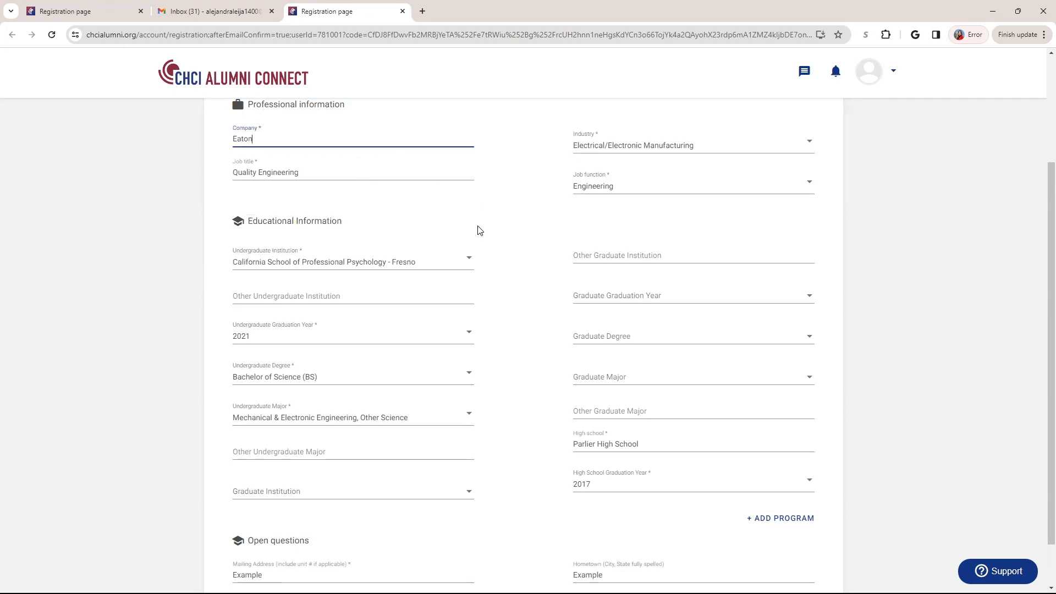
scroll(474, 243, down, 1)
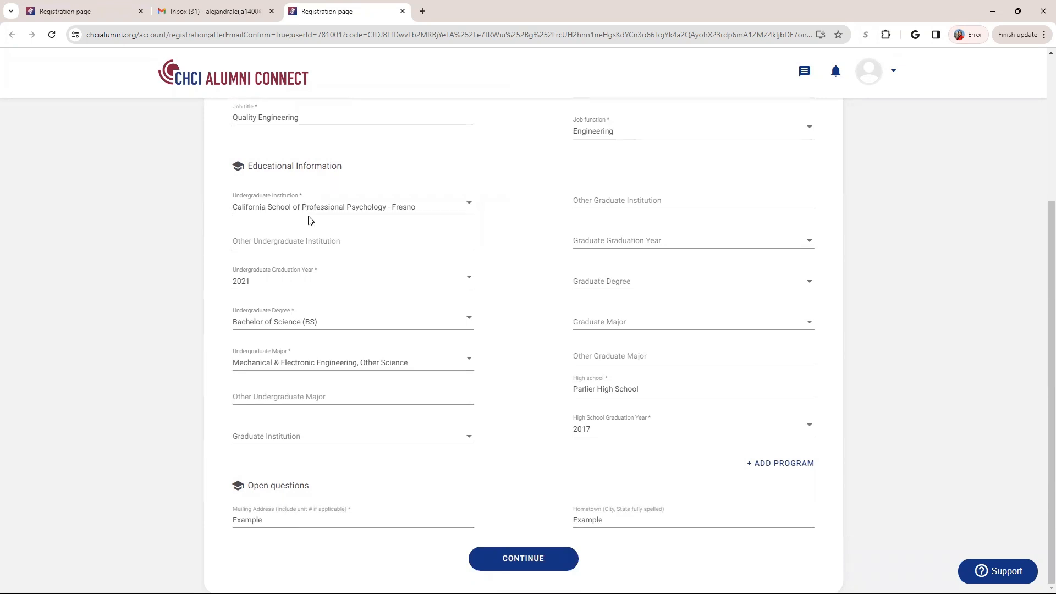
click(390, 208)
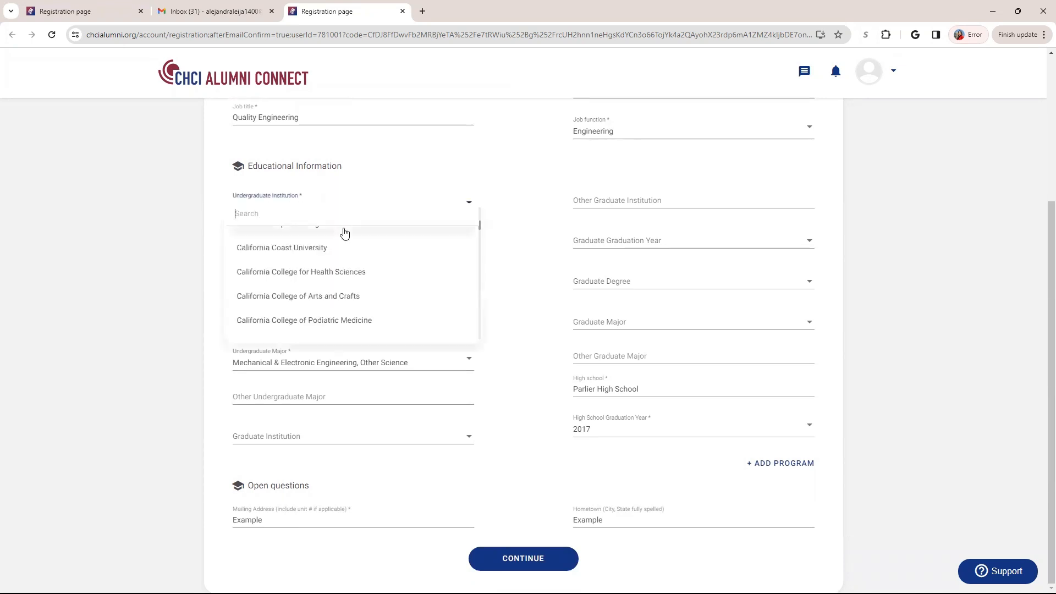
click(190, 195)
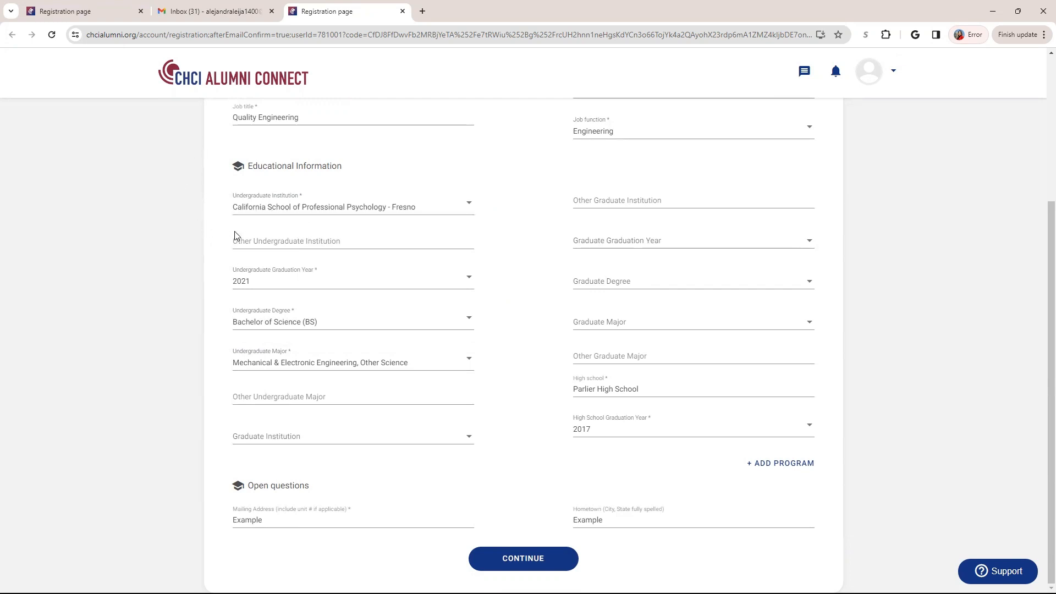
click(256, 208)
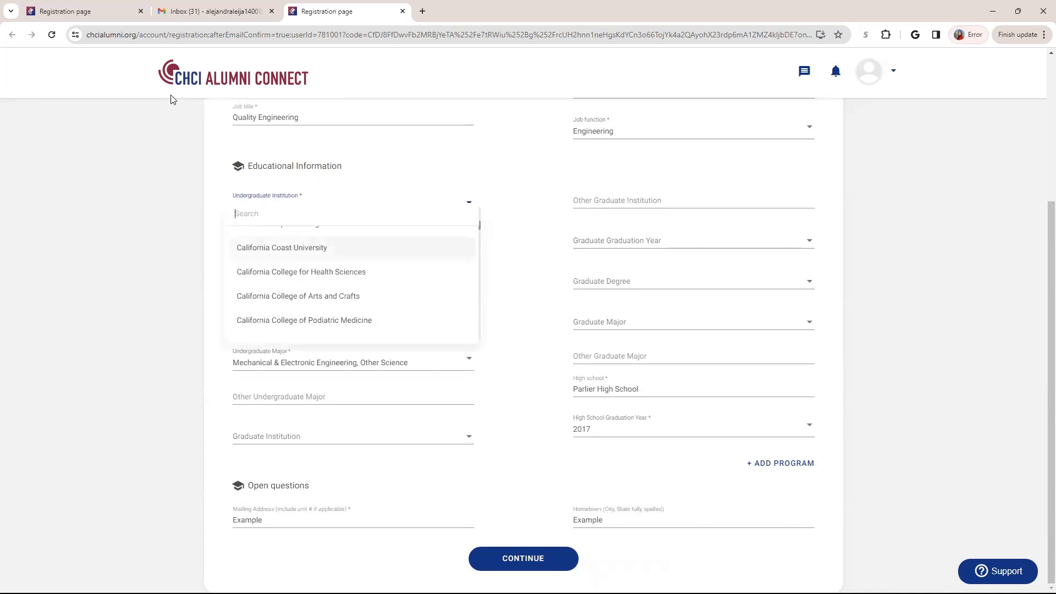
text(othe)
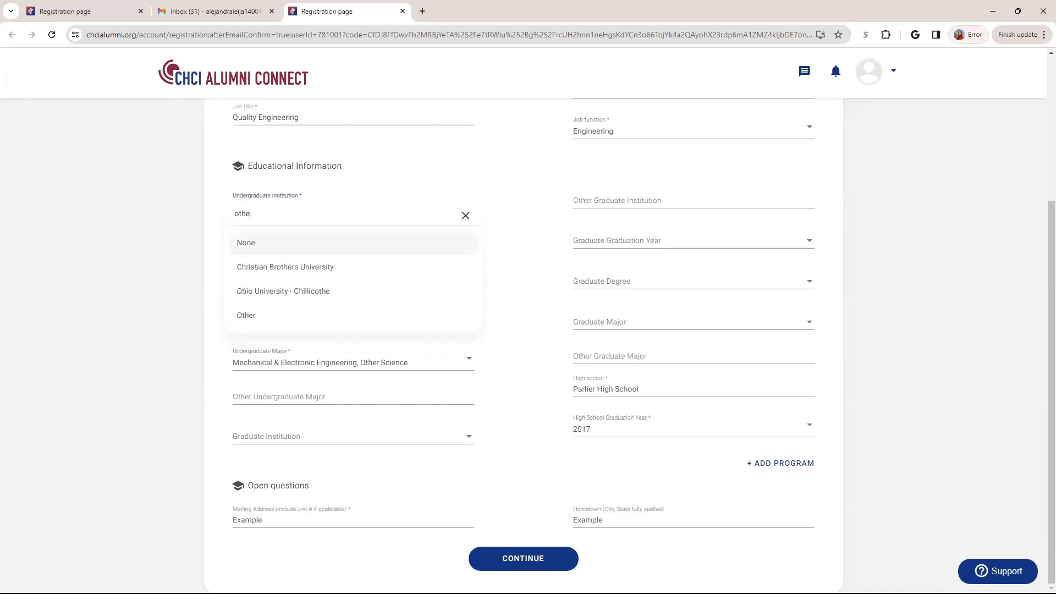
click(285, 315)
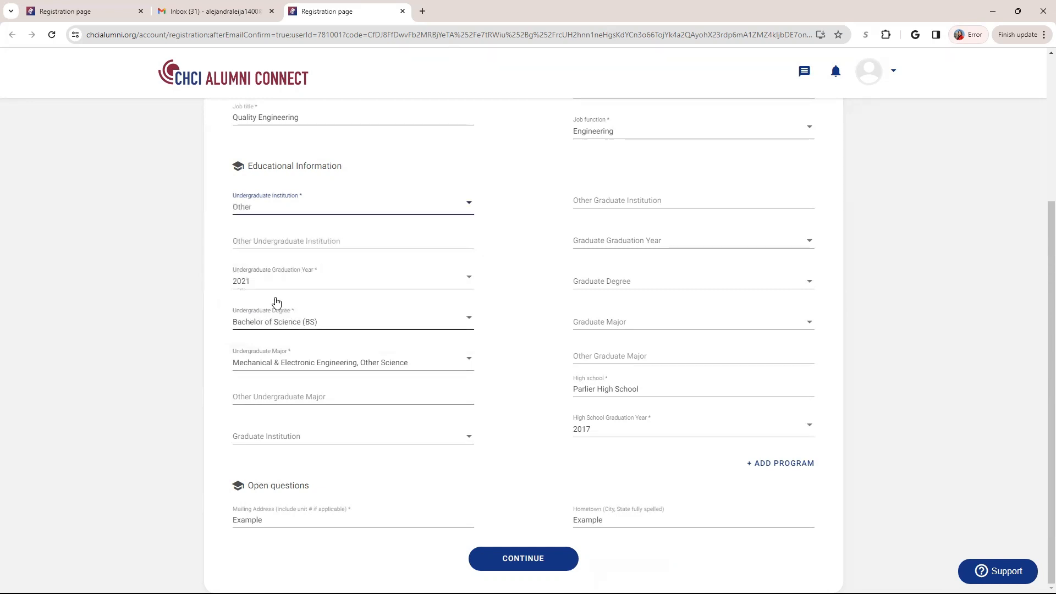
click(303, 244)
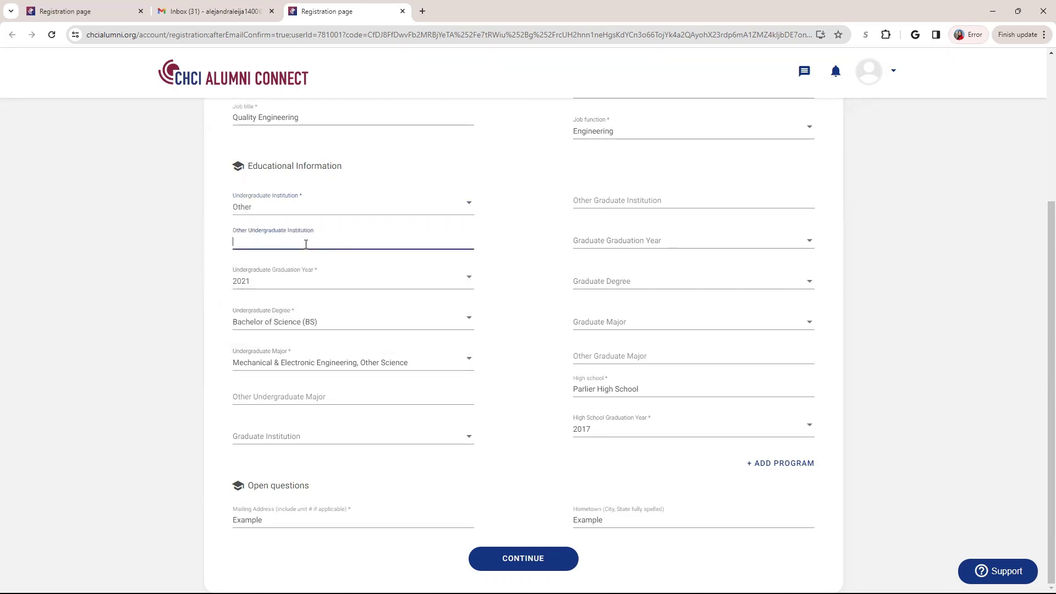
click(295, 211)
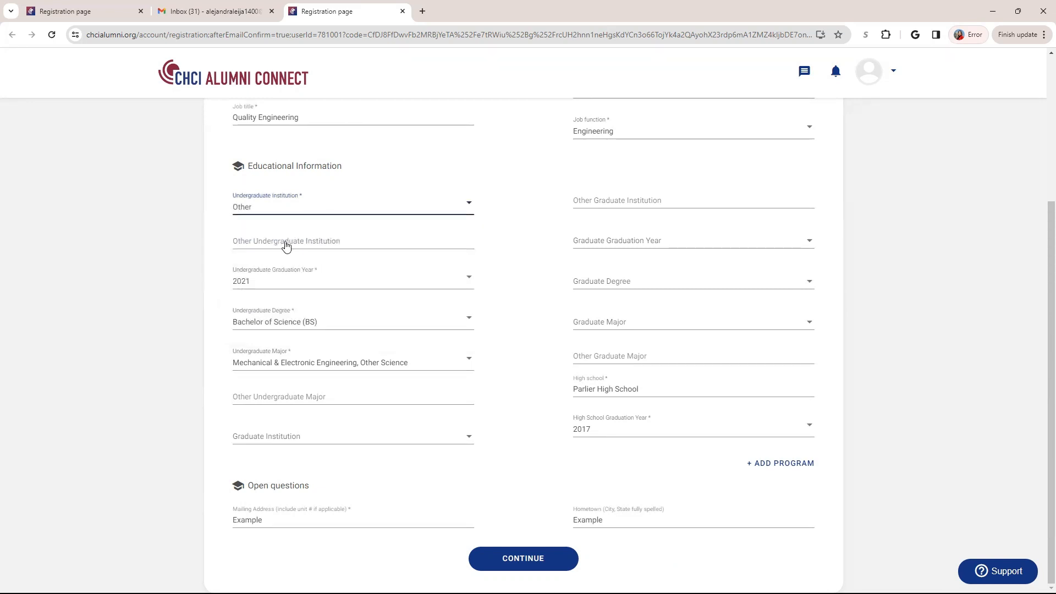
click(288, 207)
text(Fres)
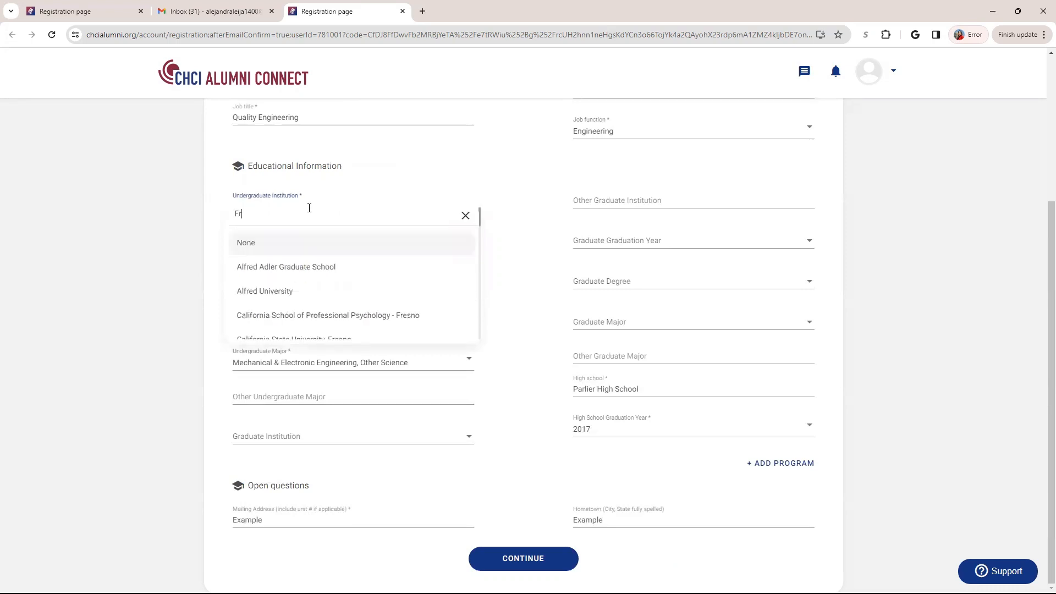
click(336, 269)
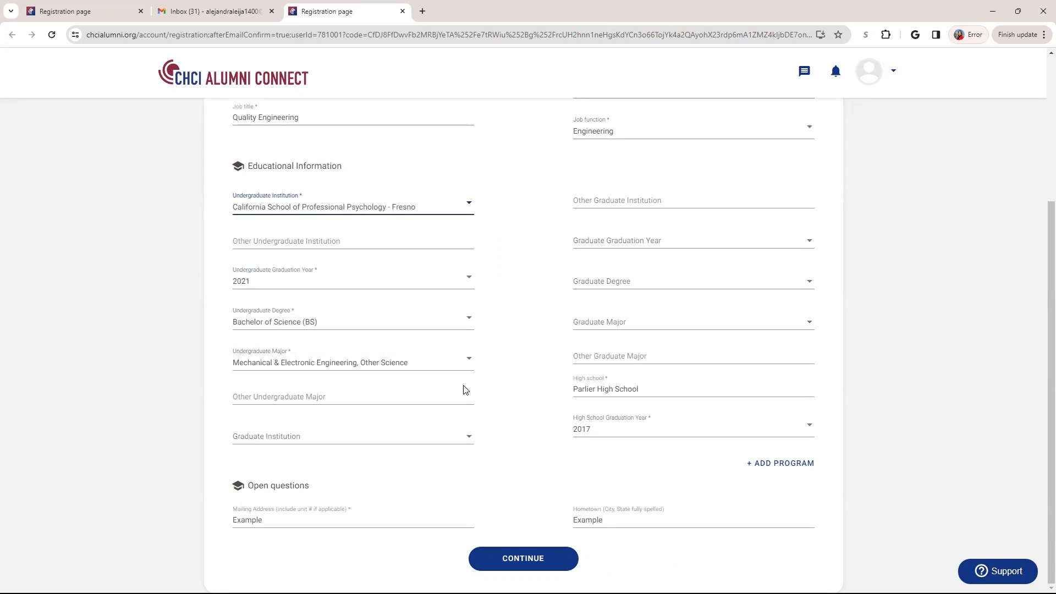
click(373, 365)
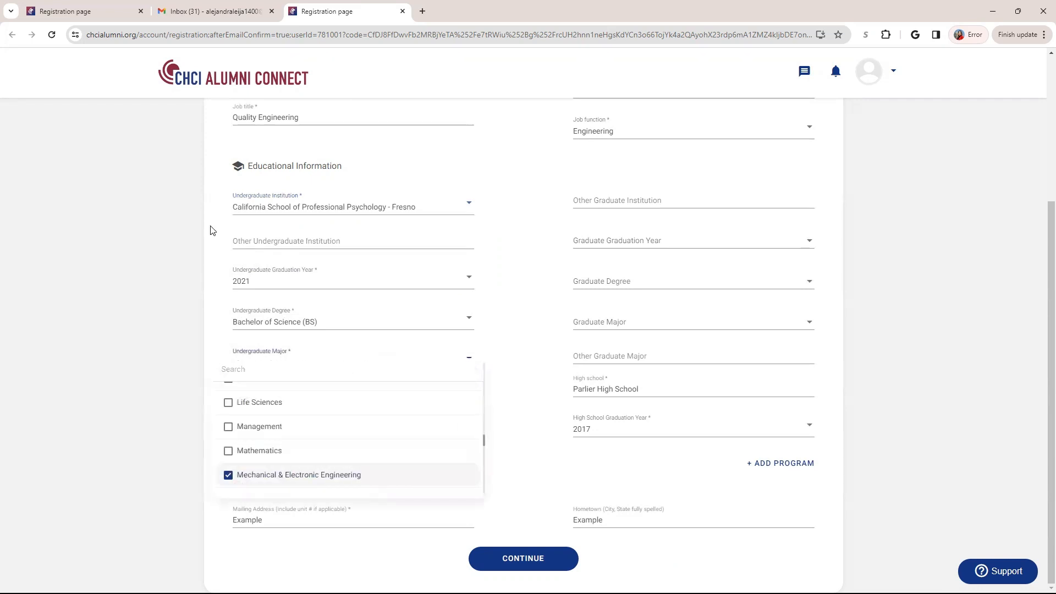
text(other)
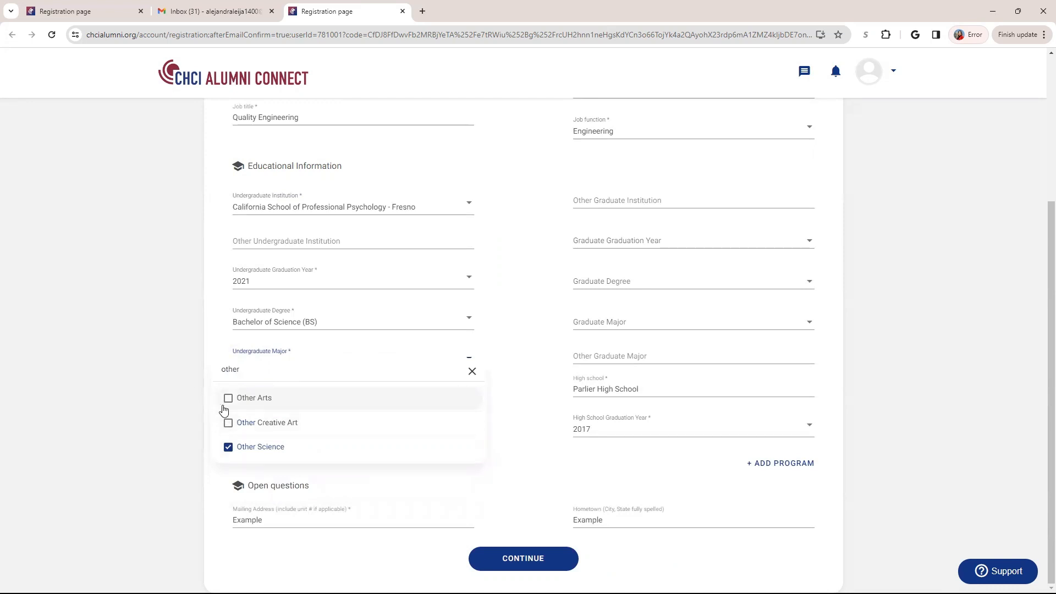
click(228, 447)
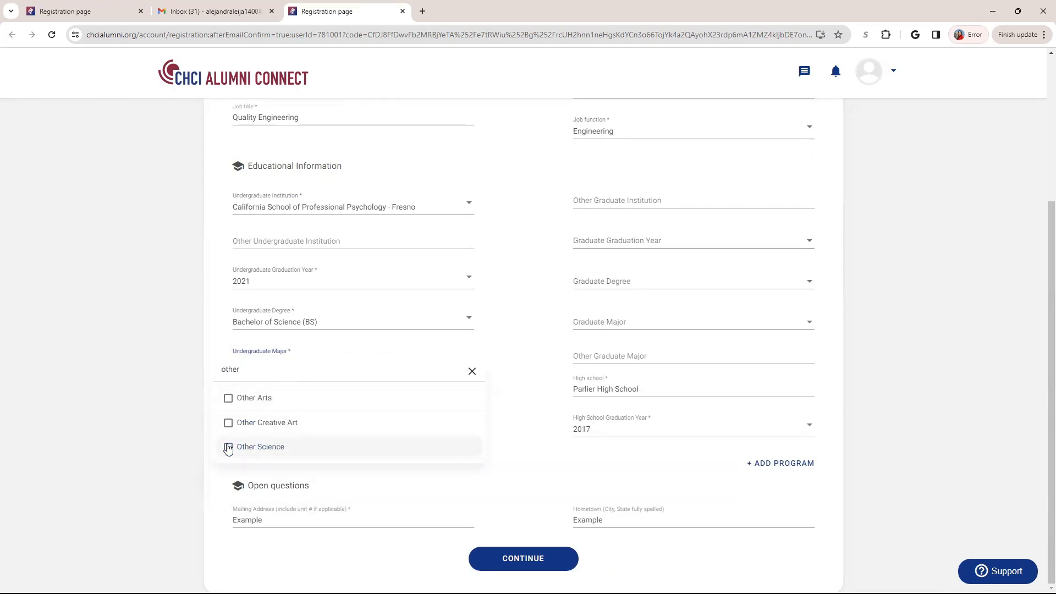
click(228, 447)
Step: Make Other Science the only undergraduate major, unticking Mechanical & Electronic Engineering
click(173, 388)
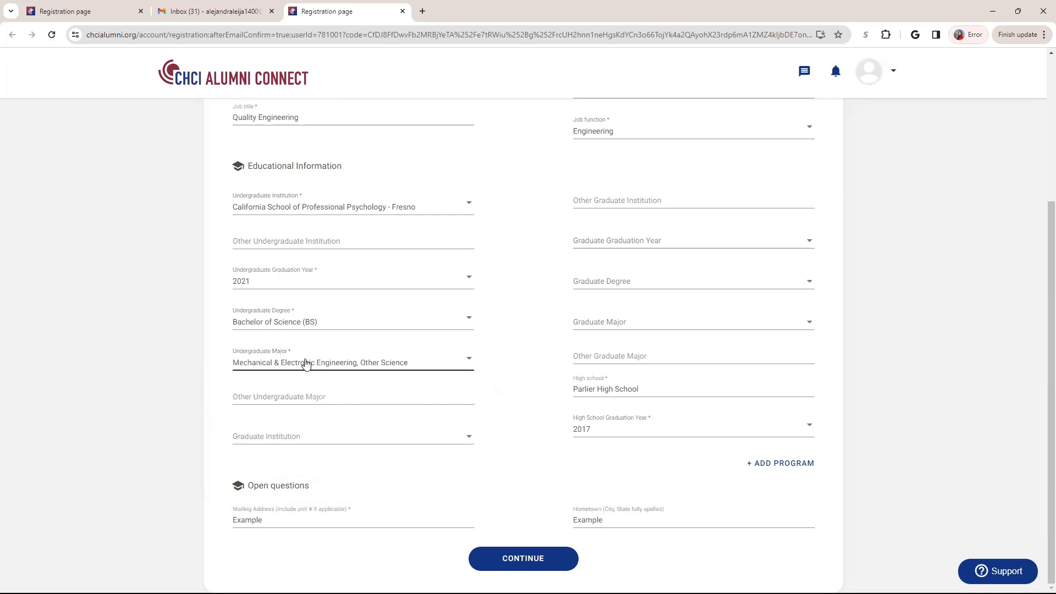
click(305, 364)
text(othe)
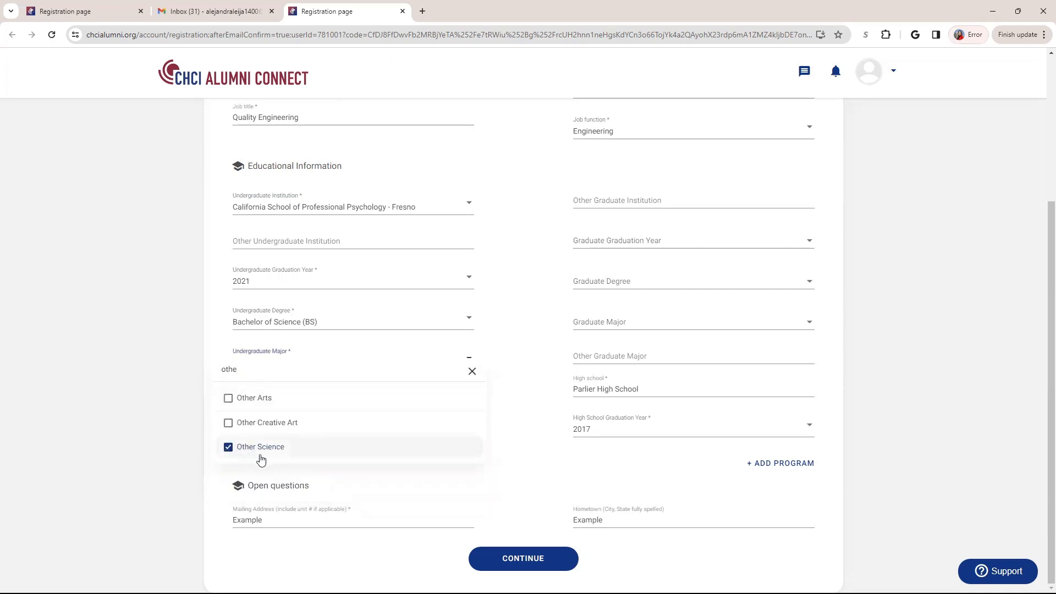
click(294, 353)
click(405, 362)
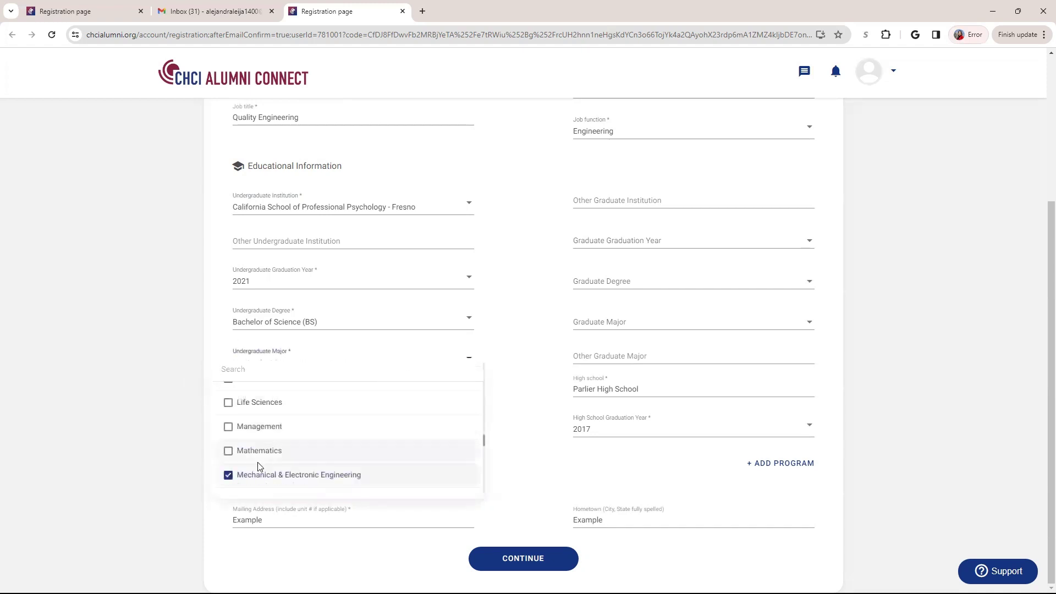
click(228, 476)
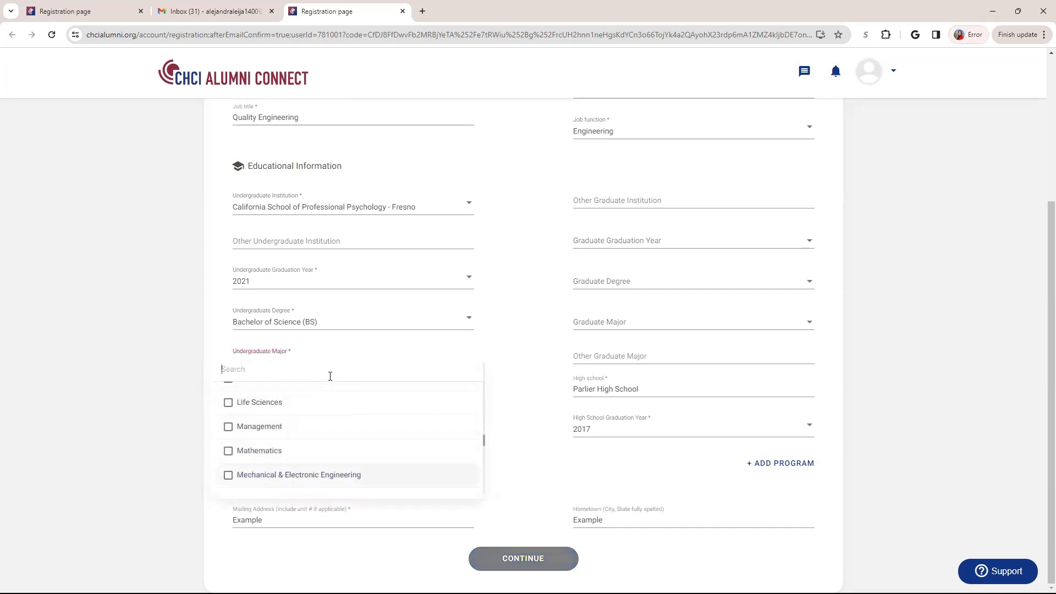
text(othe)
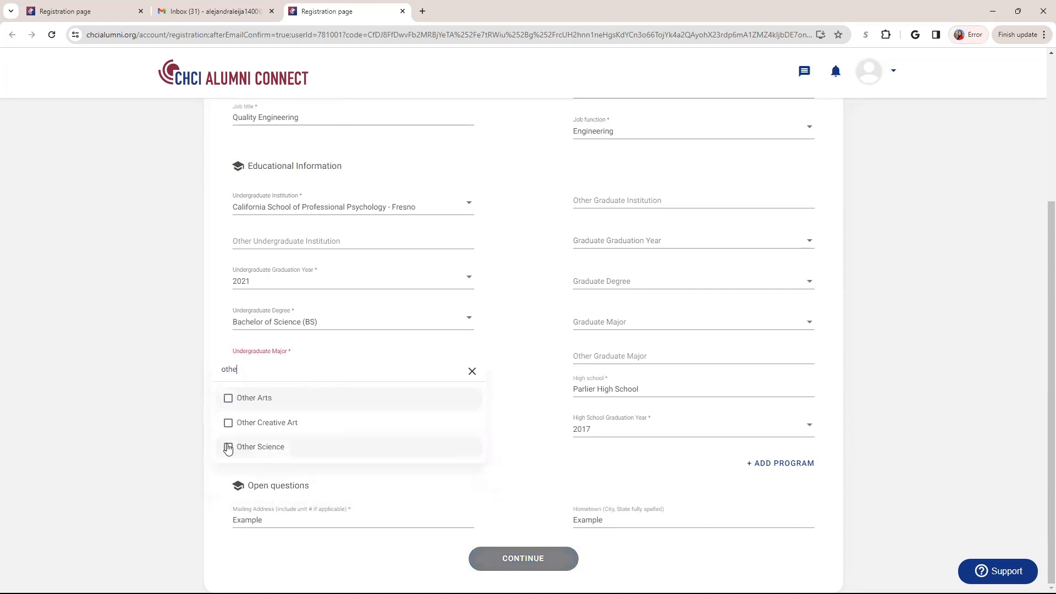
click(228, 447)
click(194, 427)
Step: Enter Mechanical Engineering as the other undergraduate major
click(331, 397)
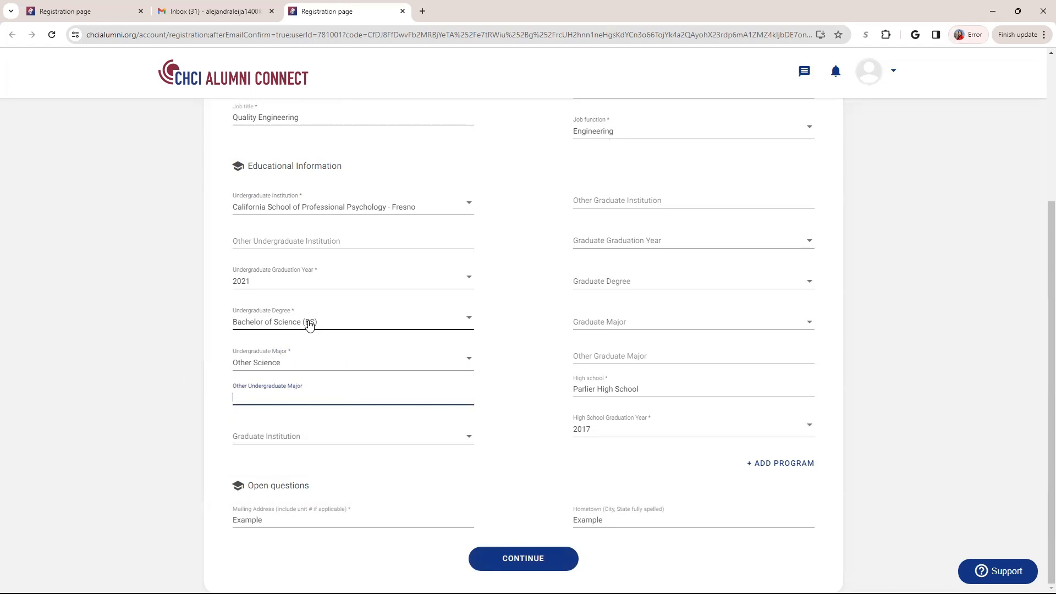
text(Mechani)
text(cal Enginee)
text(ring)
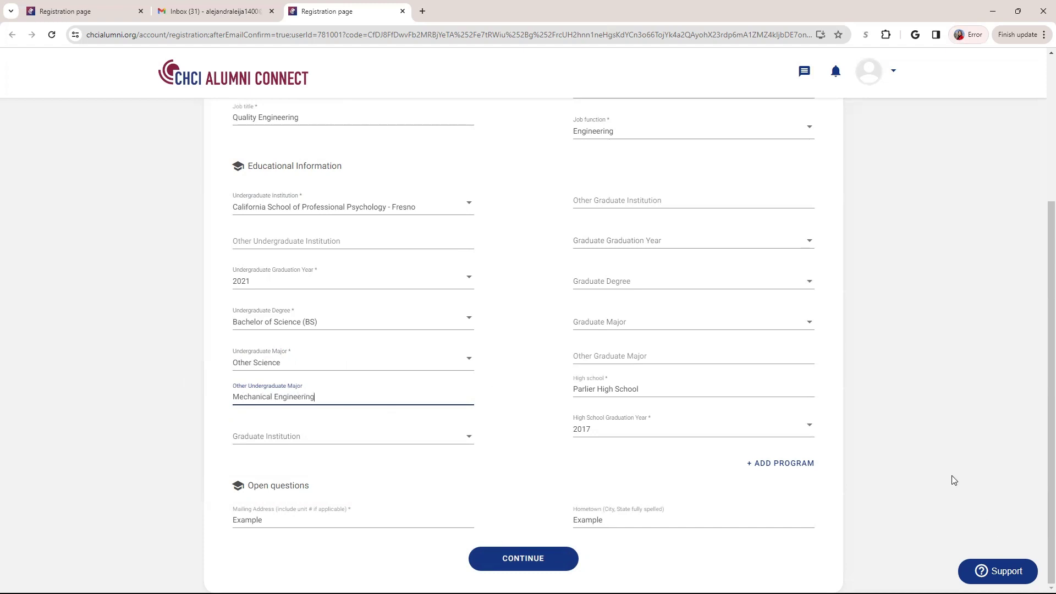
click(866, 395)
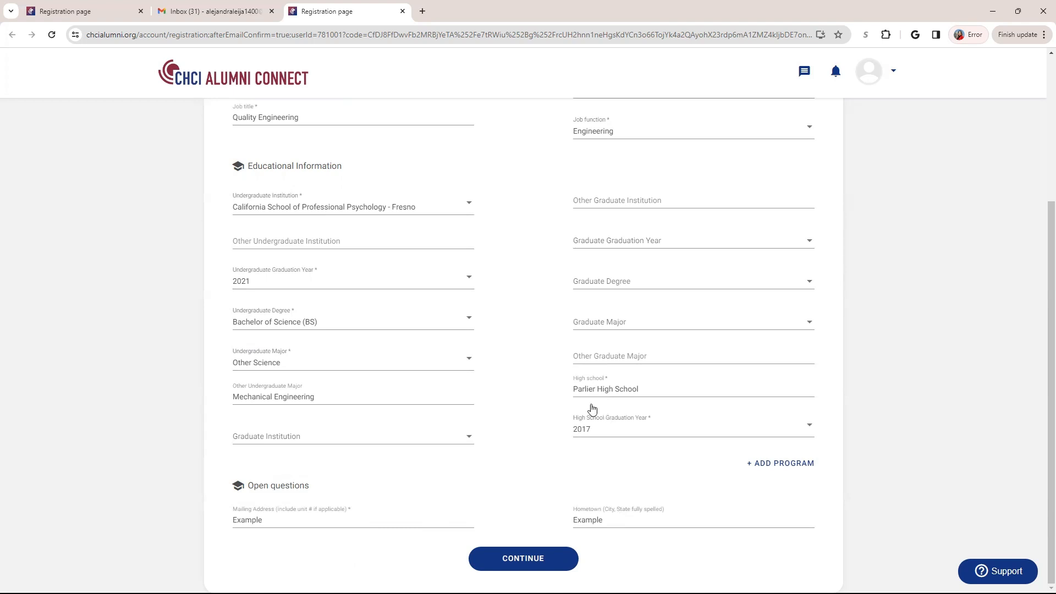
Step: Continue to Willing to help, offer to host an alumni event and mentor, then continue to Seeking help
click(523, 558)
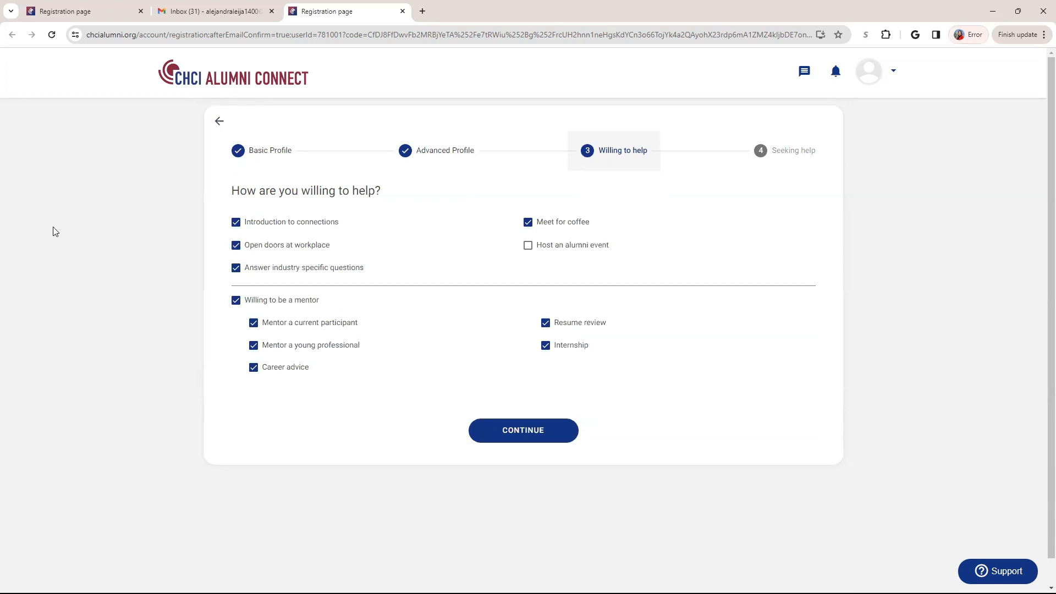
click(529, 245)
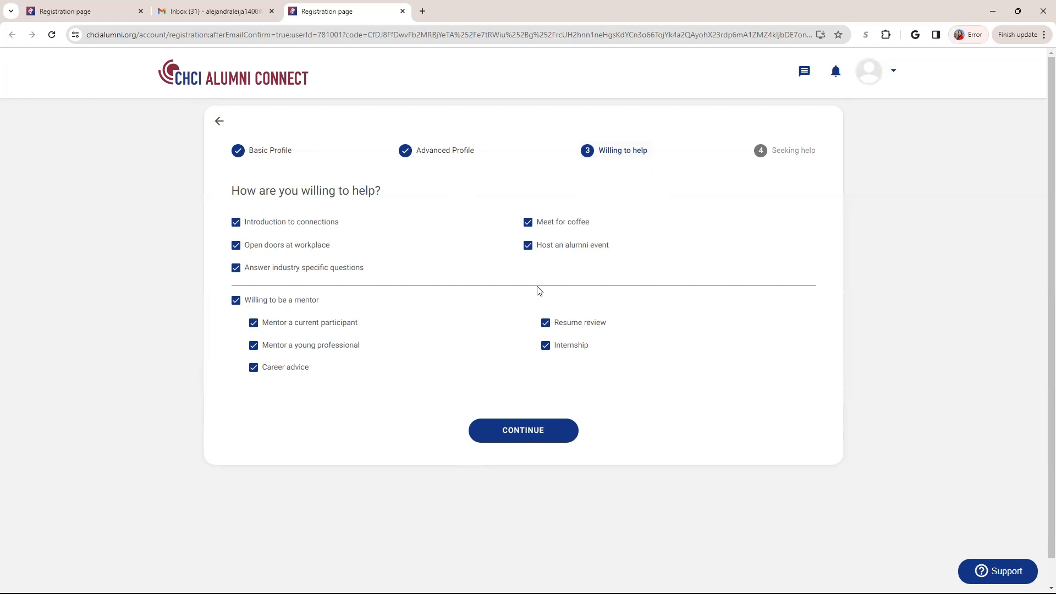
click(253, 323)
click(543, 444)
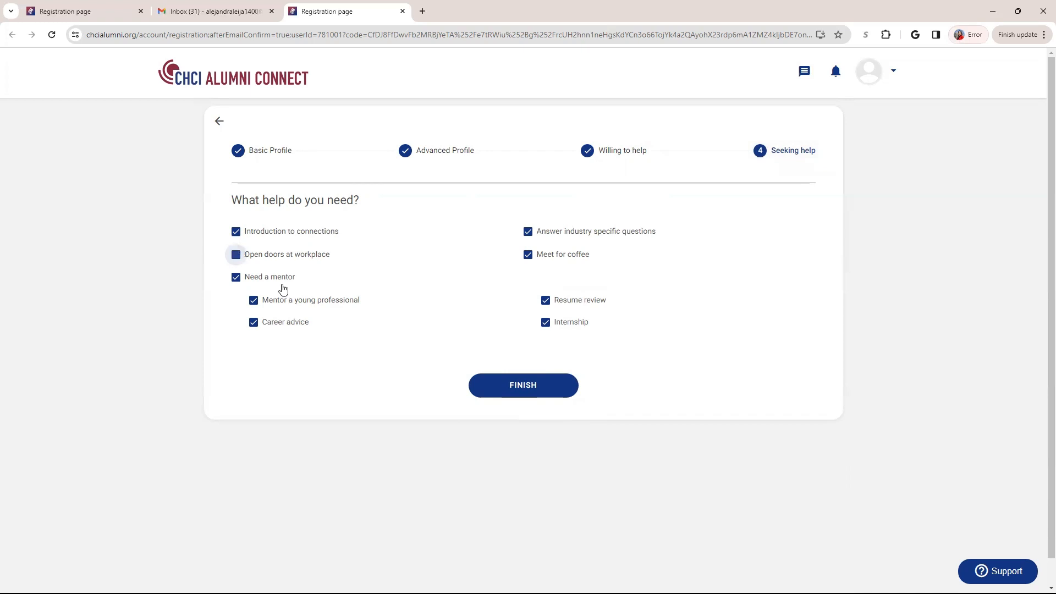
Step: Finish the Seeking help step to submit the registration
click(509, 386)
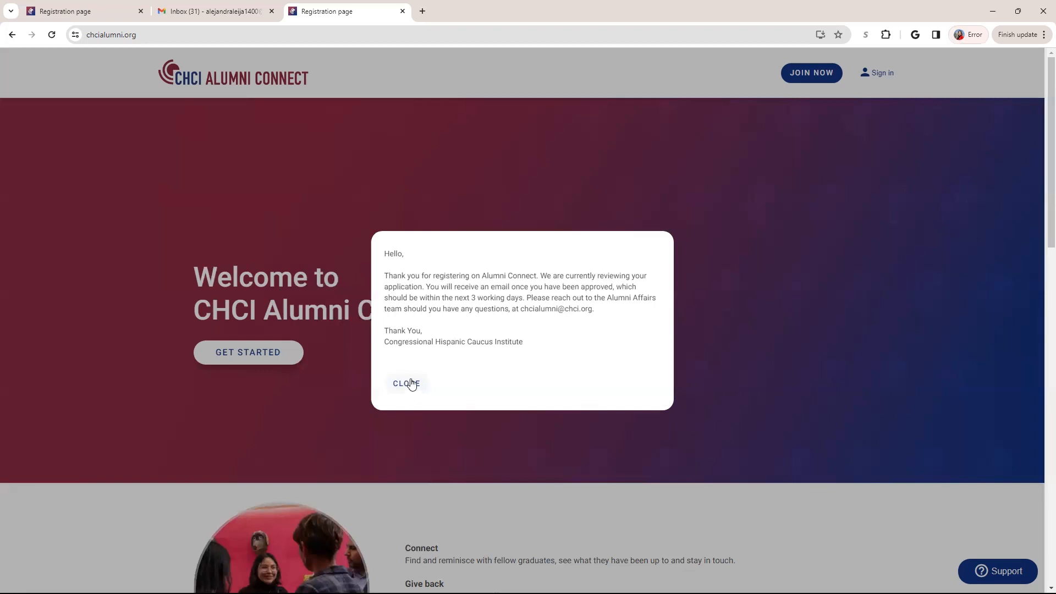
Step: Dismiss the thank-you notice and switch to the Gmail account-approved email
click(409, 386)
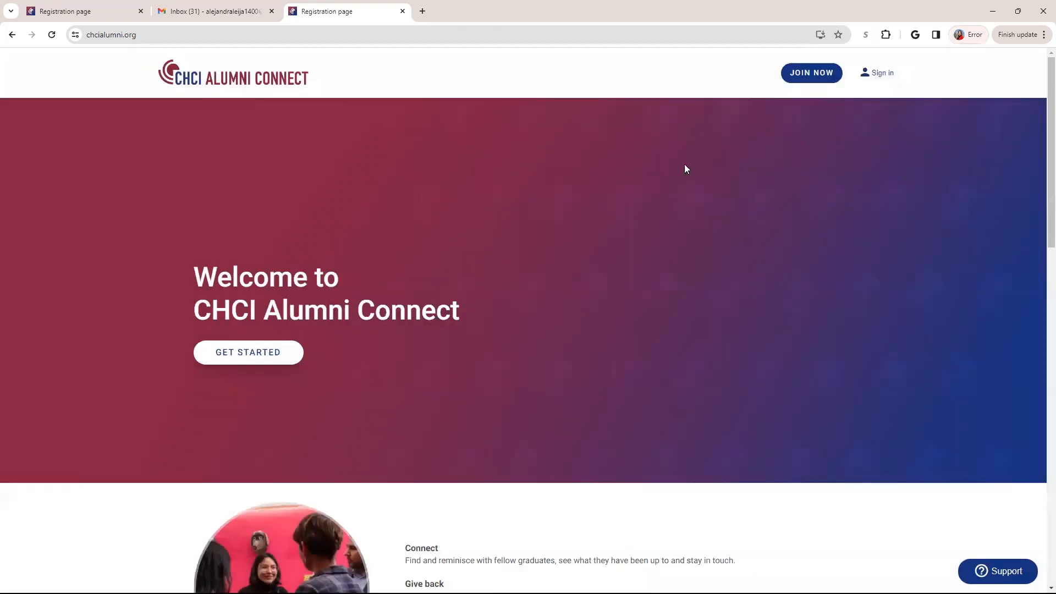
key(ctrl+l)
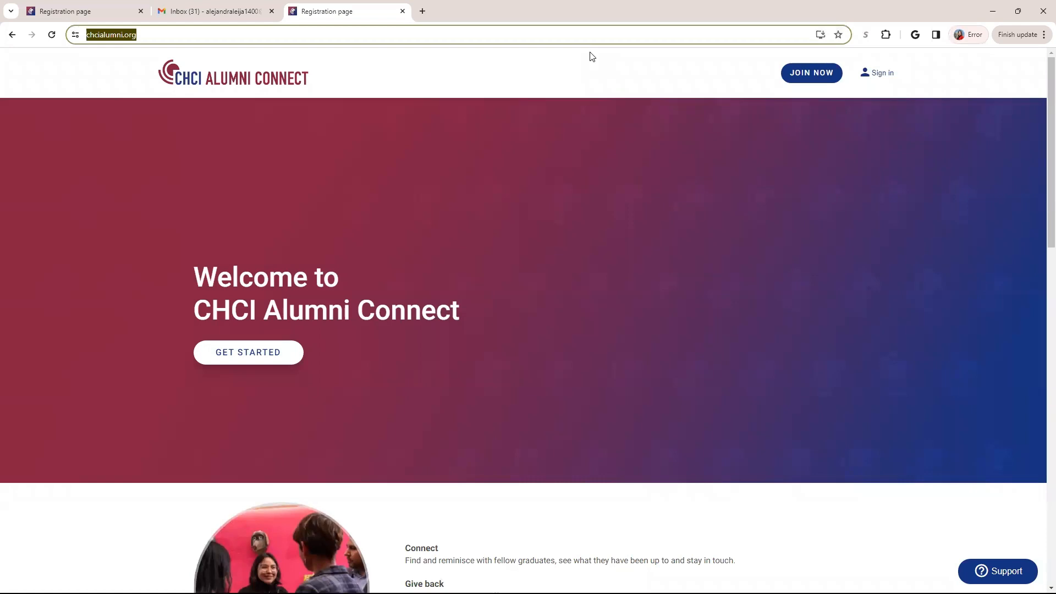
key(ctrl+shift+Tab)
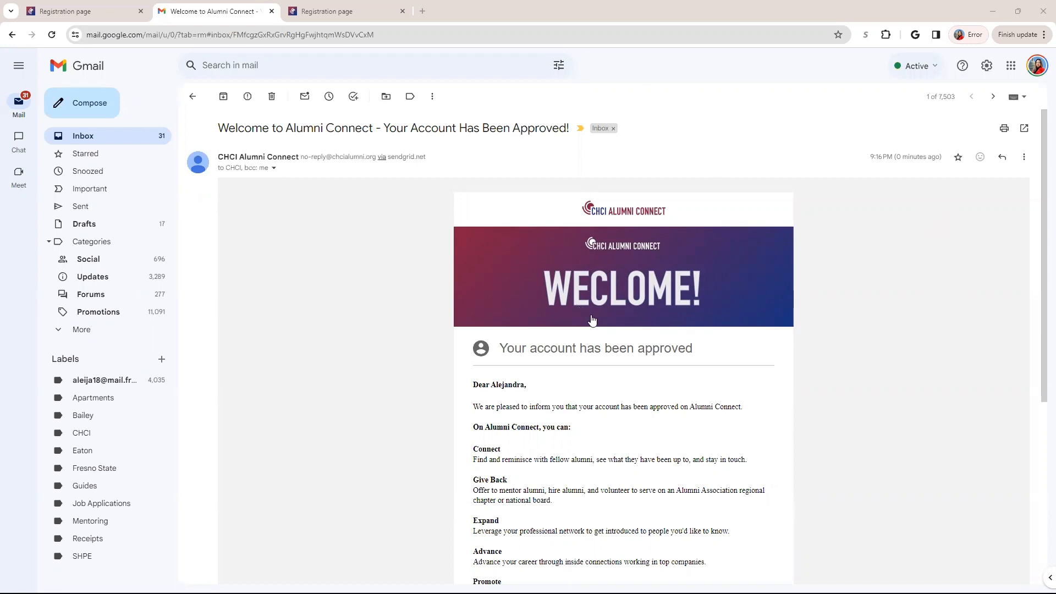
scroll(595, 321, down, 4)
scroll(599, 346, down, 2)
scroll(599, 346, down, 1)
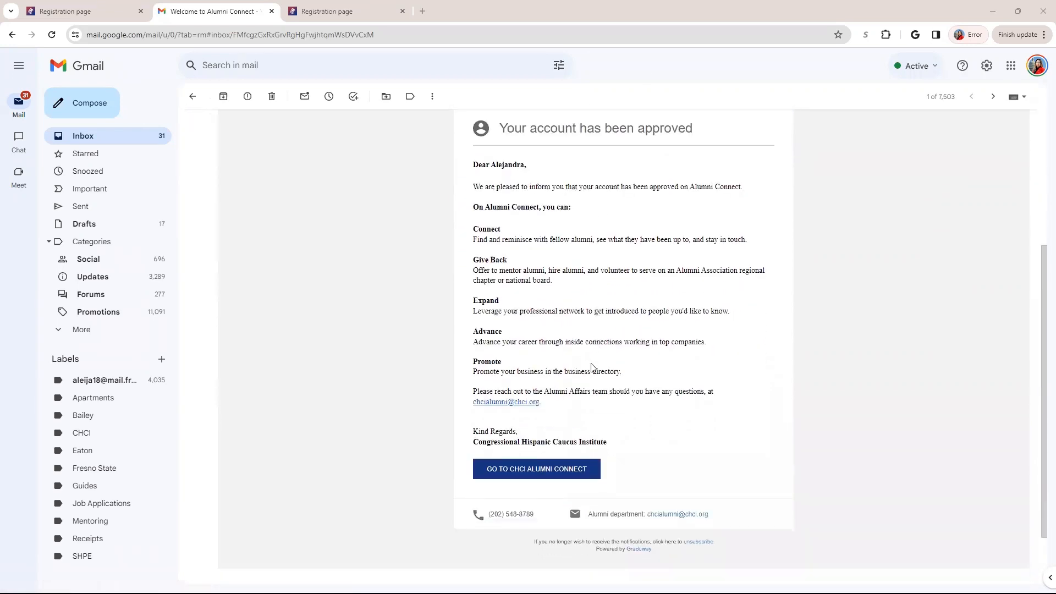
scroll(587, 314, down, 2)
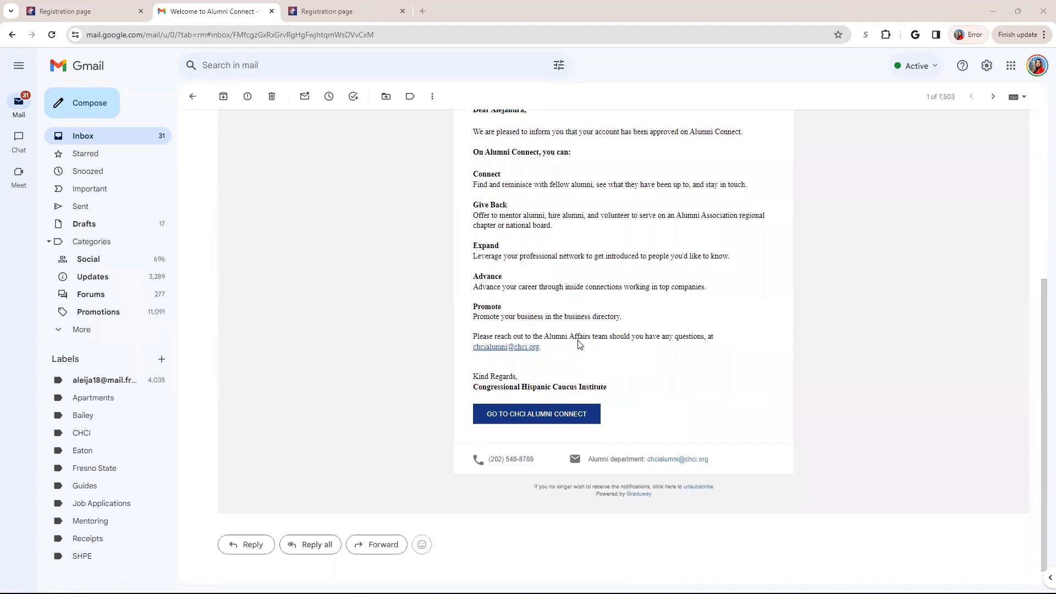
scroll(580, 334, up, 2)
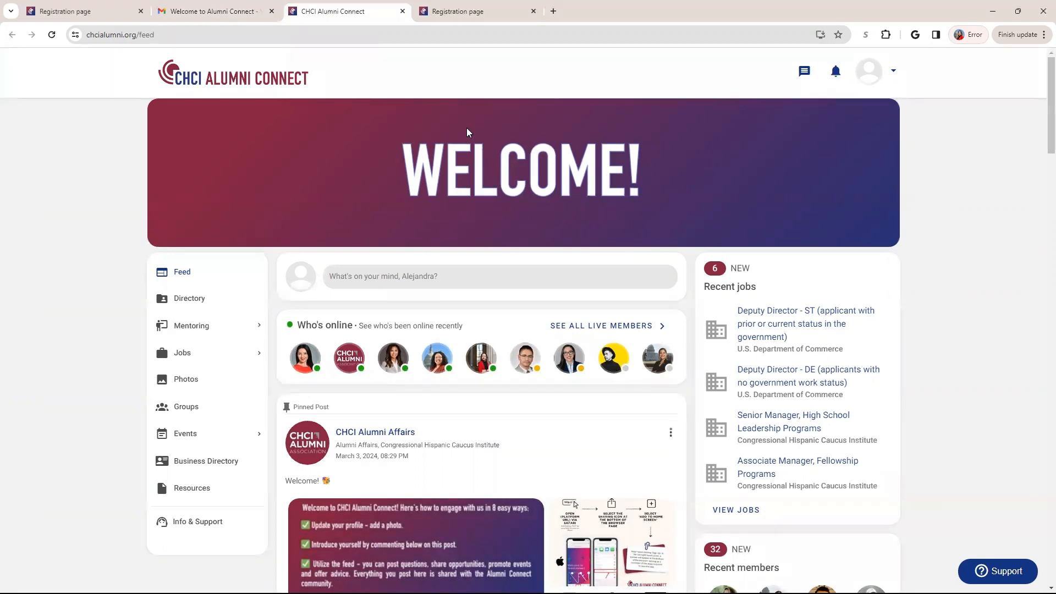
scroll(466, 256, down, 1)
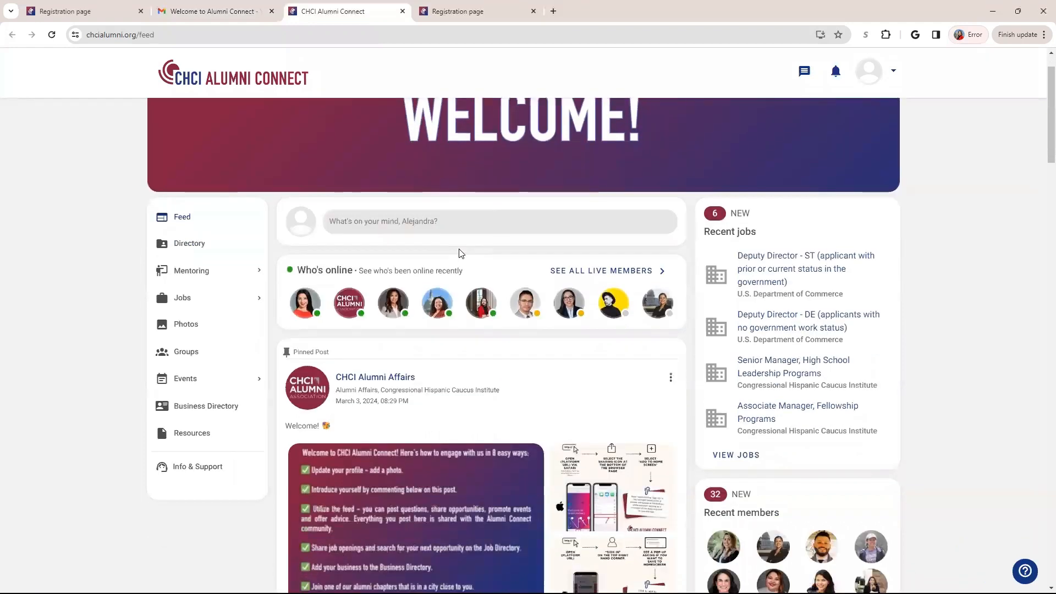
scroll(461, 253, down, 2)
scroll(461, 252, down, 1)
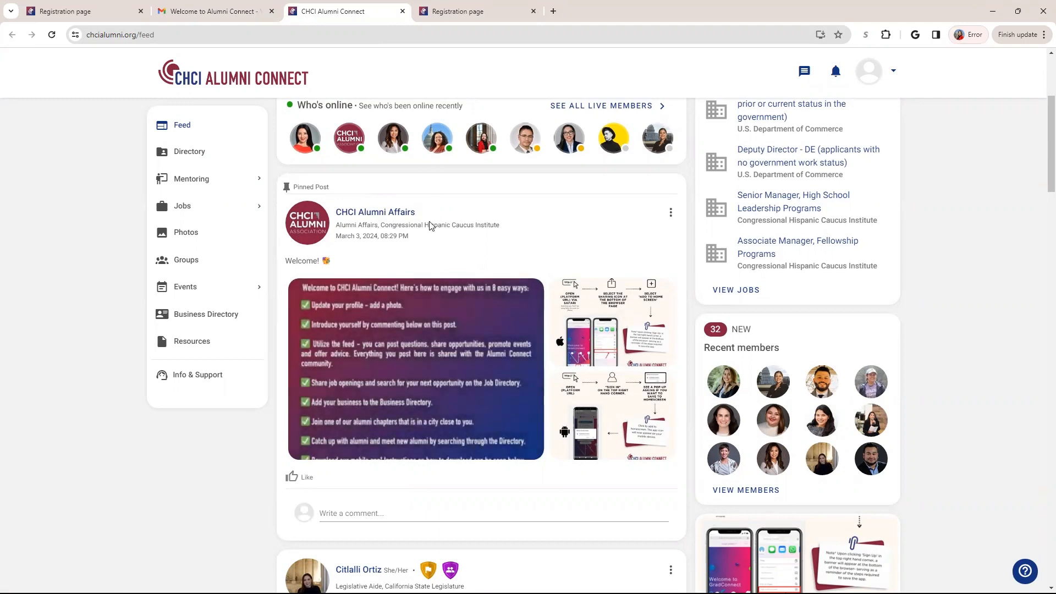
scroll(420, 293, down, 1)
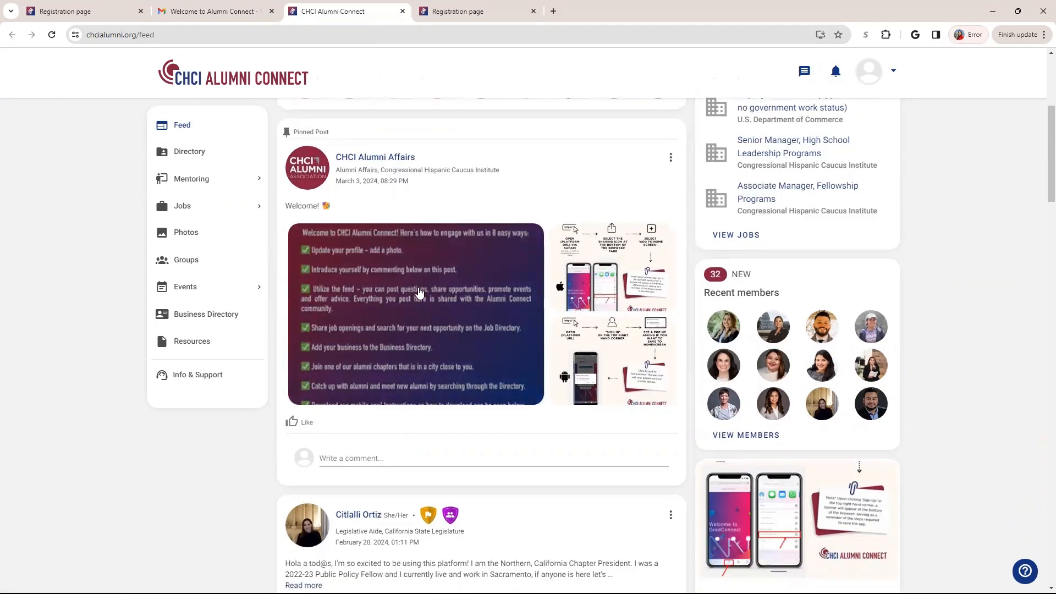
Step: View the pinned welcome post image full size, then like the post
click(420, 292)
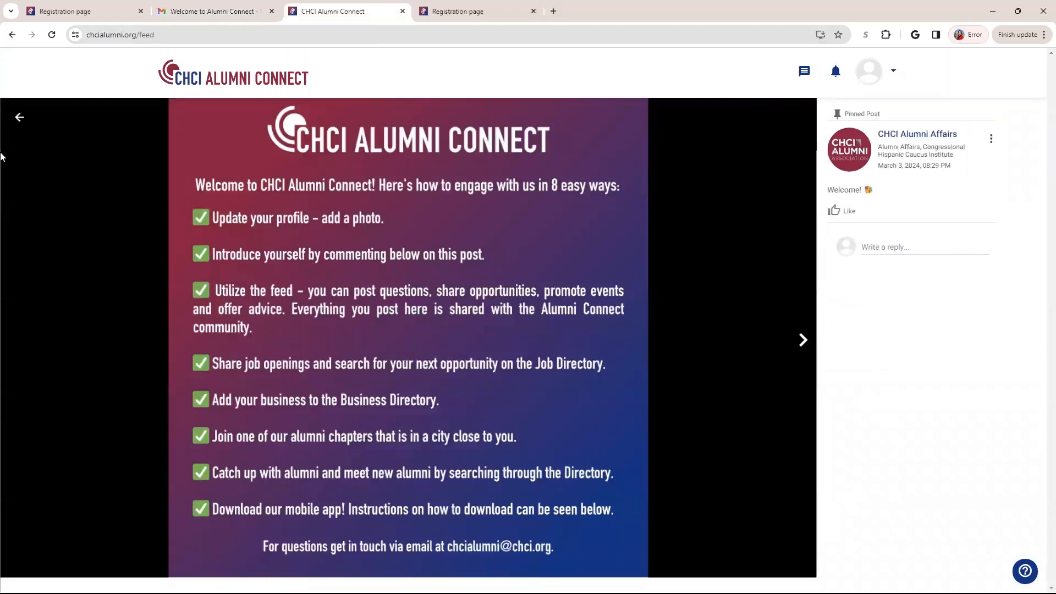
click(19, 119)
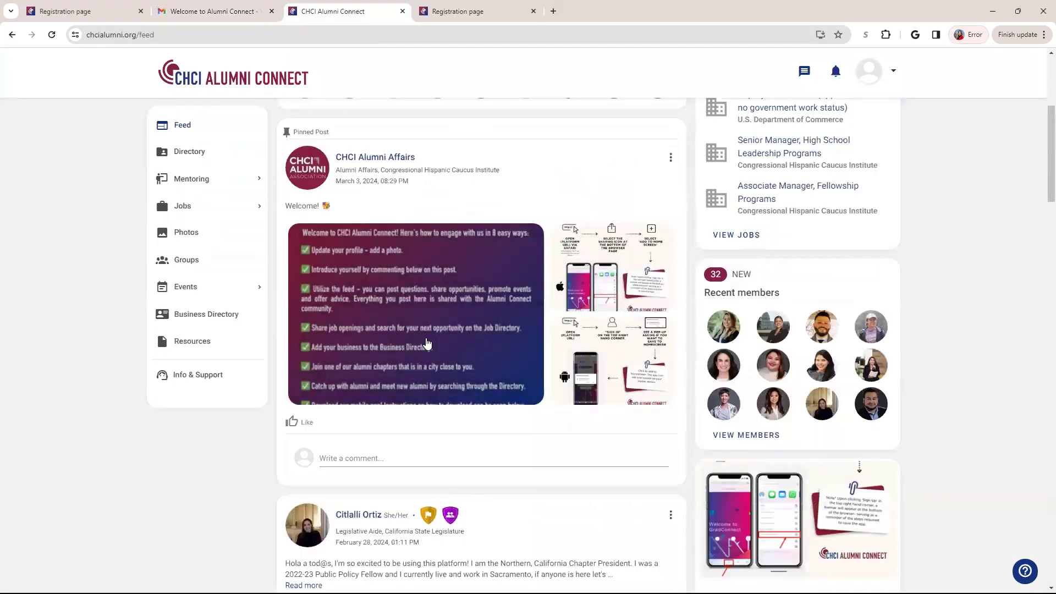
click(298, 422)
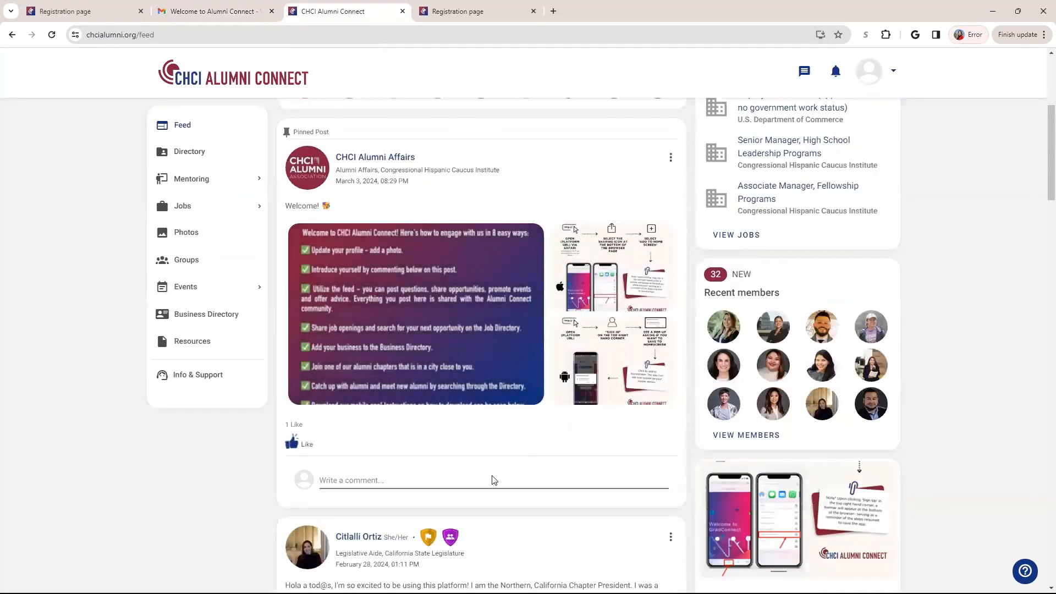
scroll(472, 468, down, 1)
scroll(472, 468, down, 1)
Step: Draft the comment 'Hi my name is Alejandra!' with a smiley emoji on the welcome post
click(472, 422)
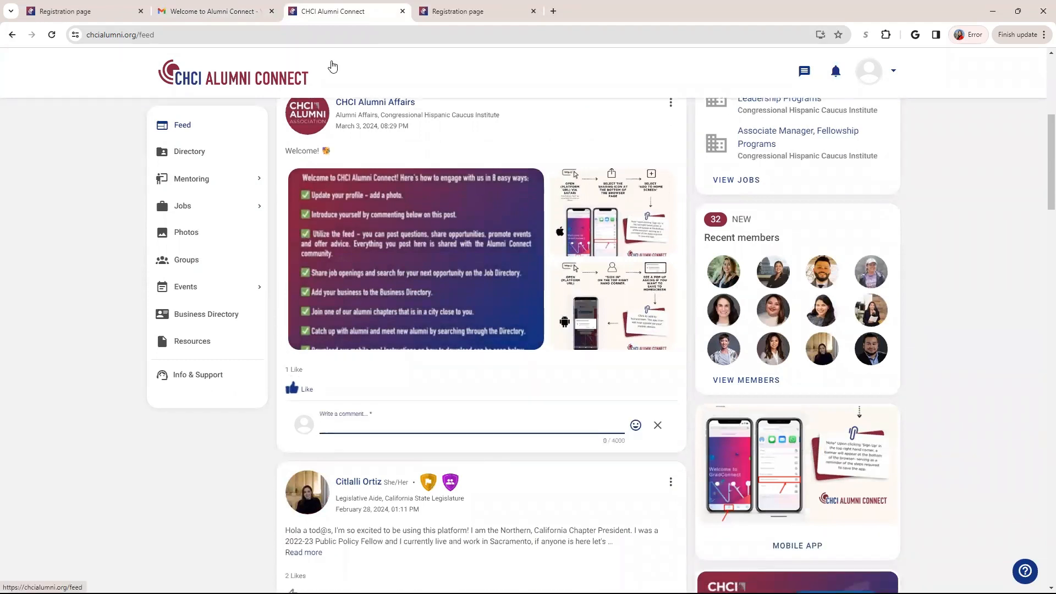
text(Hi A)
text(my name is )
text(Alejandra!)
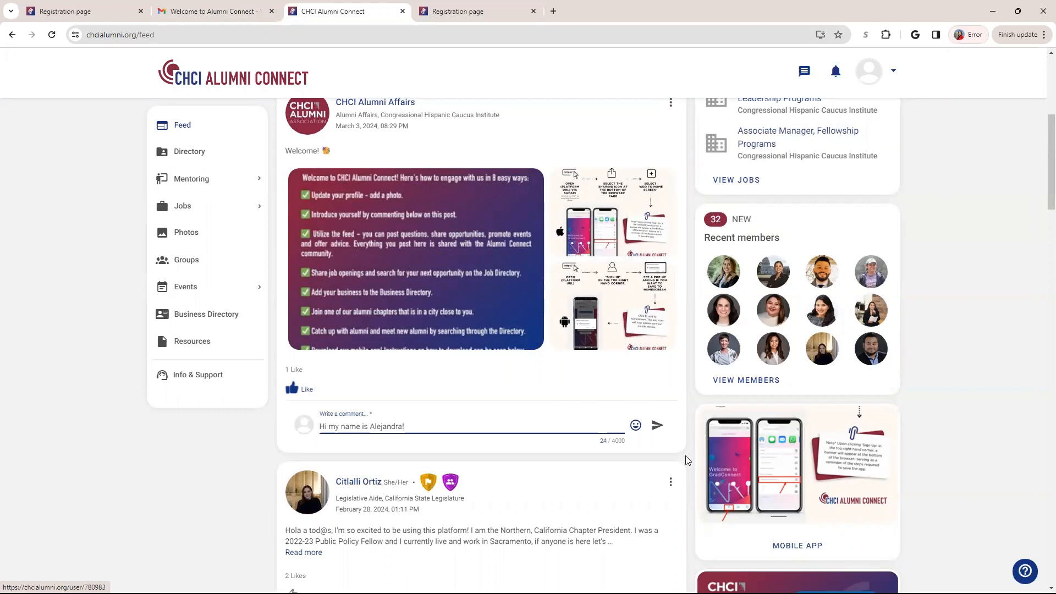
click(636, 426)
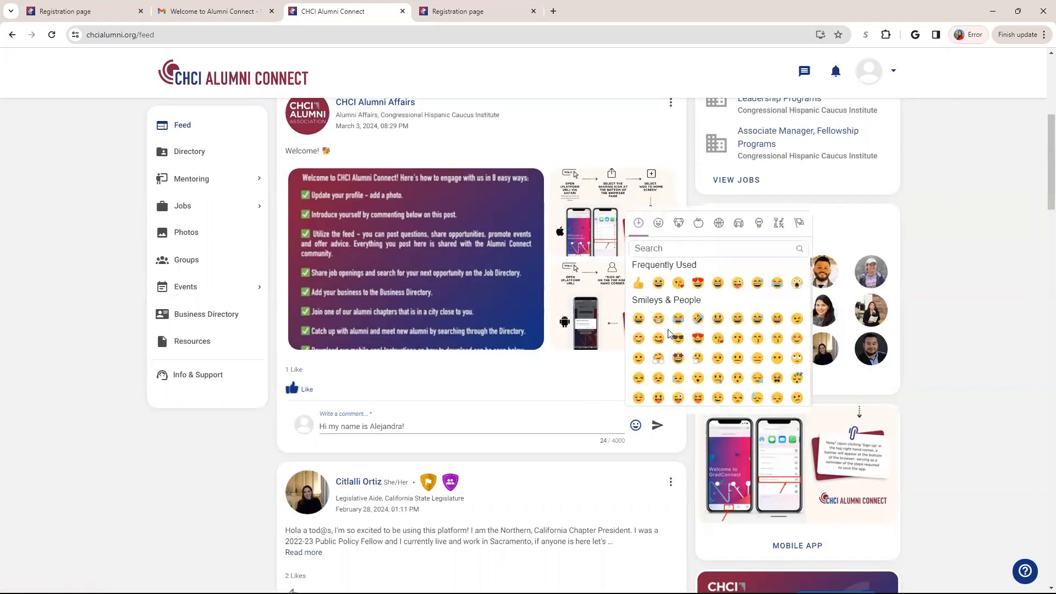
click(658, 284)
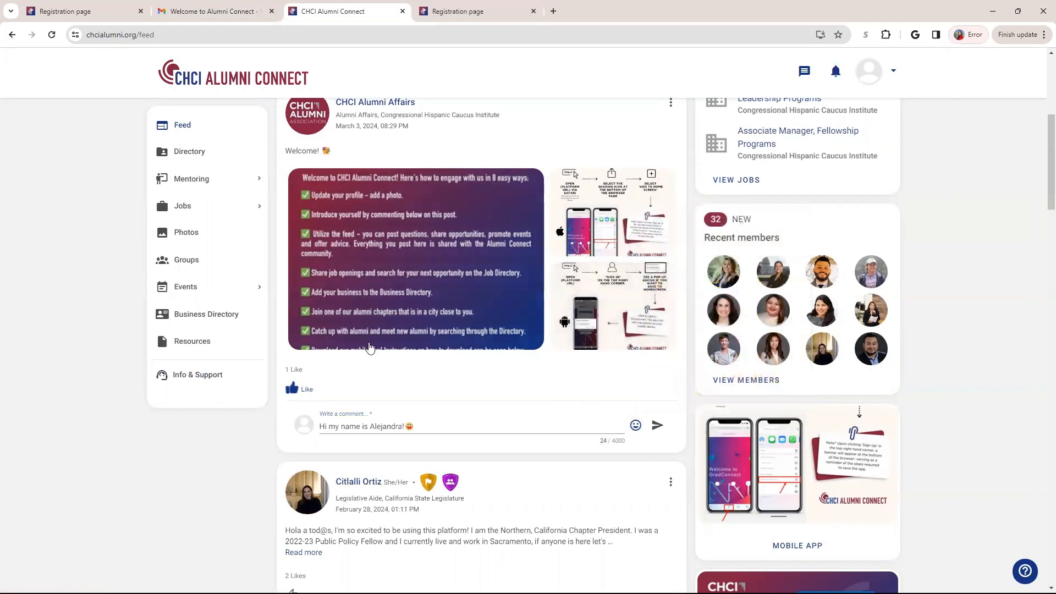
scroll(374, 349, up, 1)
scroll(374, 349, down, 3)
scroll(374, 349, down, 2)
scroll(374, 355, down, 2)
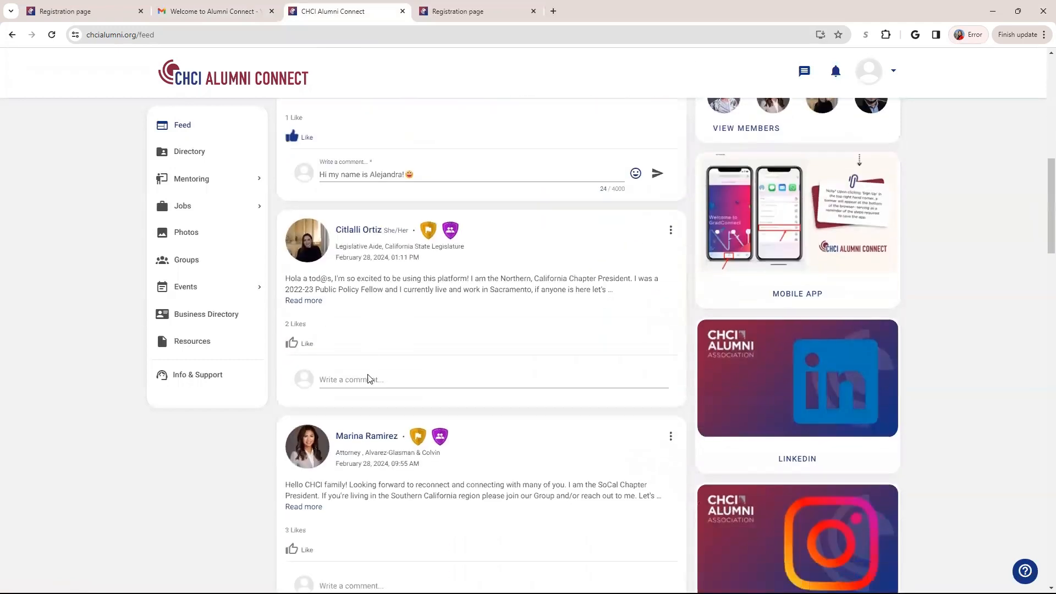
scroll(374, 360, down, 2)
scroll(372, 364, down, 2)
scroll(373, 364, up, 4)
scroll(373, 364, up, 4)
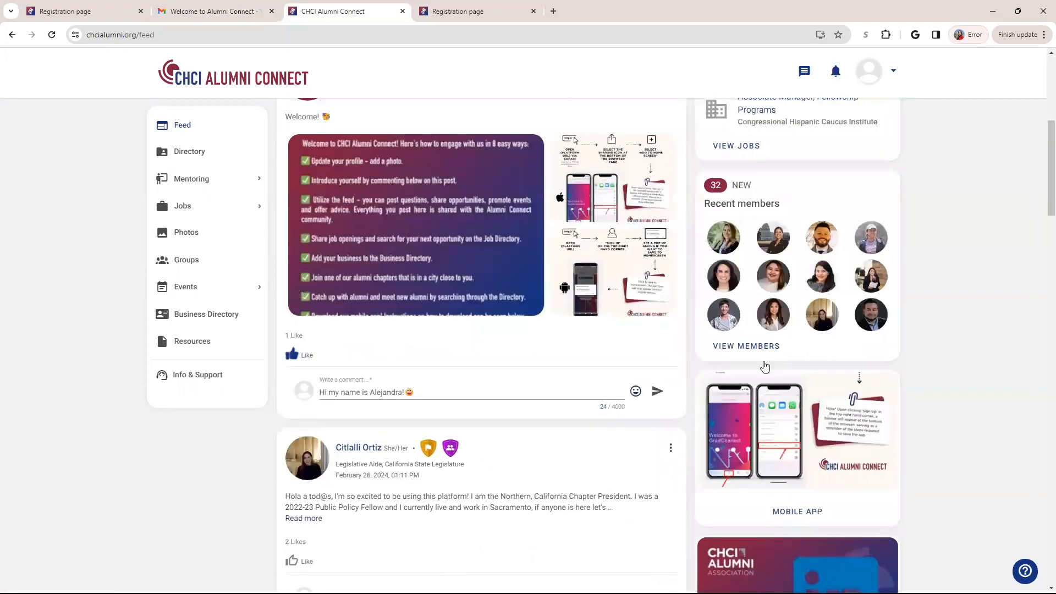
scroll(577, 364, up, 2)
scroll(803, 277, up, 4)
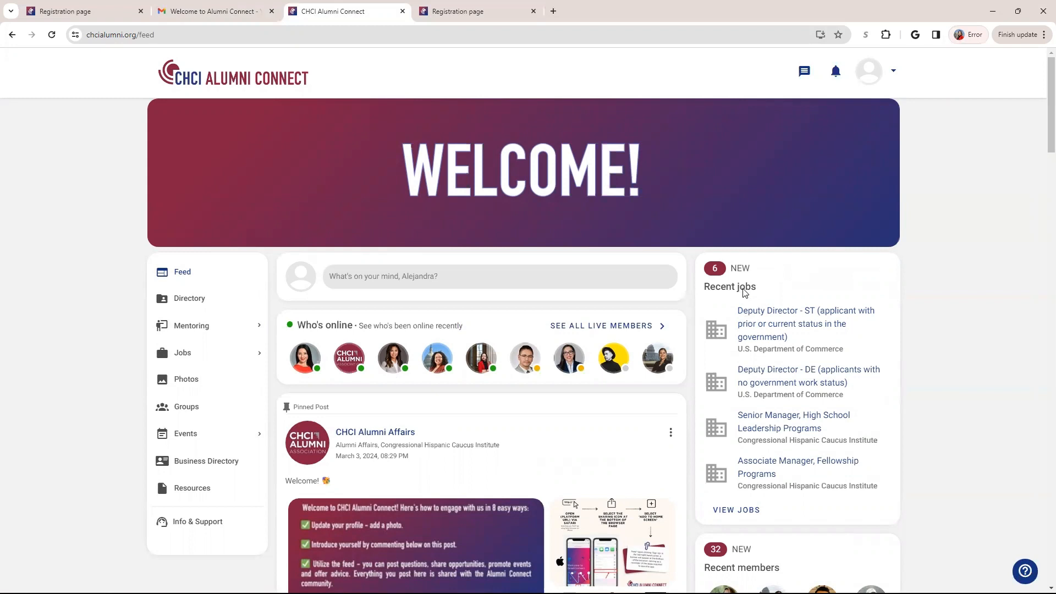
scroll(772, 315, down, 1)
scroll(771, 316, down, 1)
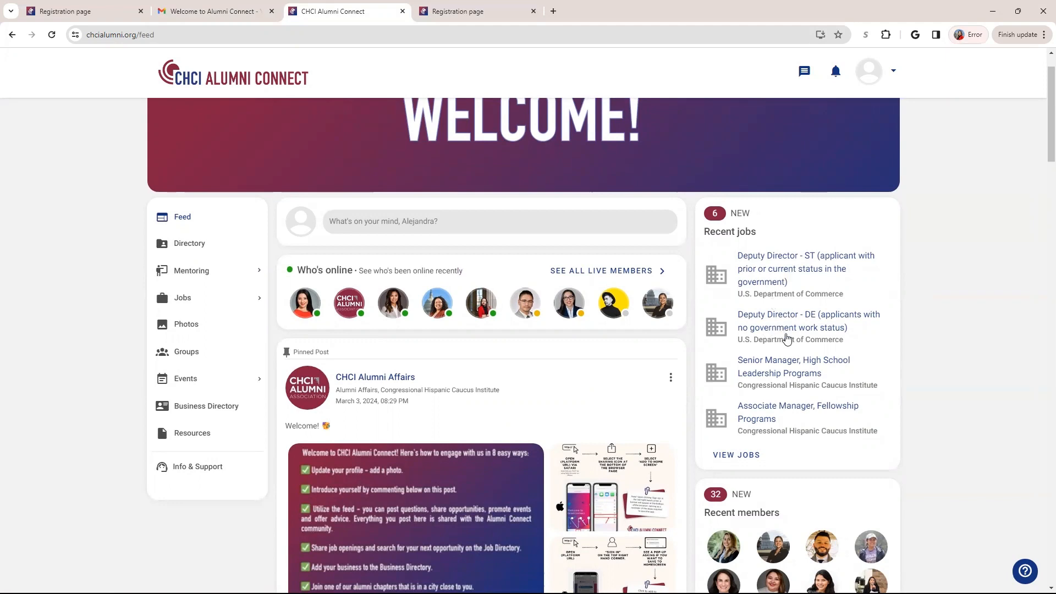
scroll(773, 302, down, 2)
scroll(773, 301, down, 2)
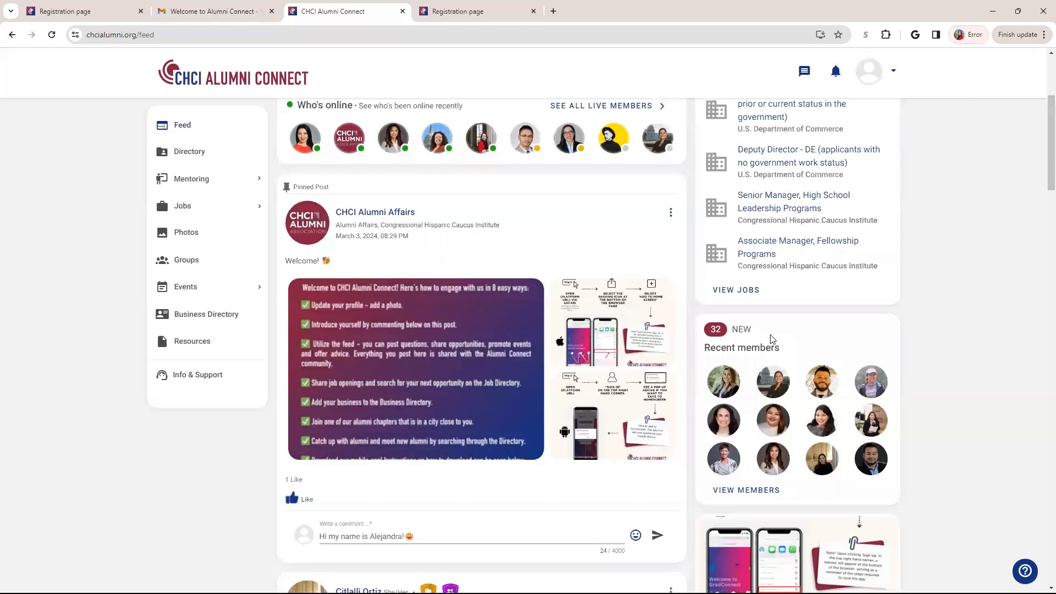
scroll(777, 347, down, 2)
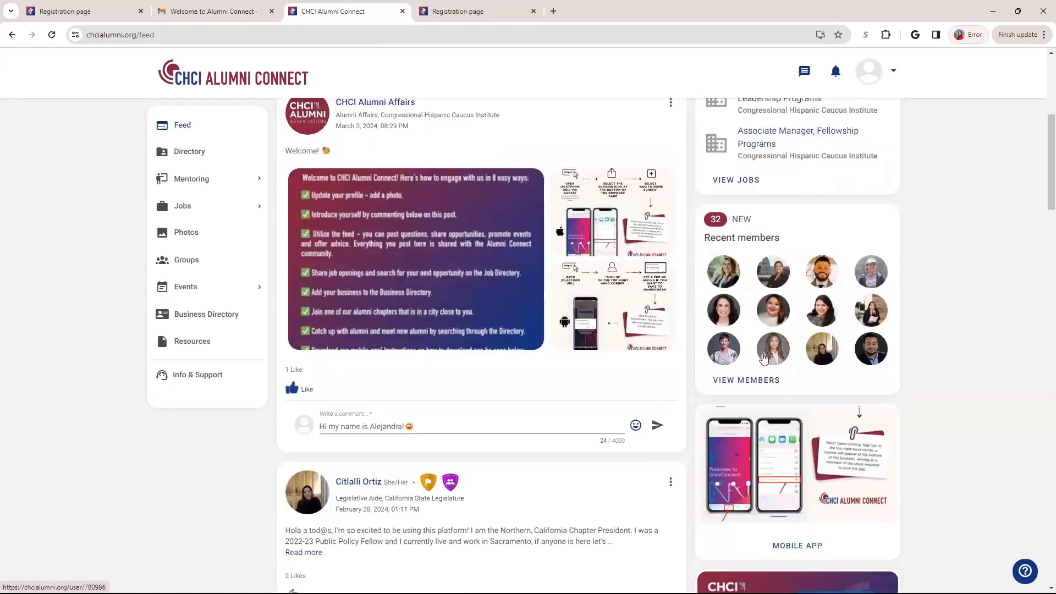
scroll(763, 369, down, 2)
scroll(776, 347, down, 2)
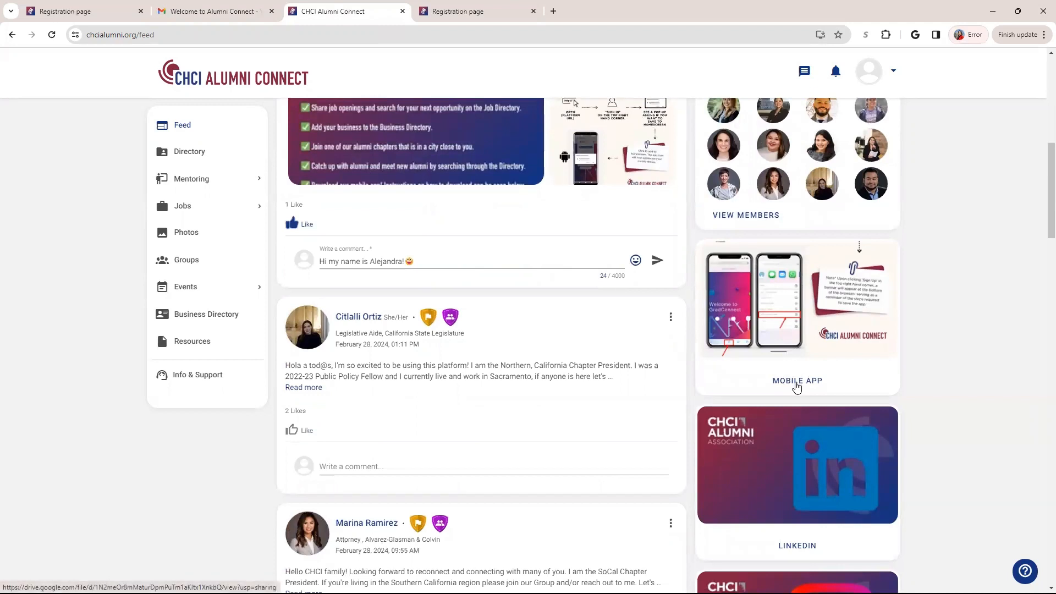
Step: Open the mobile app download instructions from the MOBILE APP card
click(797, 381)
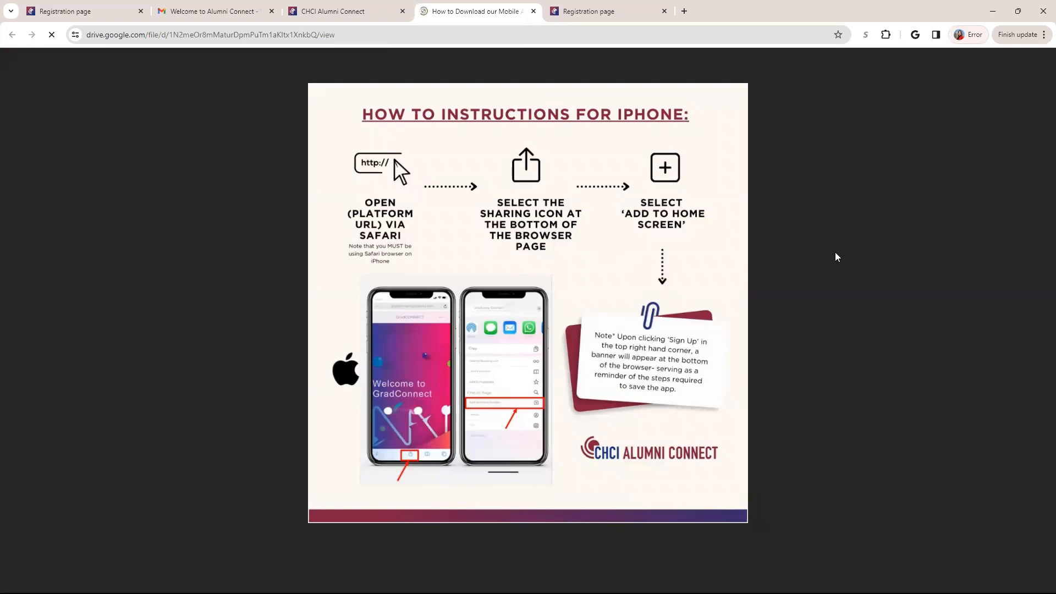
scroll(528, 331, down, 5)
scroll(528, 330, down, 5)
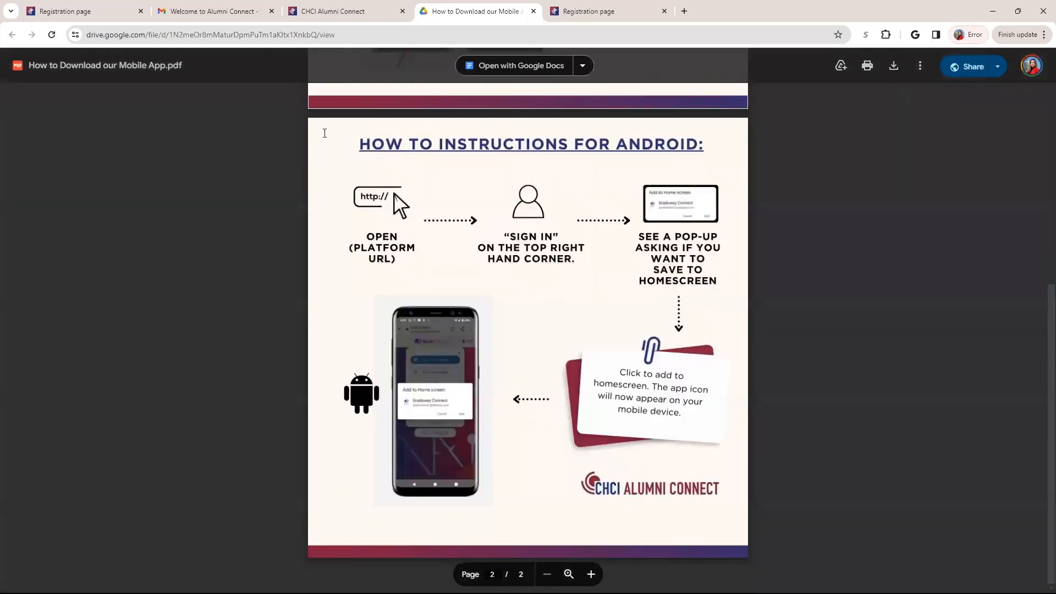
Step: Return from the Drive instructions PDF to the alumni feed tab
click(338, 11)
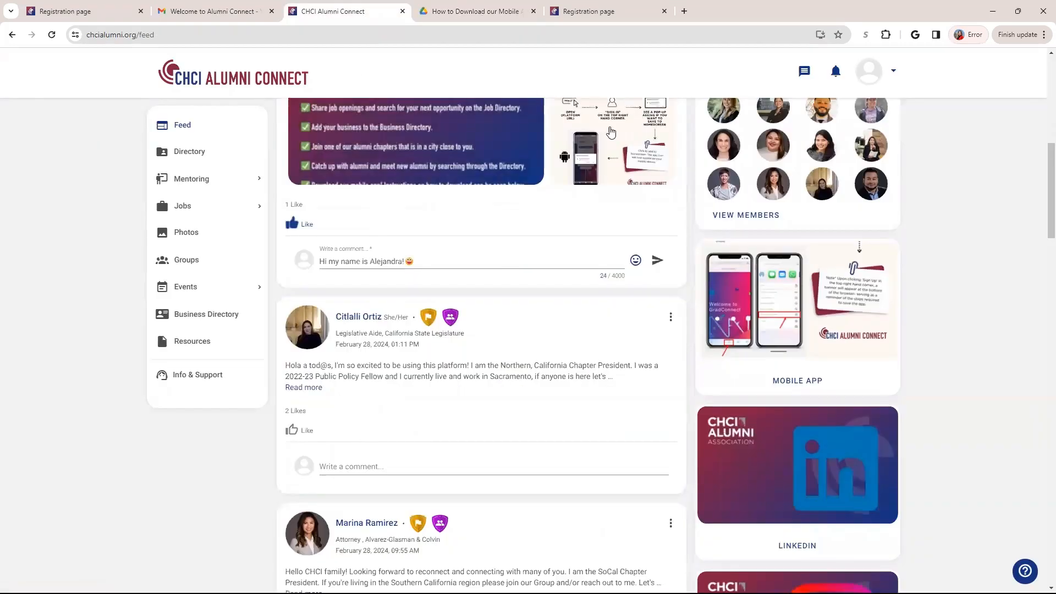
scroll(740, 284, down, 1)
scroll(743, 256, down, 1)
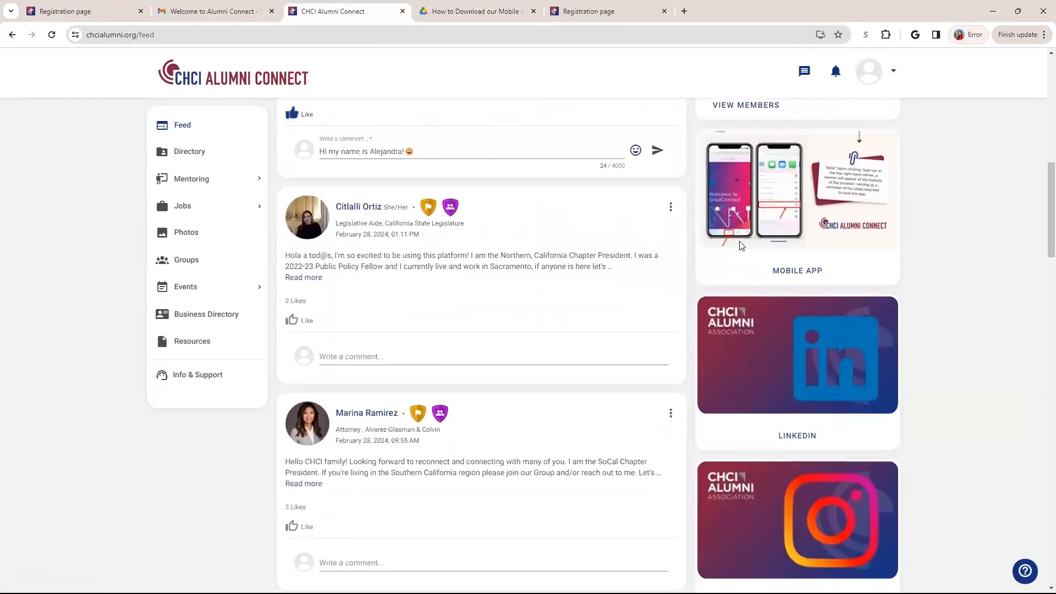
scroll(778, 310, down, 2)
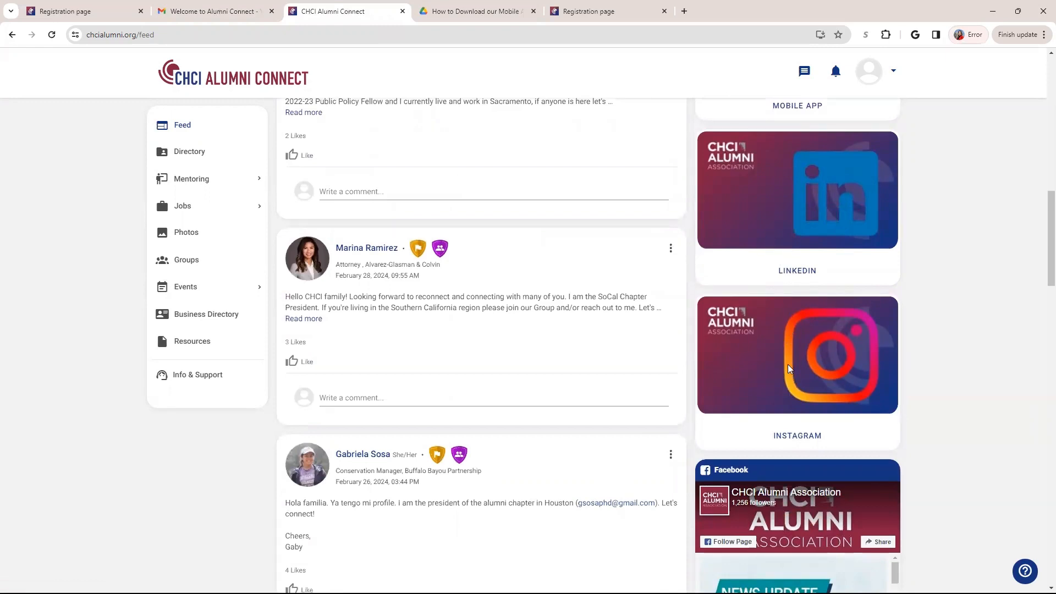
scroll(789, 367, down, 2)
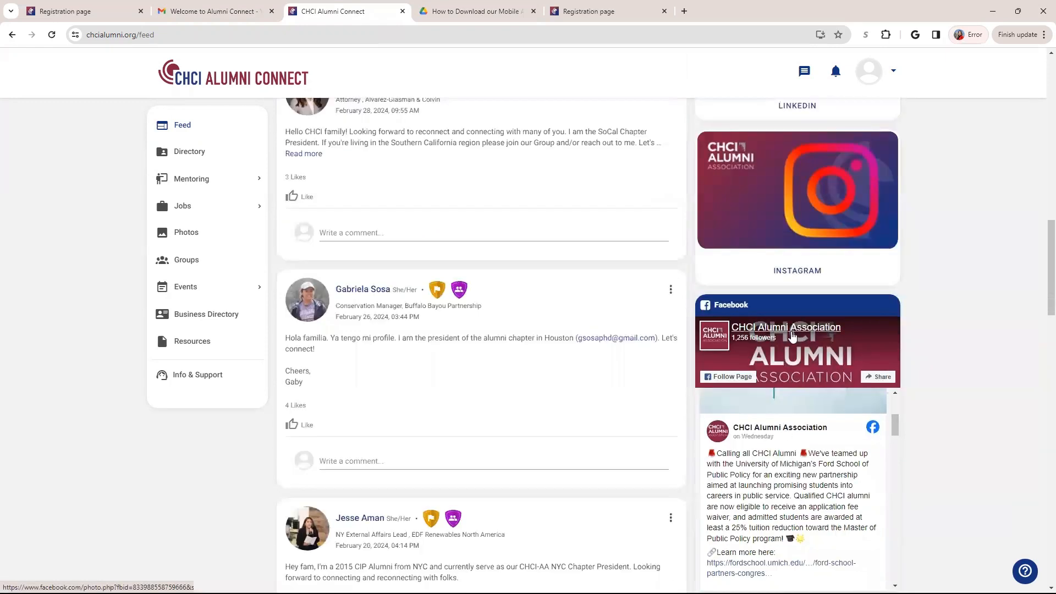
scroll(792, 336, up, 2)
scroll(793, 306, up, 1)
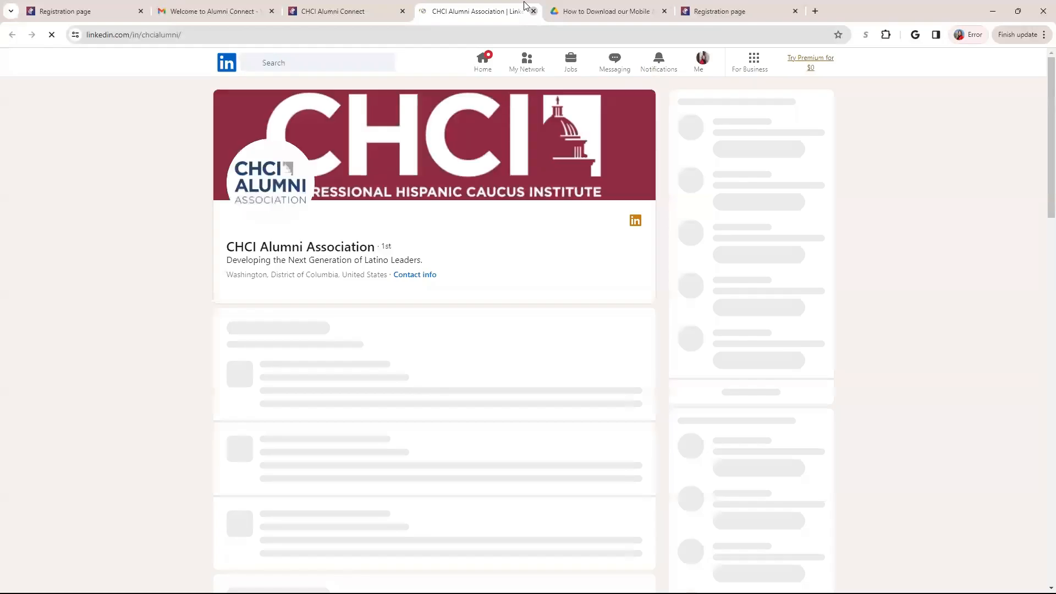
Step: Close the LinkedIn page and return to the alumni feed
click(532, 11)
scroll(684, 370, down, 2)
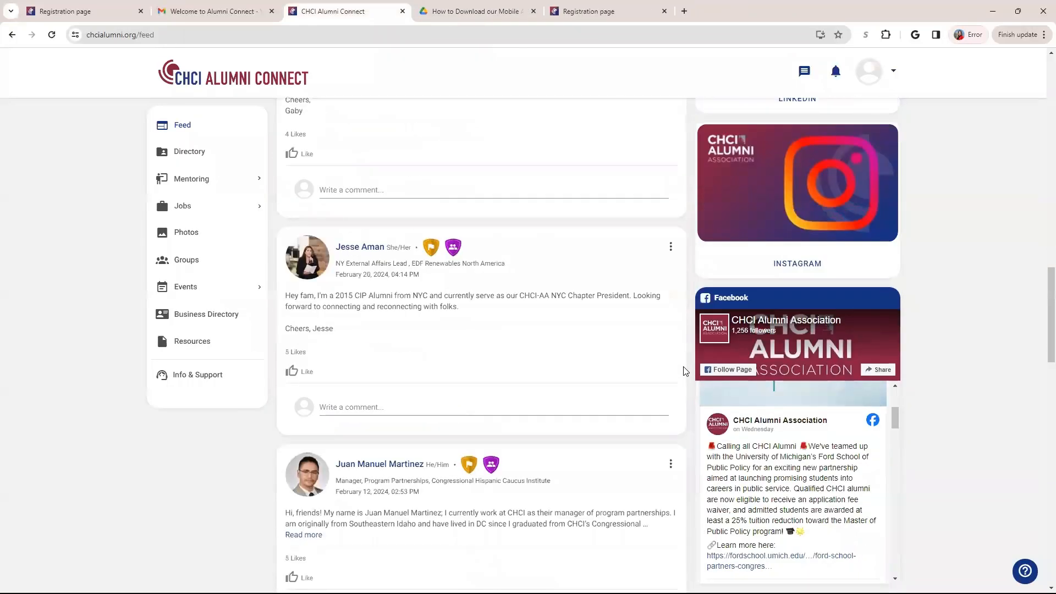
scroll(685, 371, down, 2)
scroll(726, 413, down, 1)
scroll(683, 330, up, 4)
scroll(743, 248, up, 5)
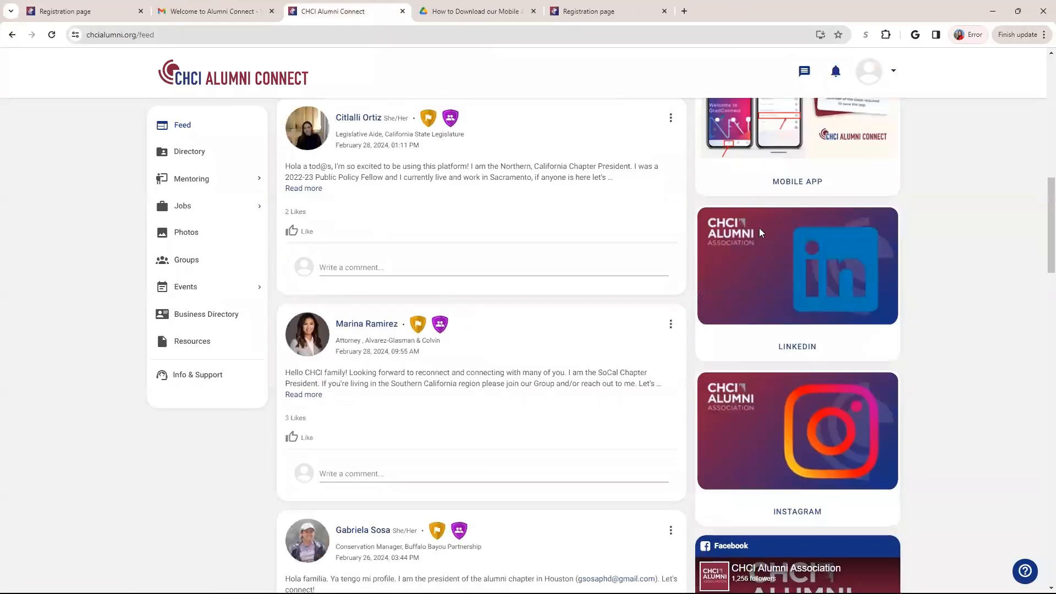
scroll(761, 233, up, 5)
scroll(577, 248, up, 4)
scroll(412, 248, up, 2)
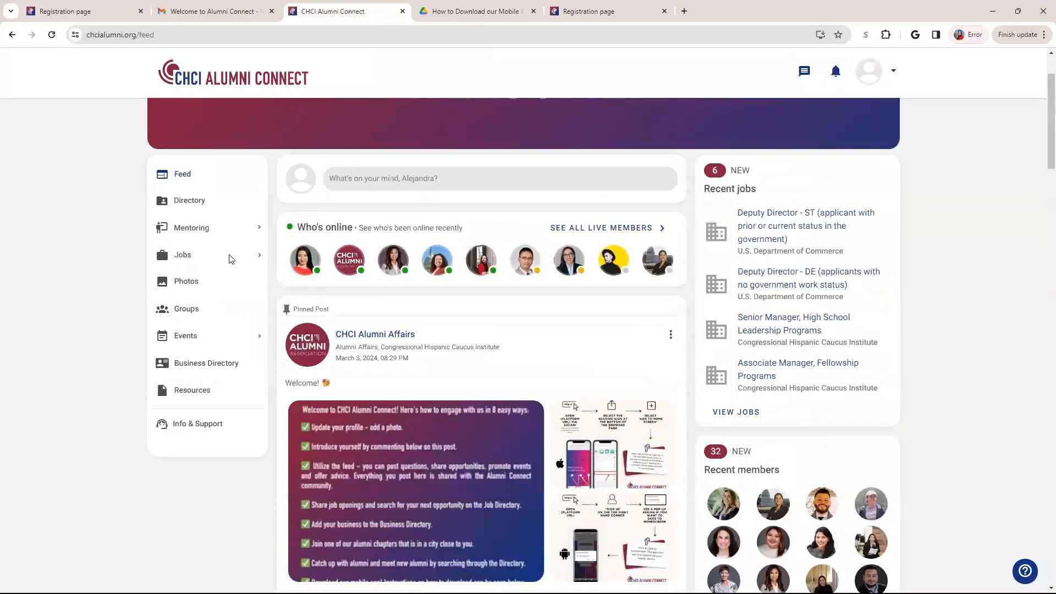
scroll(230, 258, up, 2)
Step: Browse the member directory's My Location, My Industry, Mentors and Who's Missing views
click(179, 298)
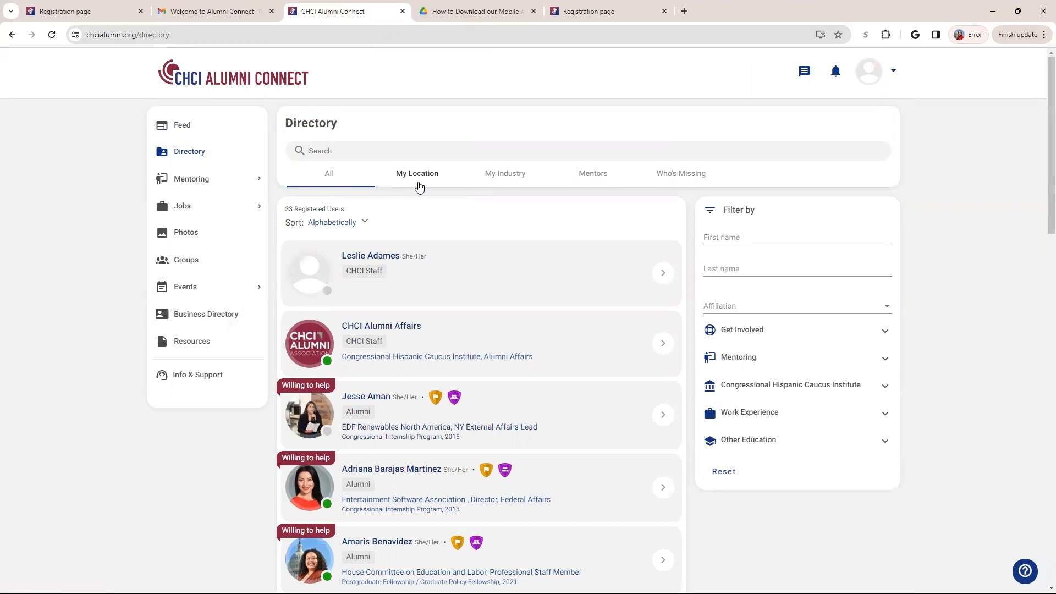
click(416, 174)
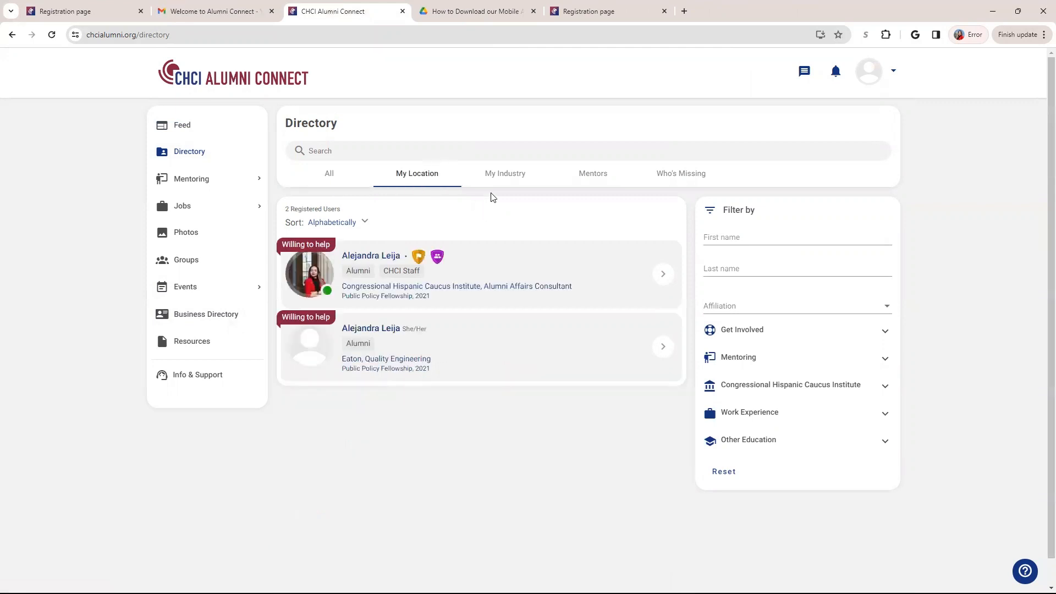
click(505, 173)
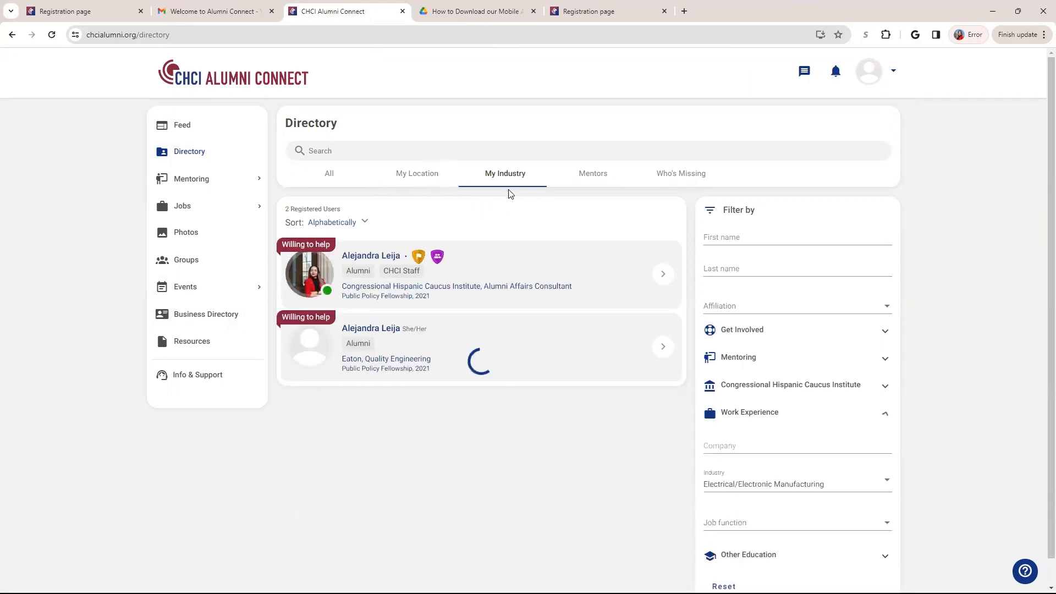
click(593, 173)
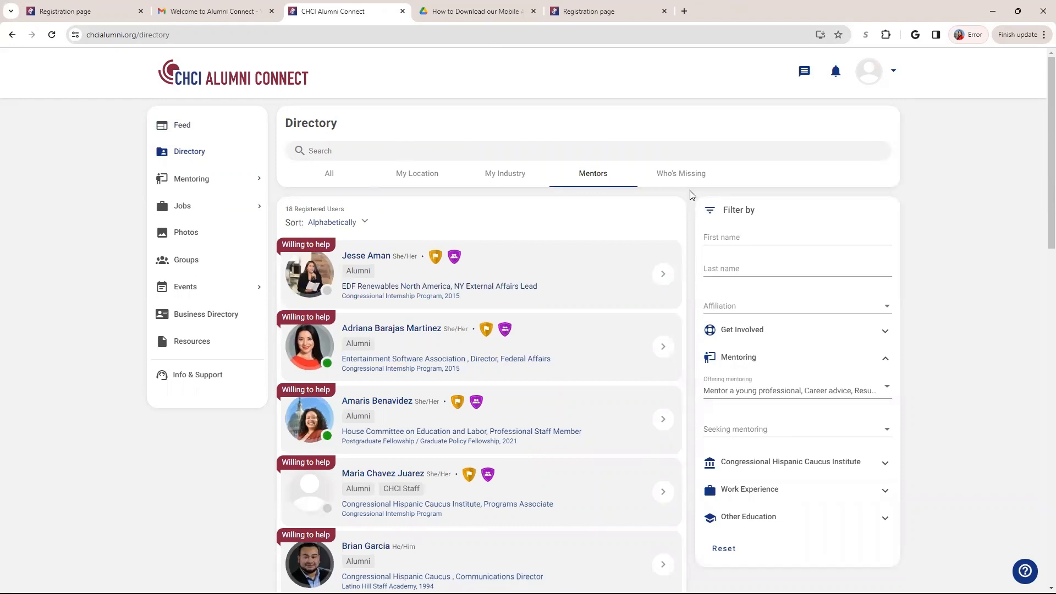
click(682, 174)
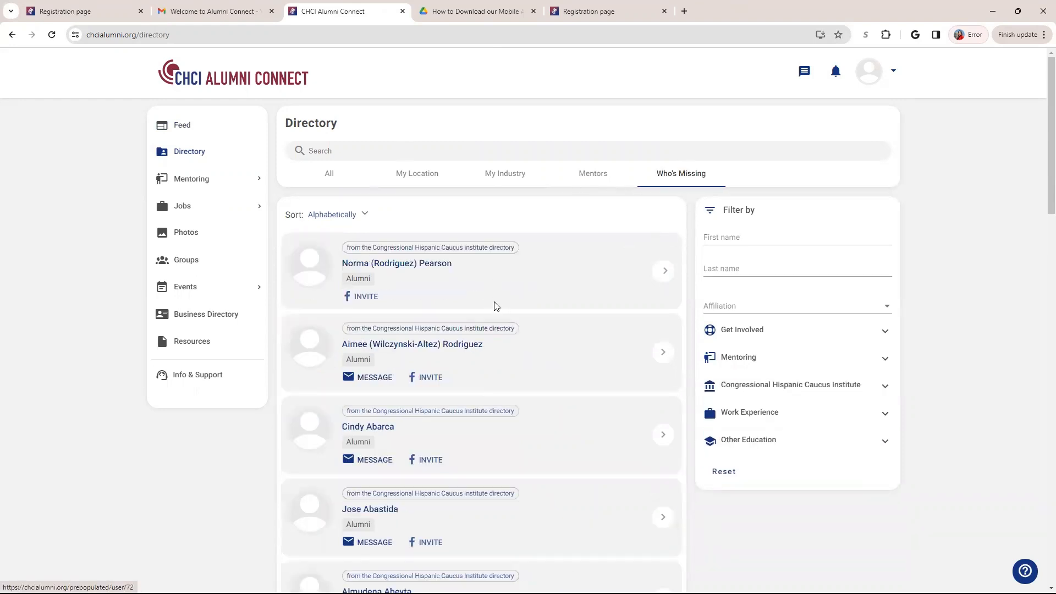
scroll(495, 306, down, 1)
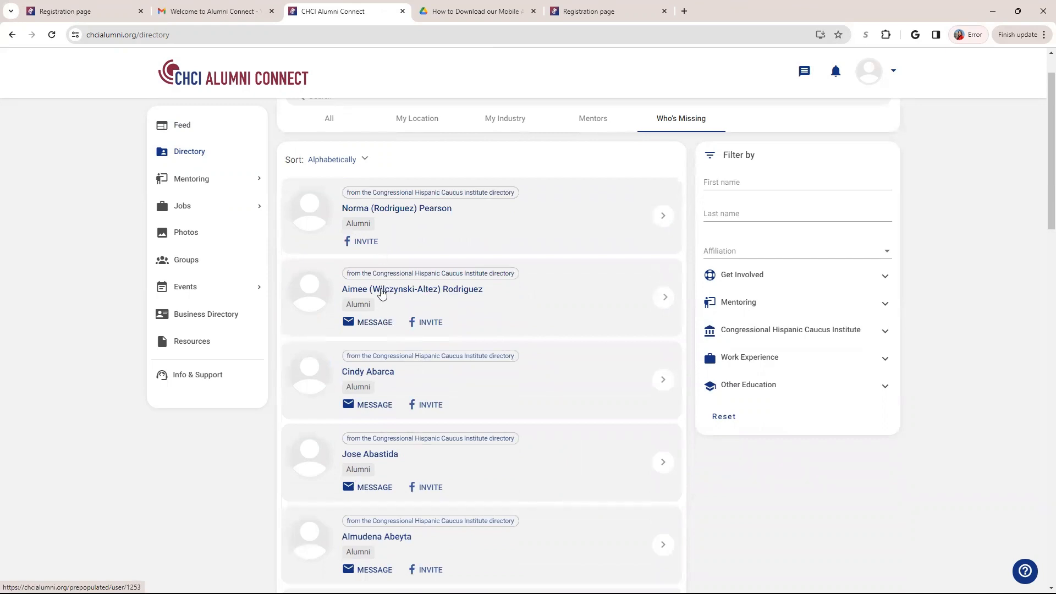
scroll(381, 295, up, 1)
Step: Return to the full member list and peek at the first-name and affiliation filters
click(330, 175)
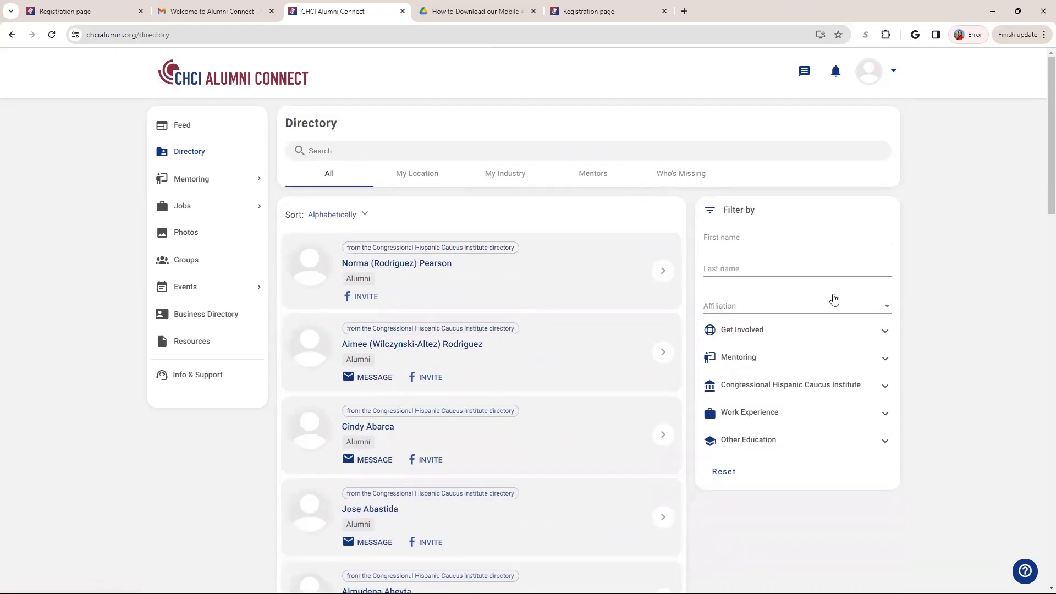
click(737, 240)
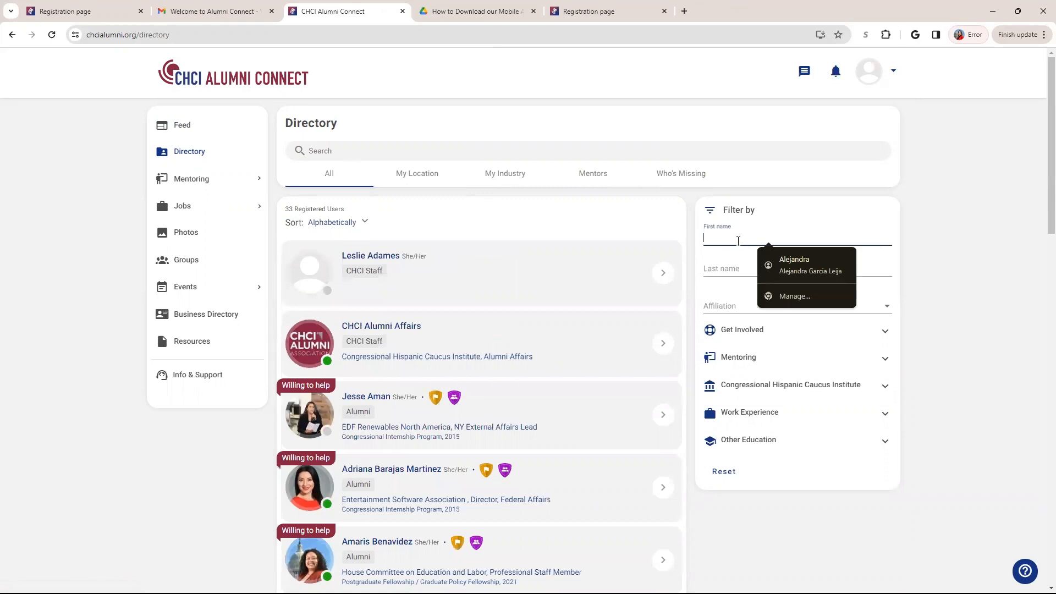
click(912, 237)
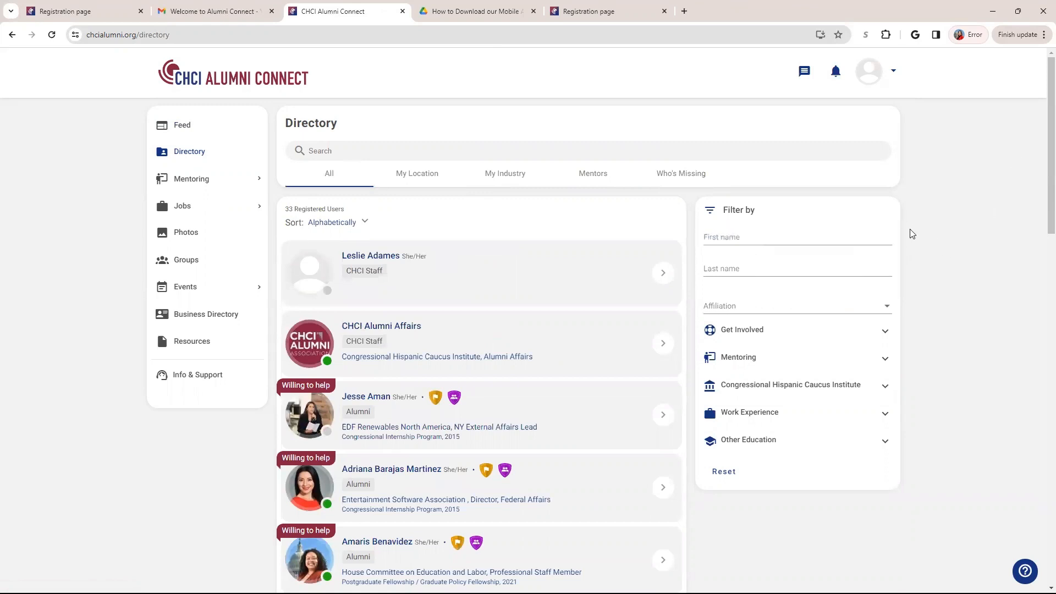
click(753, 306)
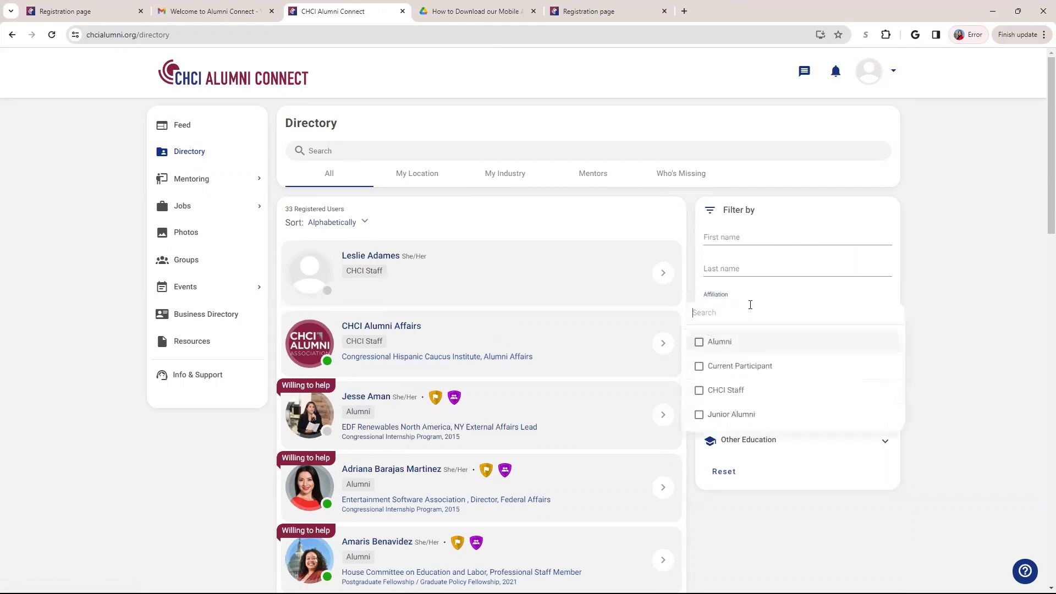
click(1019, 334)
Step: Expand the Get Involved, Mentoring, CHCI Institute, Work Experience and Other Education filters
click(762, 332)
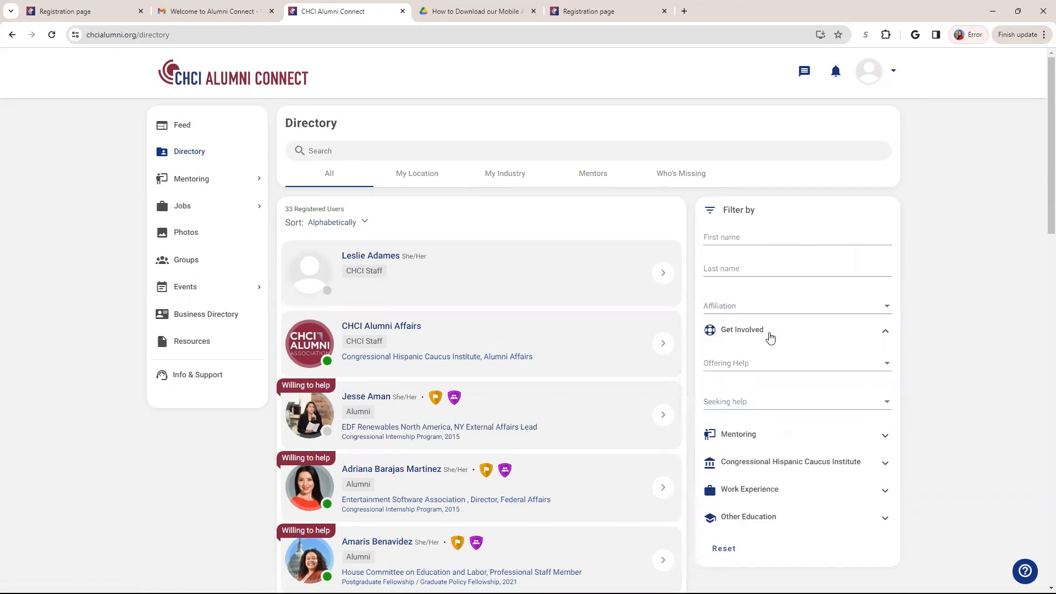
scroll(772, 327, down, 1)
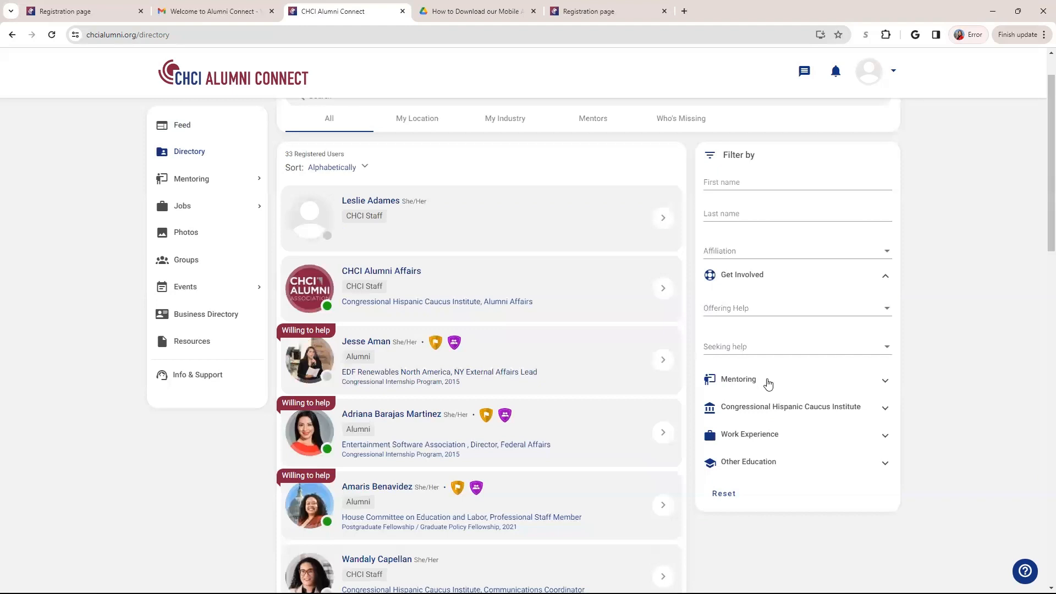
click(768, 382)
scroll(767, 381, down, 2)
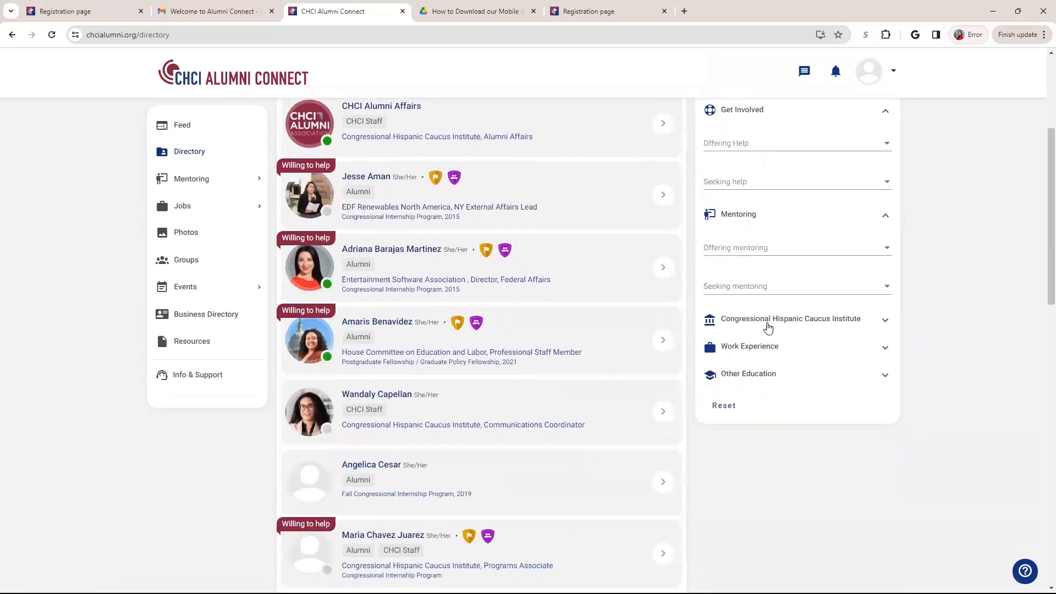
click(767, 322)
click(771, 356)
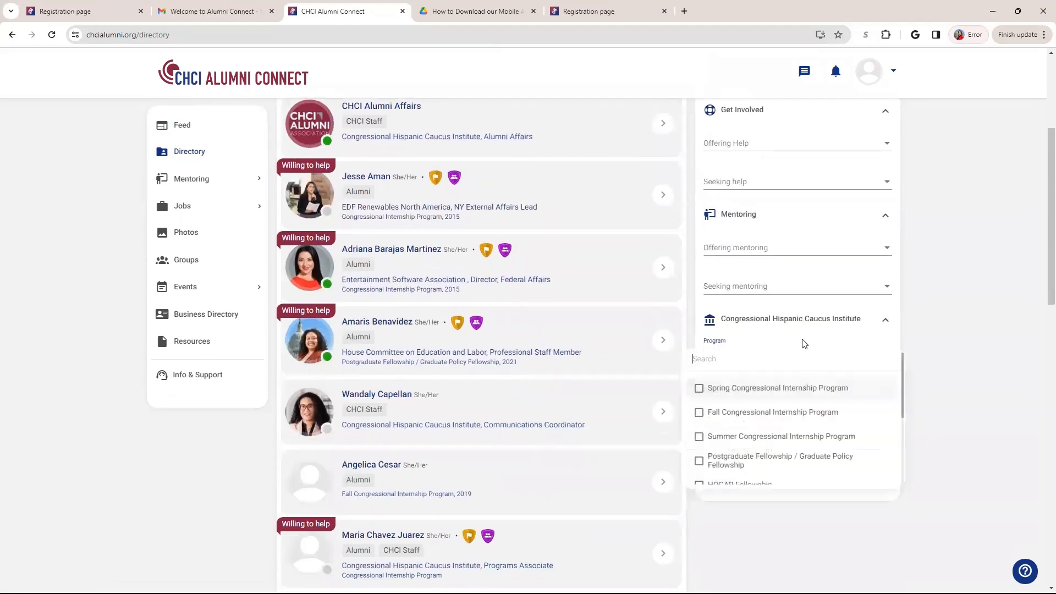
click(972, 364)
scroll(817, 408, down, 1)
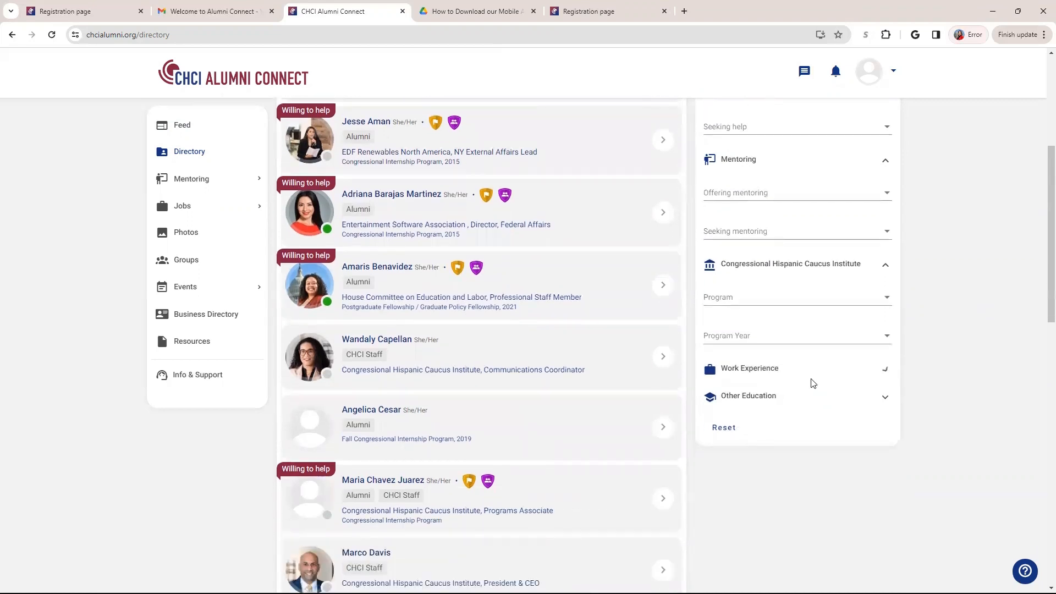
click(812, 369)
scroll(773, 449, down, 1)
click(784, 462)
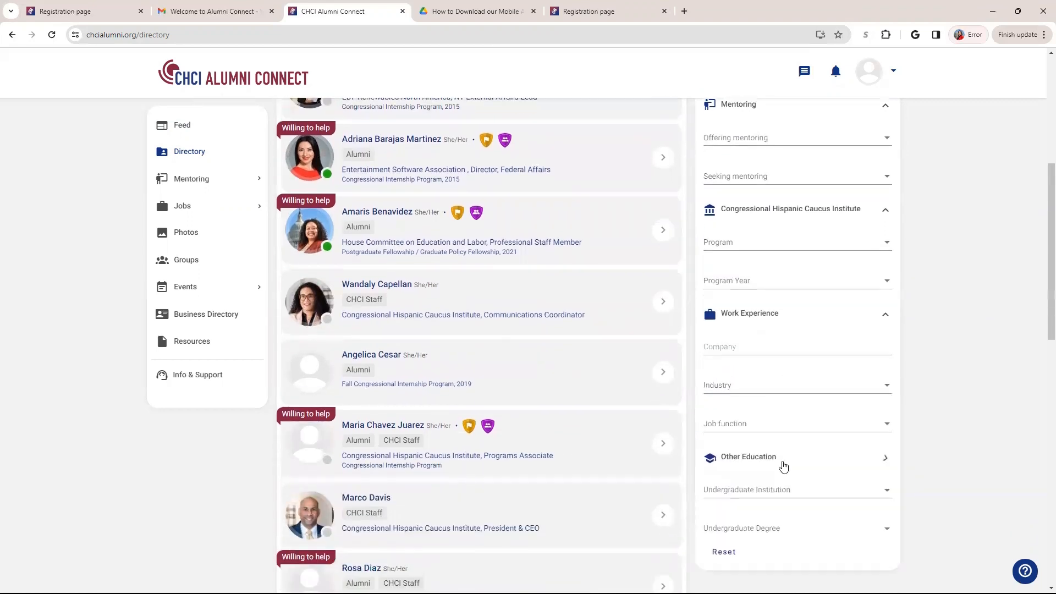
scroll(786, 452, down, 3)
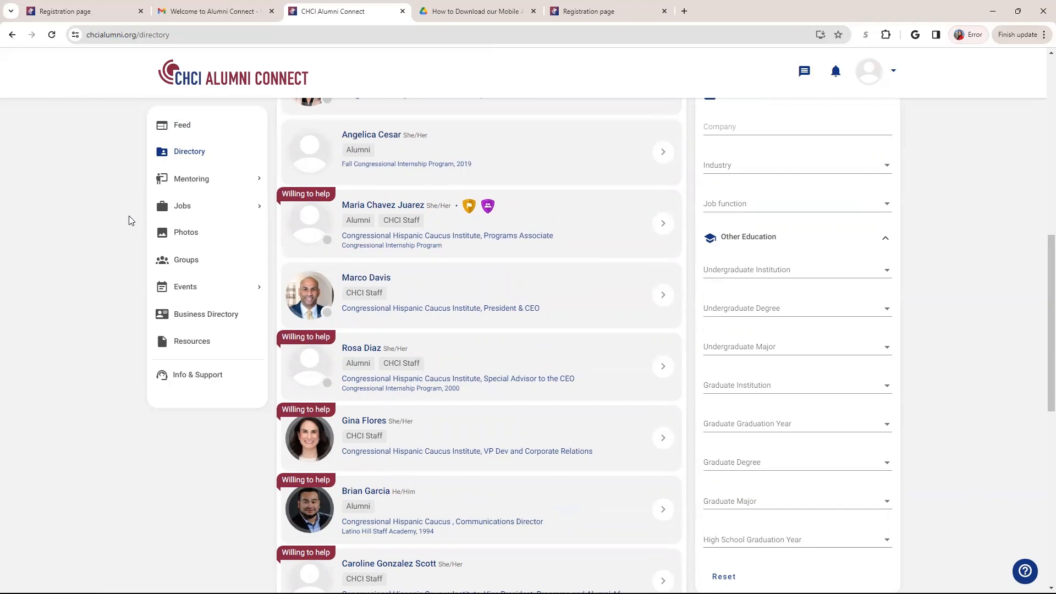
scroll(629, 353, up, 1)
scroll(581, 330, up, 1)
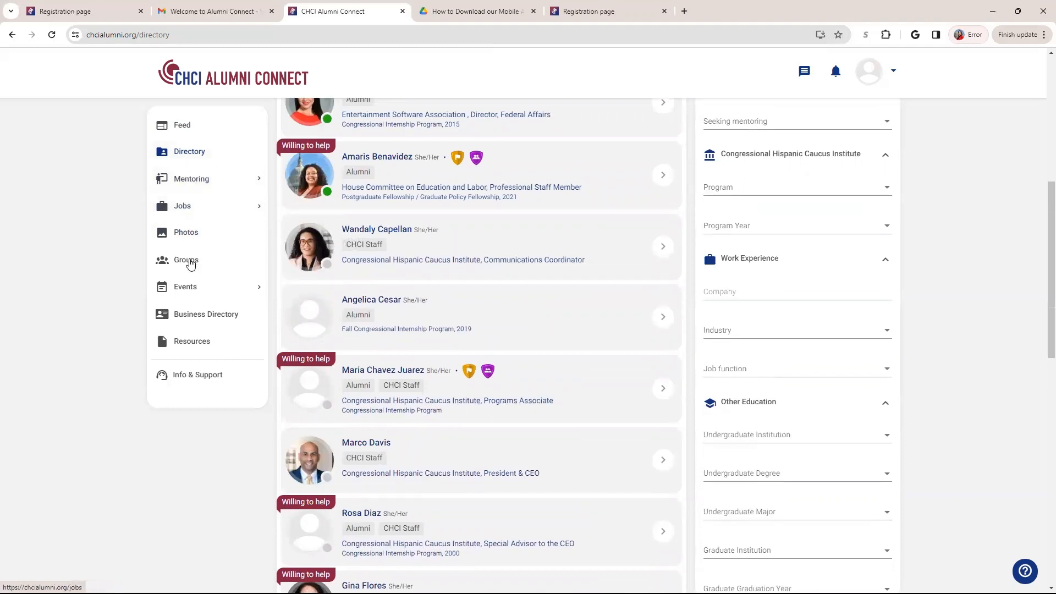
click(191, 178)
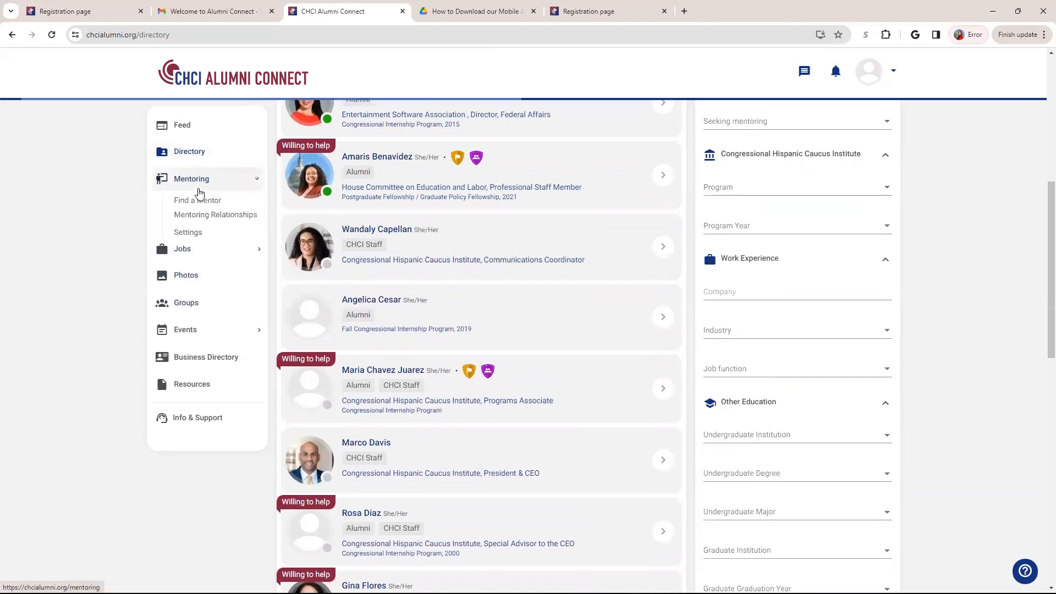
scroll(214, 273, down, 5)
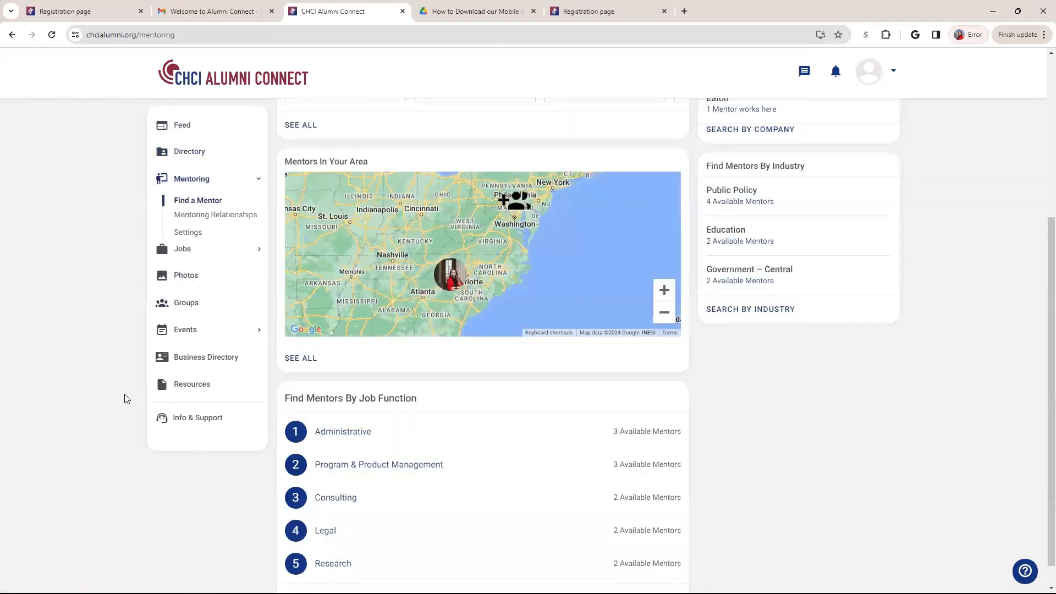
scroll(635, 275, up, 3)
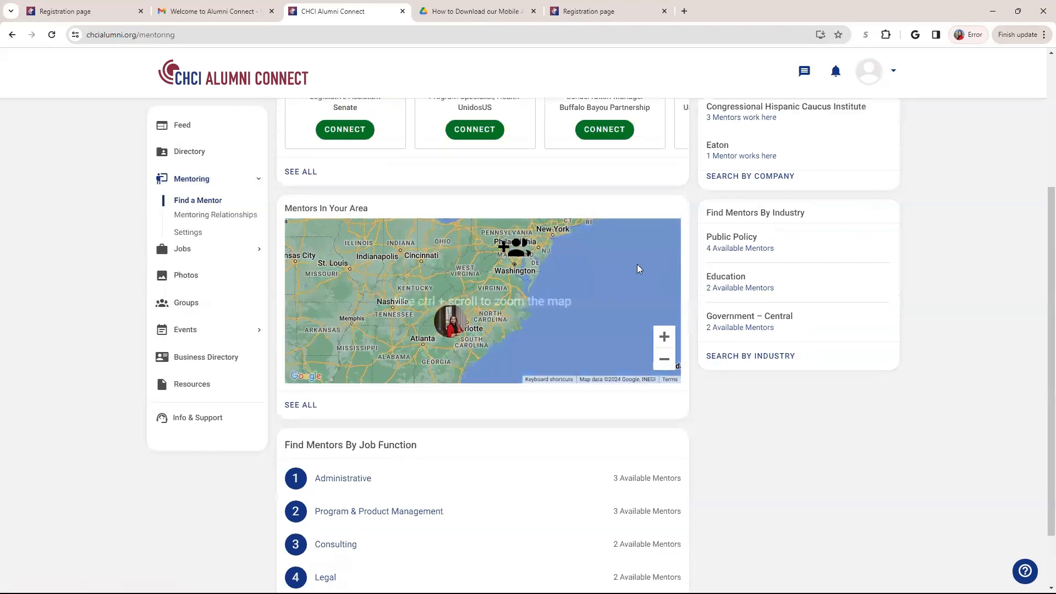
scroll(635, 274, up, 3)
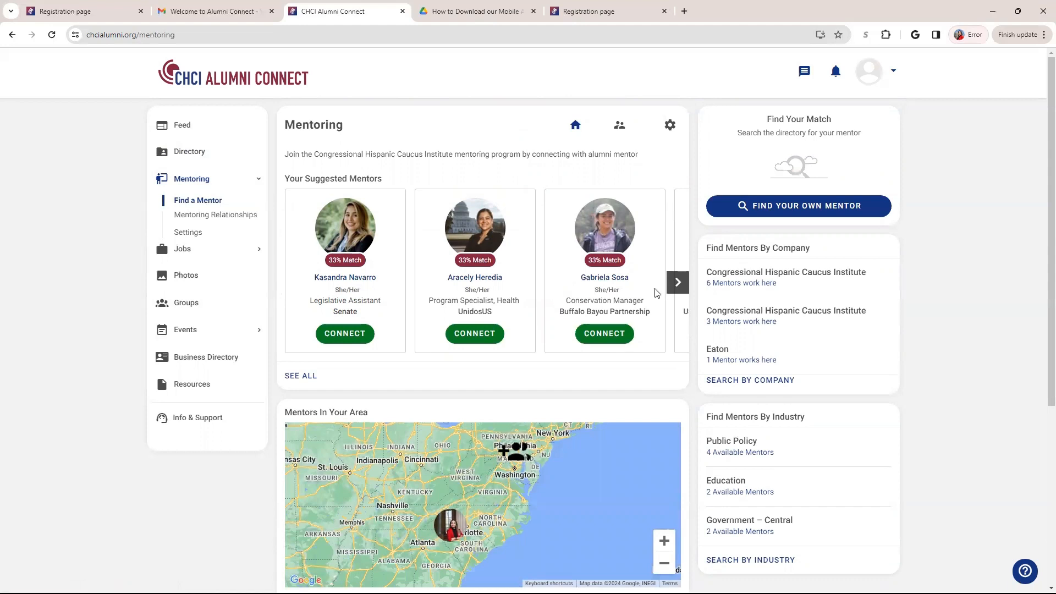
click(678, 283)
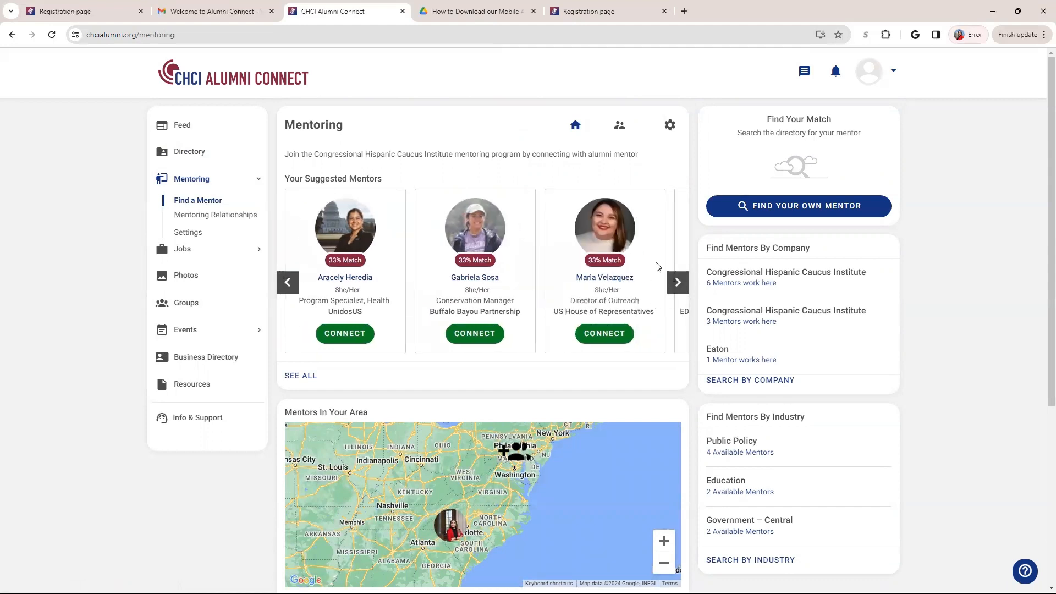
scroll(519, 280, down, 2)
scroll(520, 281, down, 1)
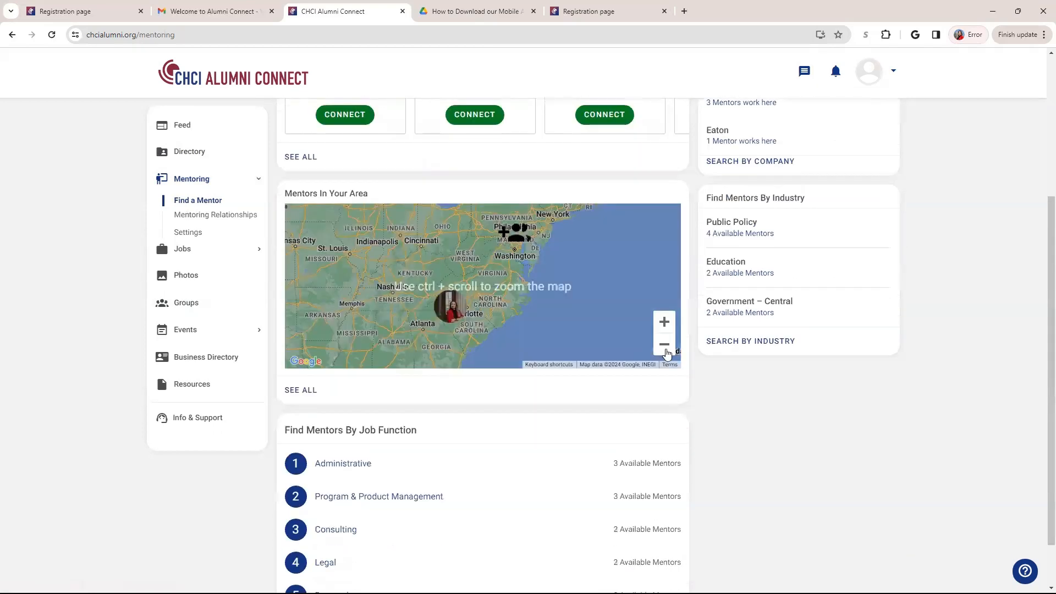
scroll(491, 297, down, 2)
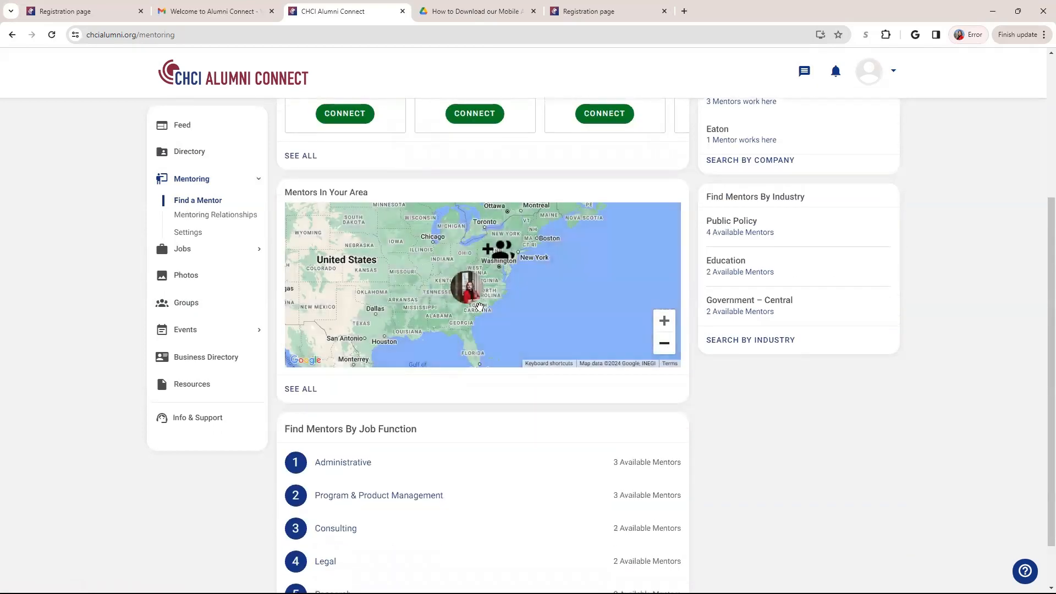
scroll(540, 429, down, 1)
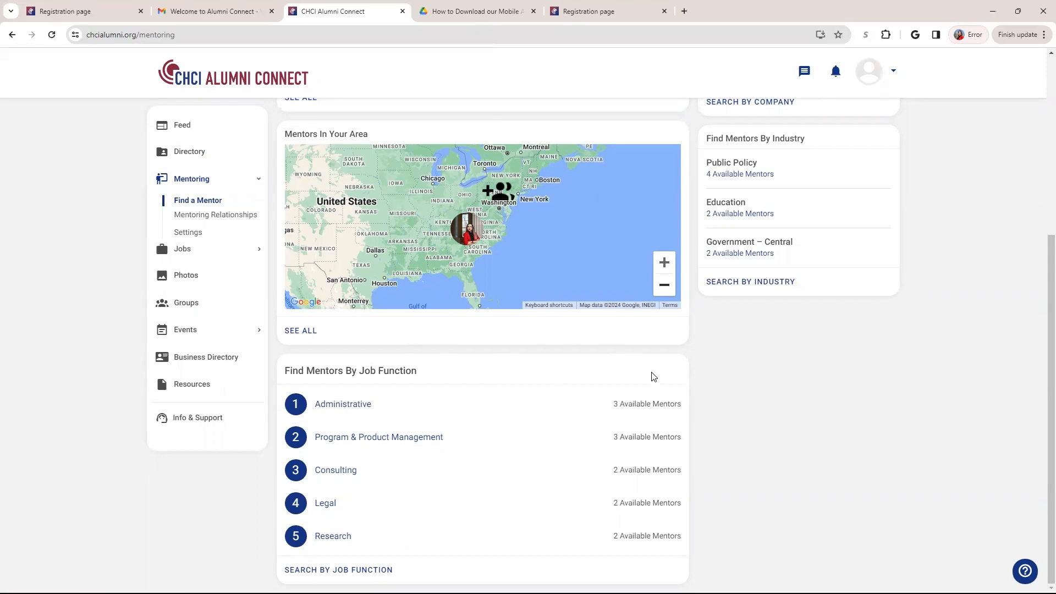
scroll(767, 426, up, 5)
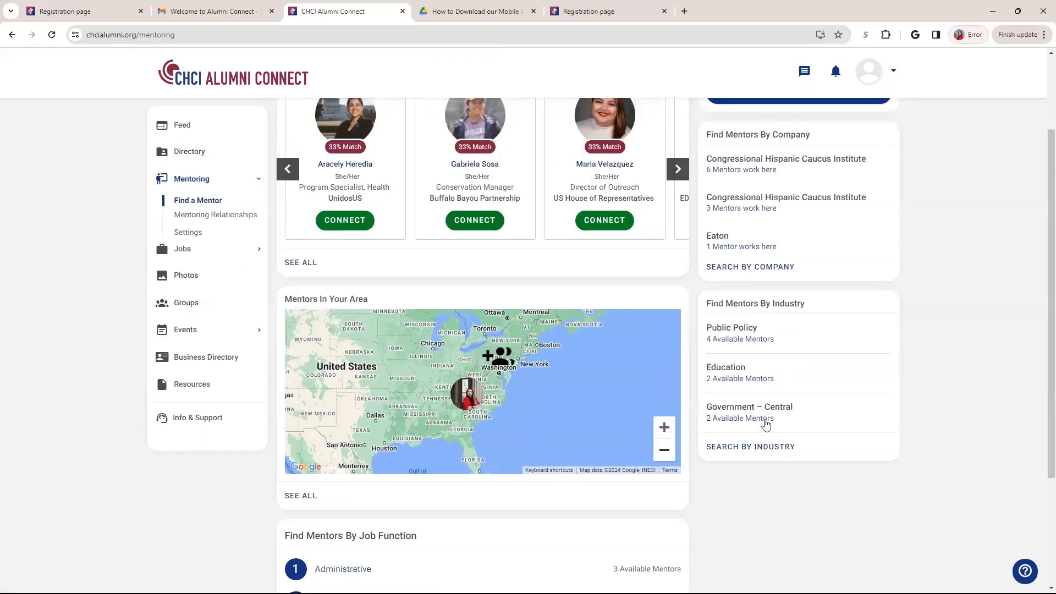
scroll(768, 425, up, 5)
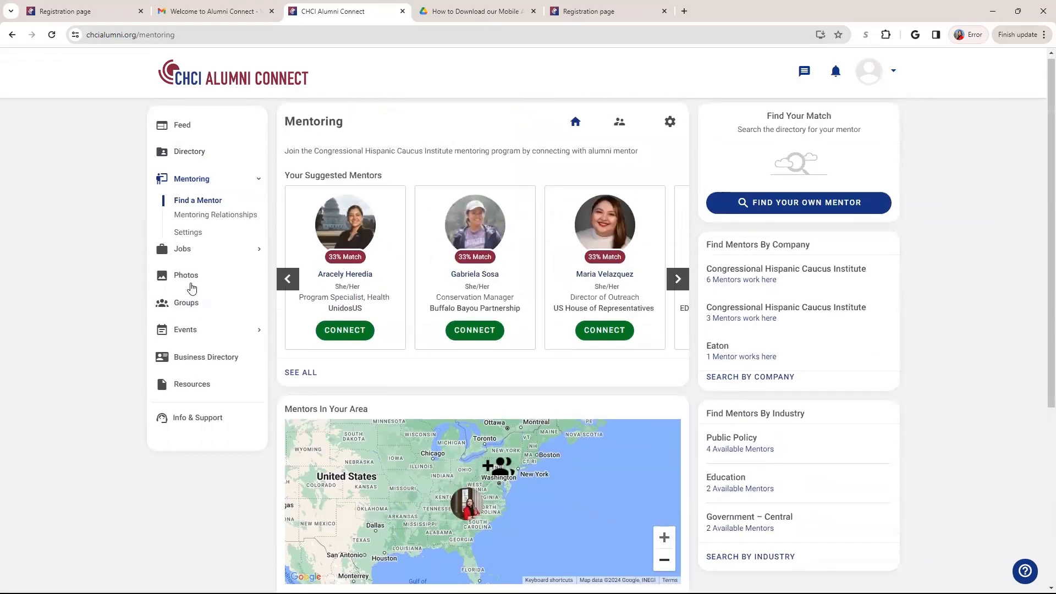
Step: View the Deputy Director - ST posting on the Jobs board, then return to the board
click(183, 249)
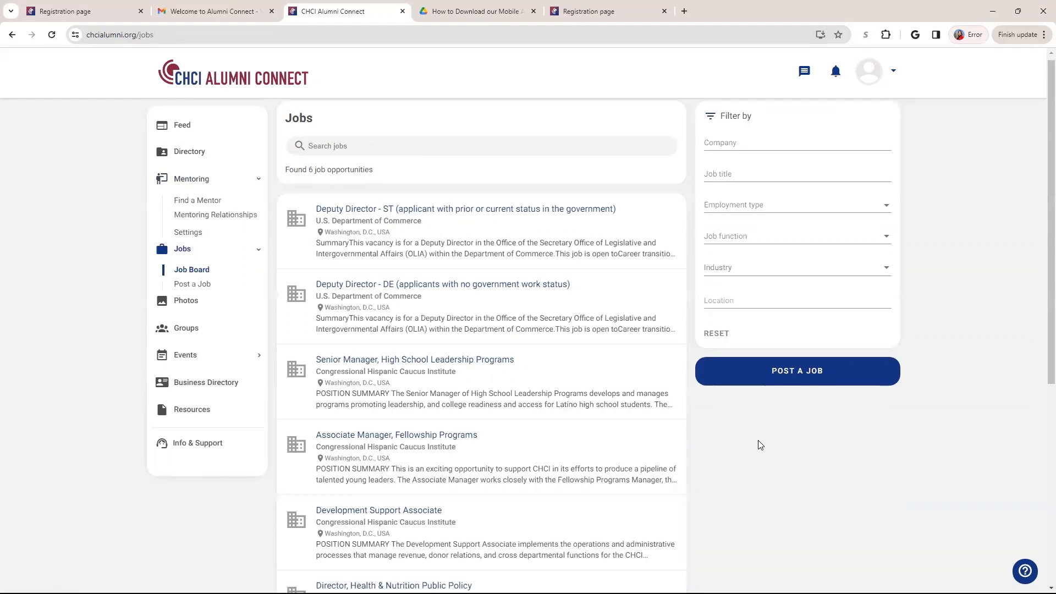
scroll(759, 413, down, 1)
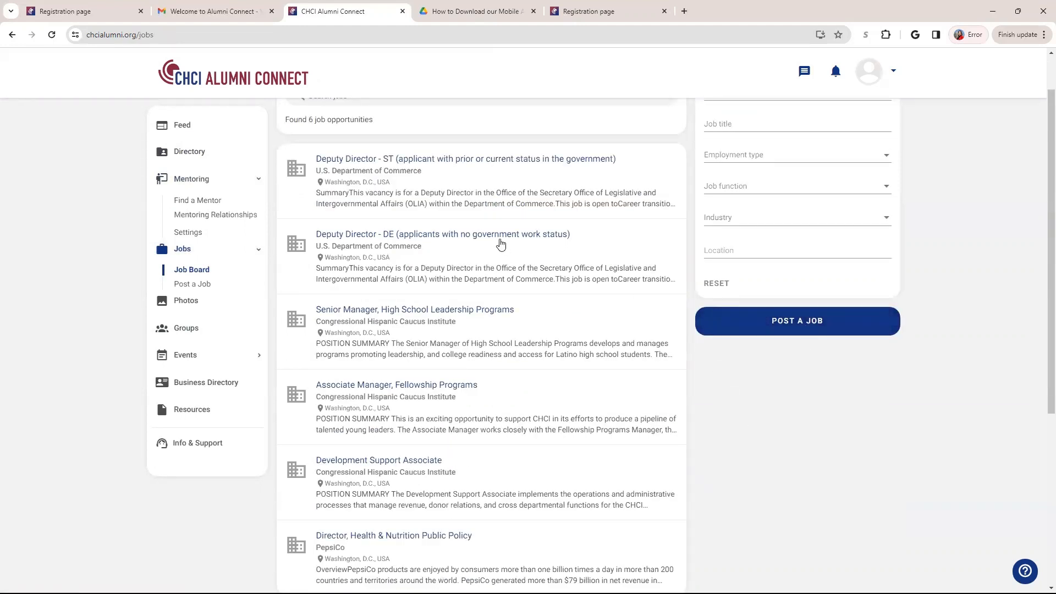
click(515, 160)
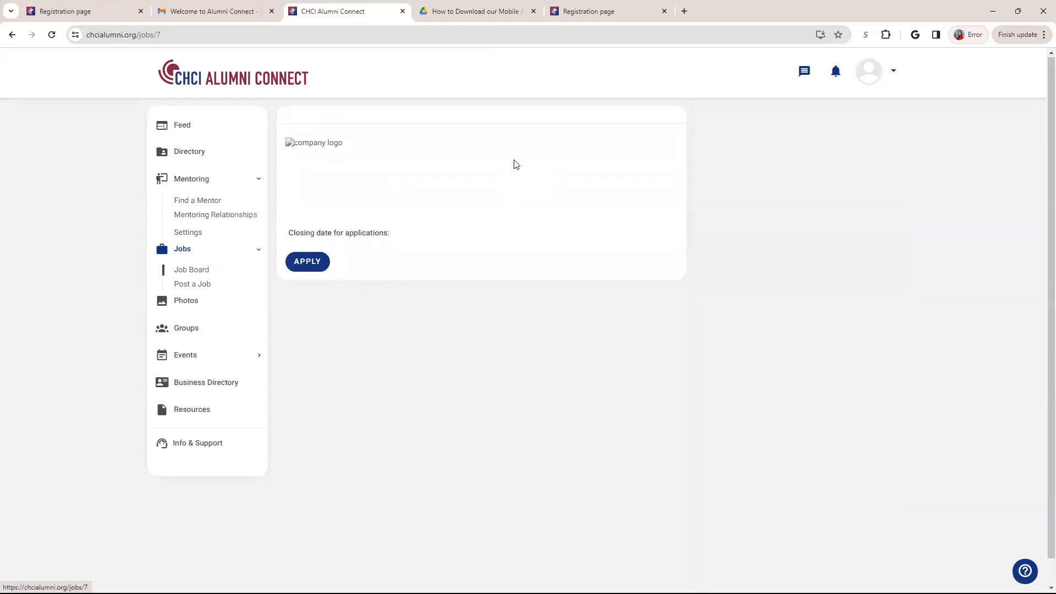
scroll(475, 274, down, 2)
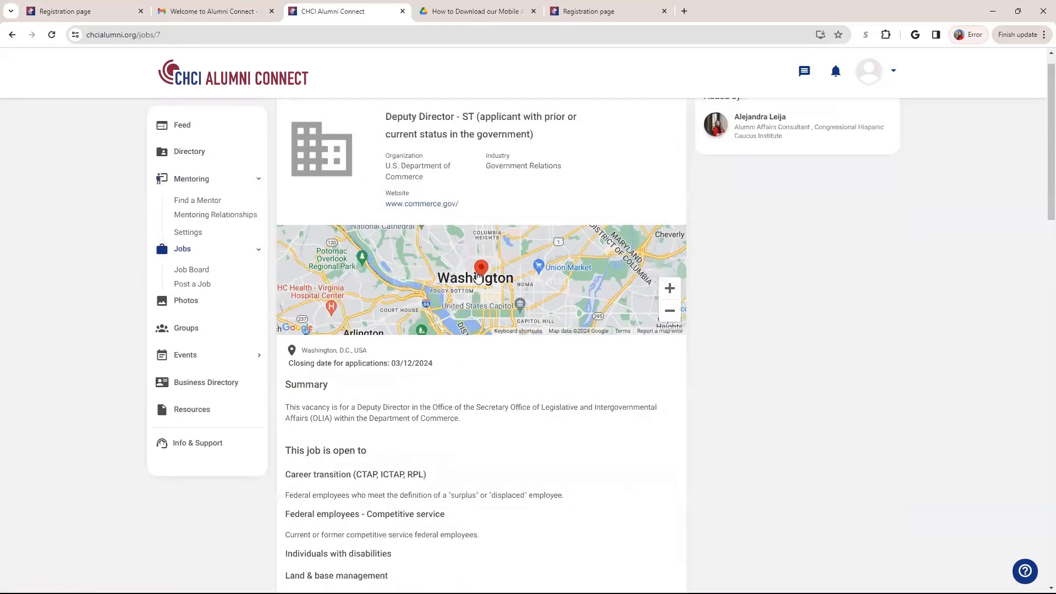
scroll(475, 274, down, 2)
scroll(475, 274, down, 2)
scroll(475, 275, down, 3)
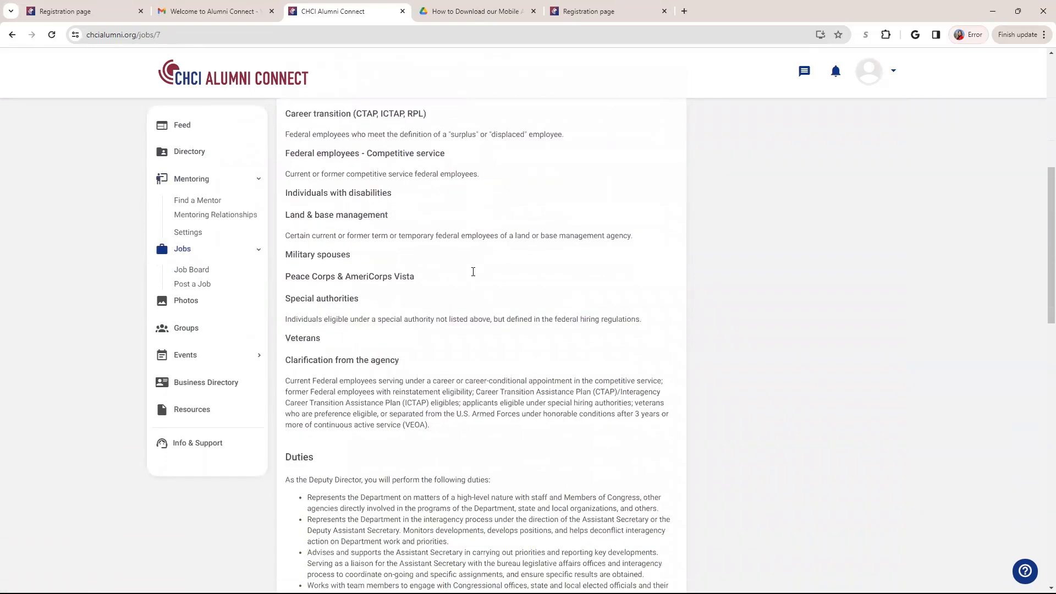
scroll(476, 274, down, 2)
scroll(475, 274, up, 3)
scroll(475, 274, up, 4)
scroll(475, 274, up, 3)
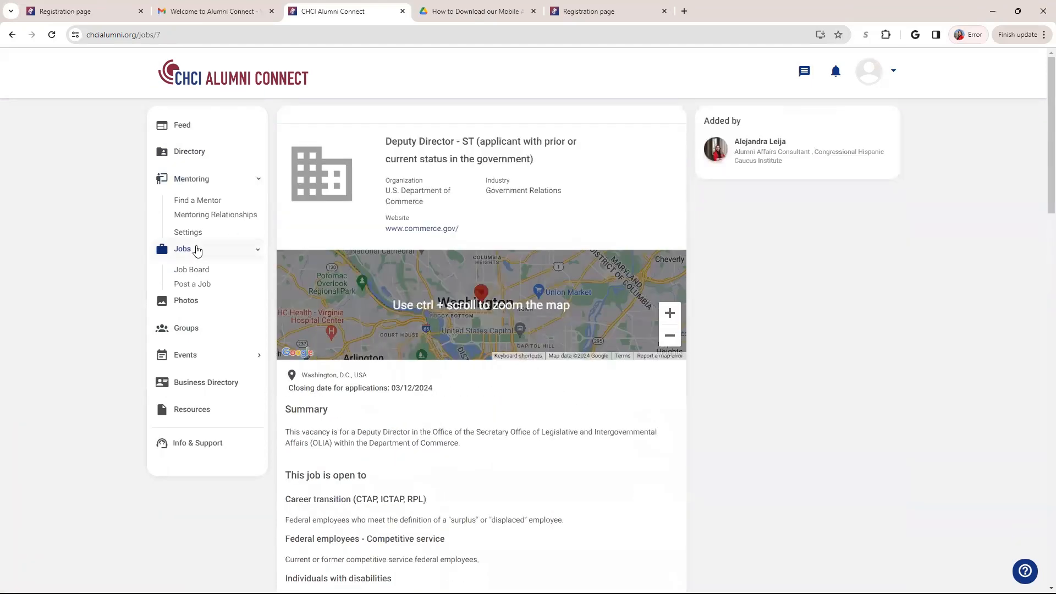
click(183, 249)
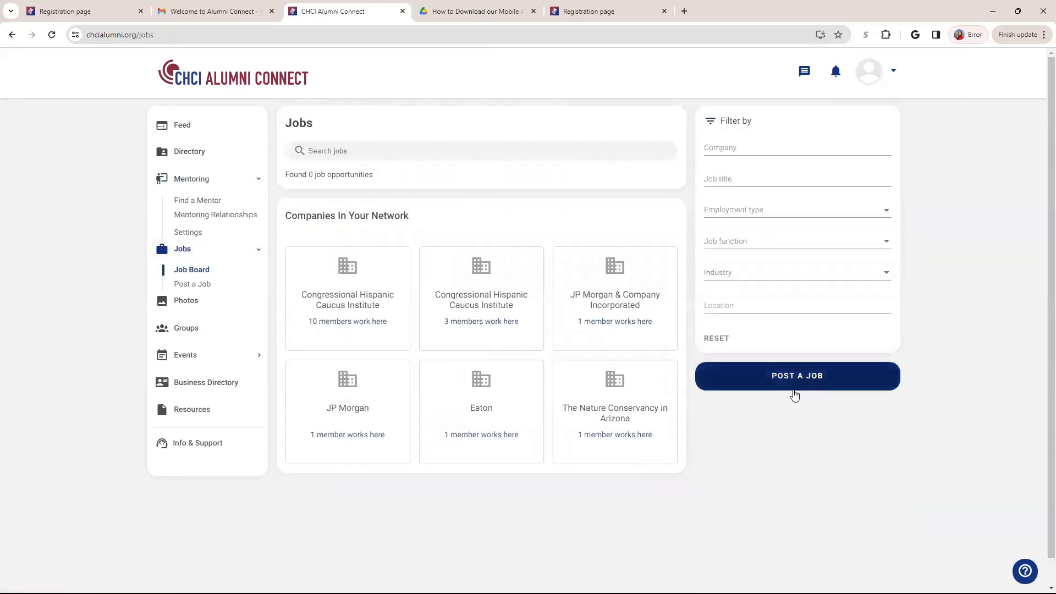
Step: Explore the Post a Job form's apply-through-site/email options and end date picker, then leave for Photos
click(776, 379)
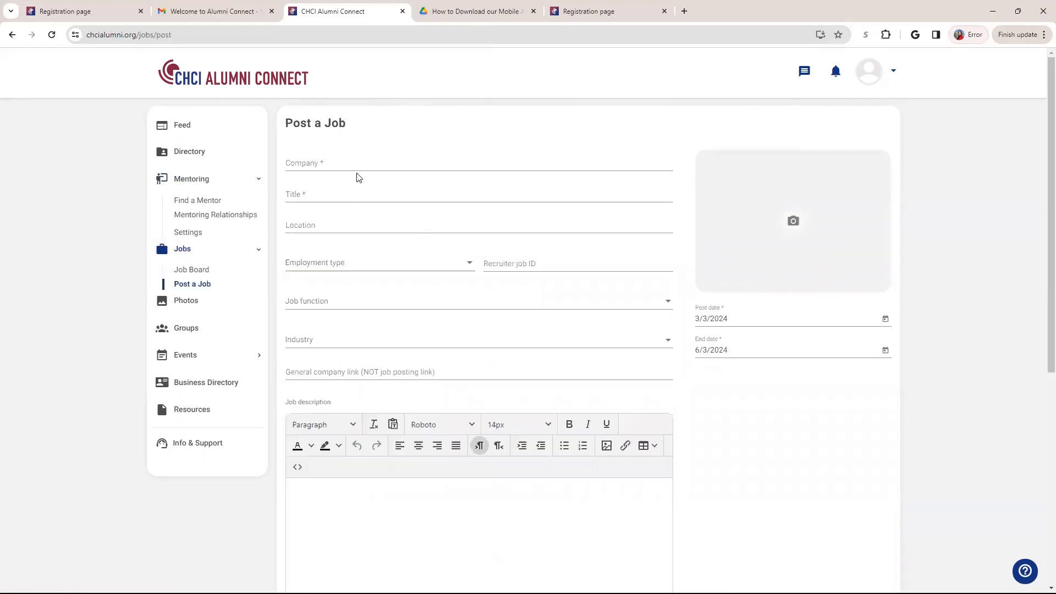
scroll(582, 436, down, 5)
scroll(561, 429, down, 5)
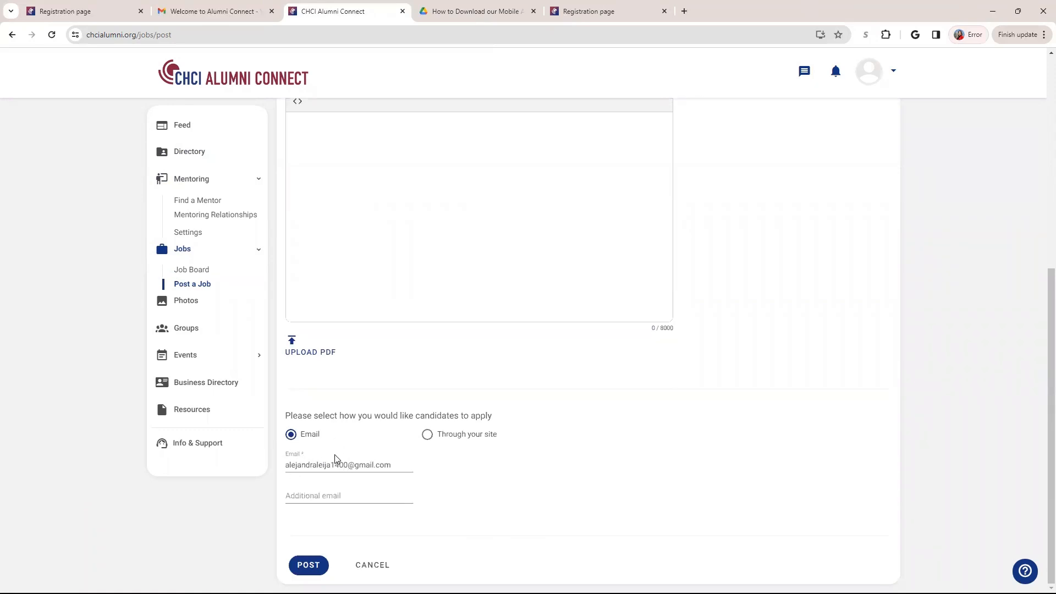
click(427, 435)
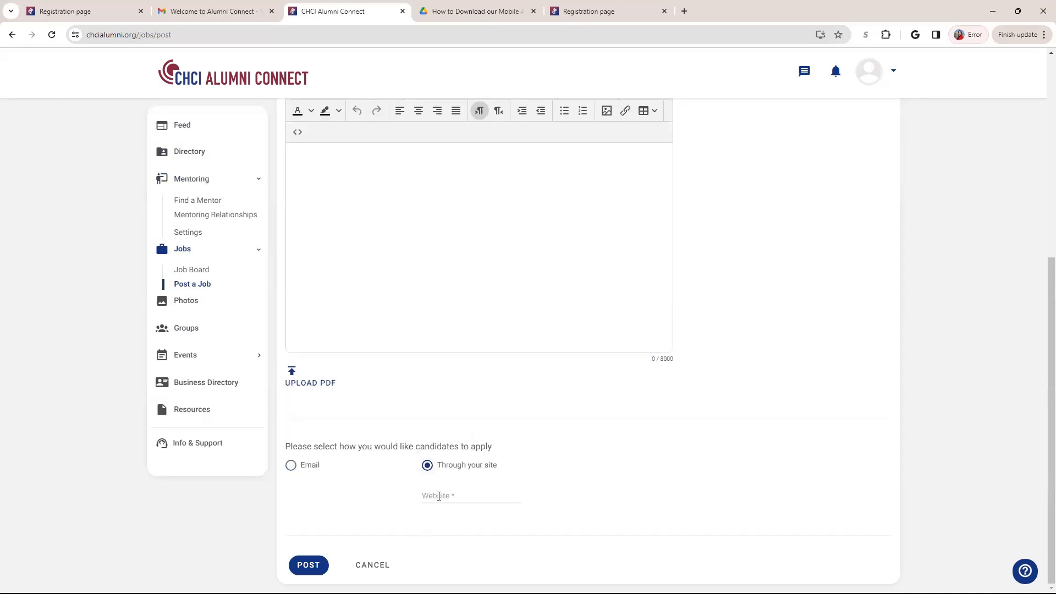
click(290, 466)
scroll(660, 372, up, 8)
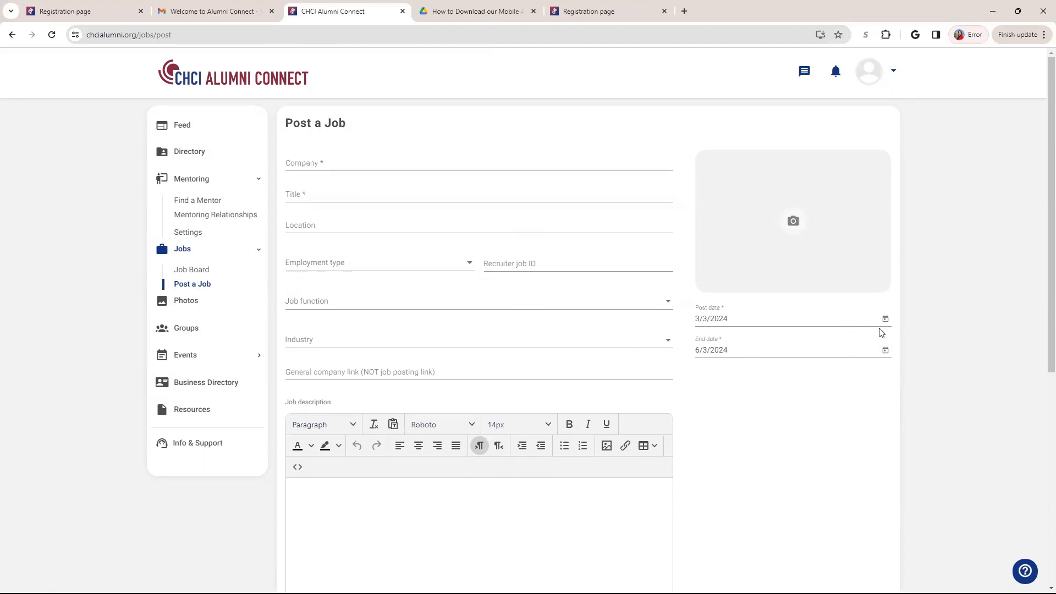
click(885, 353)
click(953, 354)
click(186, 300)
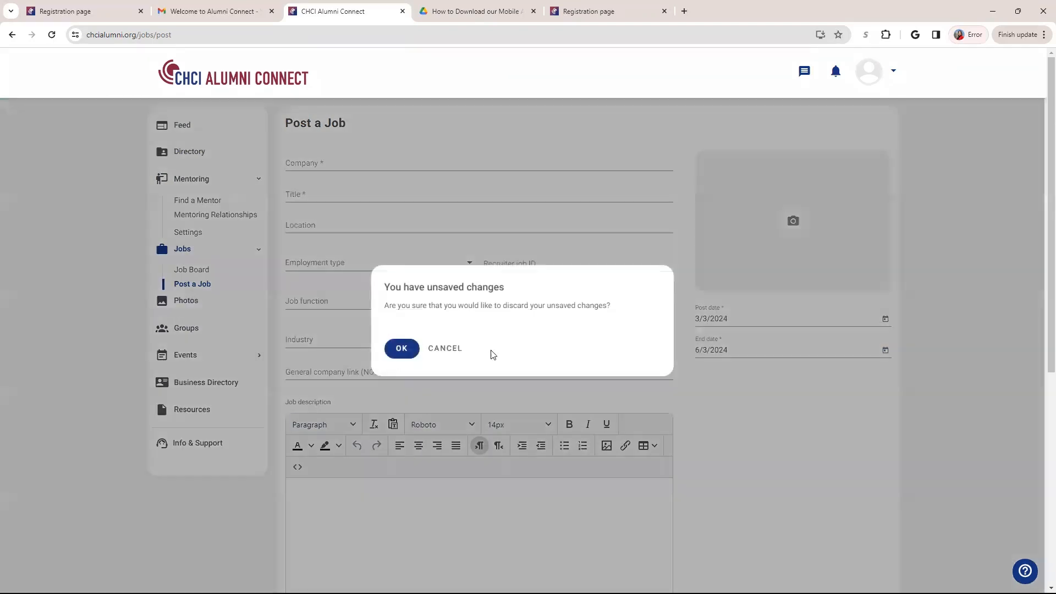
Step: Discard the job post, open the Public Policy Fellowship album and abandon a photo upload
click(402, 349)
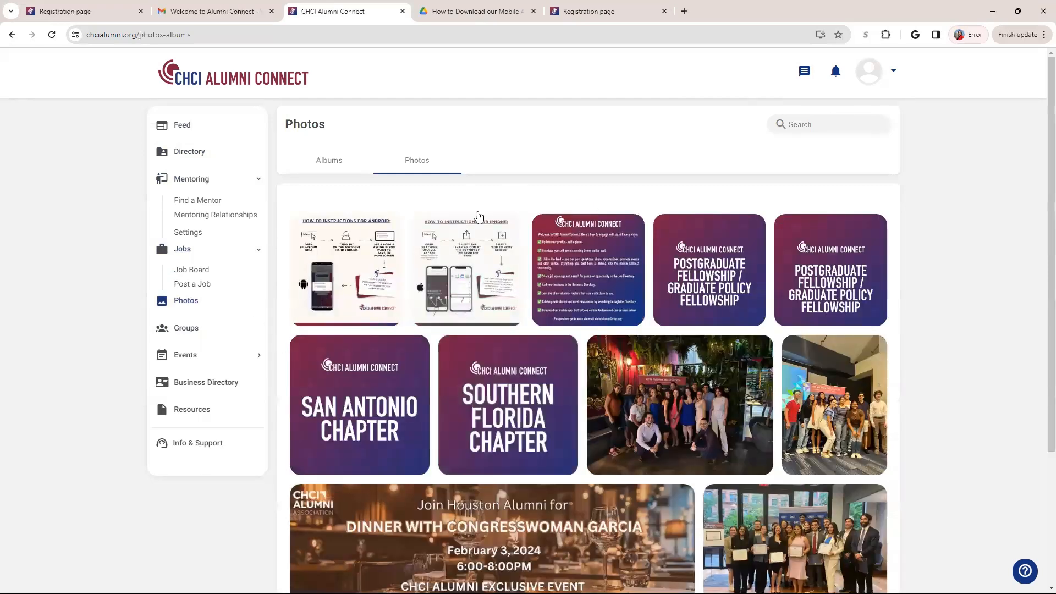
scroll(389, 248, down, 1)
scroll(347, 214, up, 1)
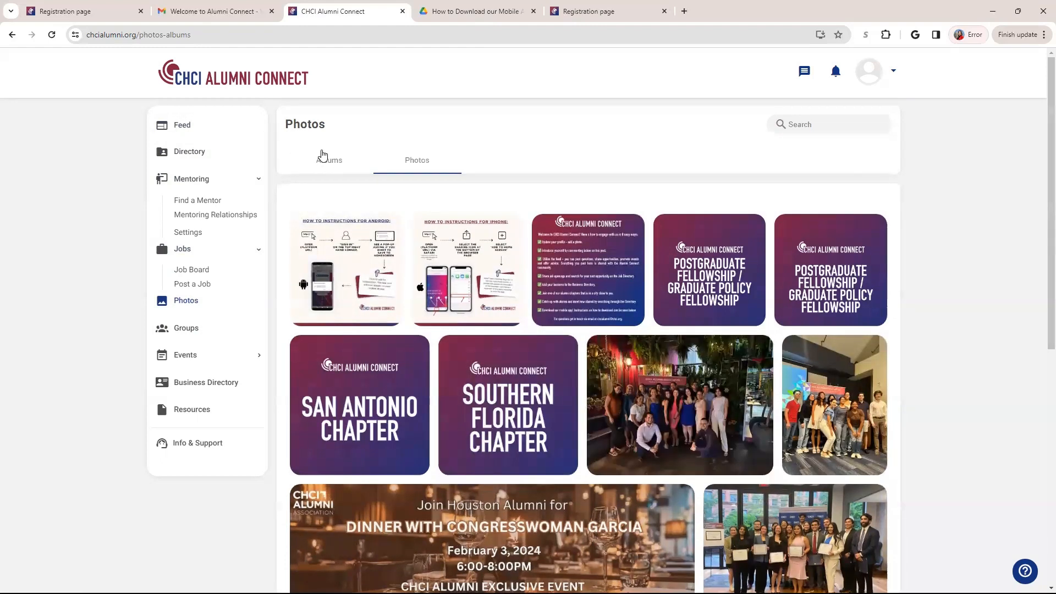
click(320, 165)
scroll(544, 324, down, 2)
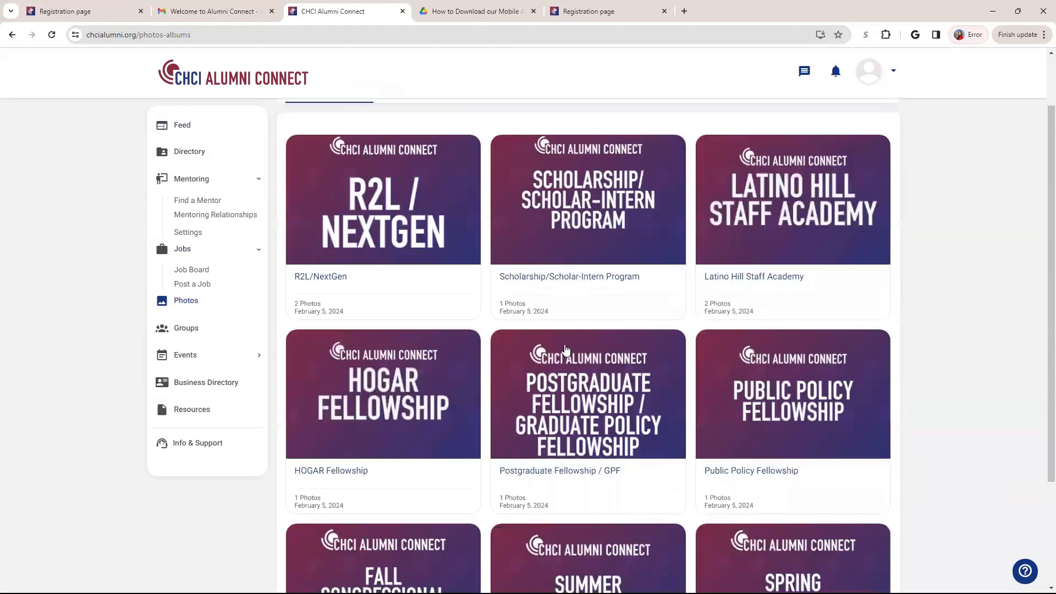
scroll(555, 339, down, 1)
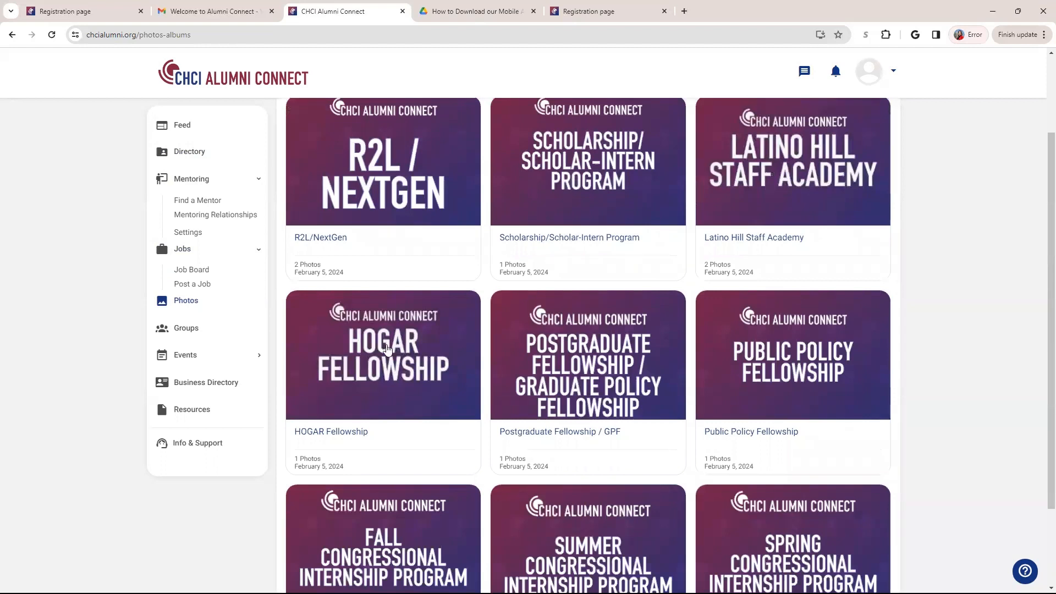
scroll(524, 383, down, 1)
click(763, 380)
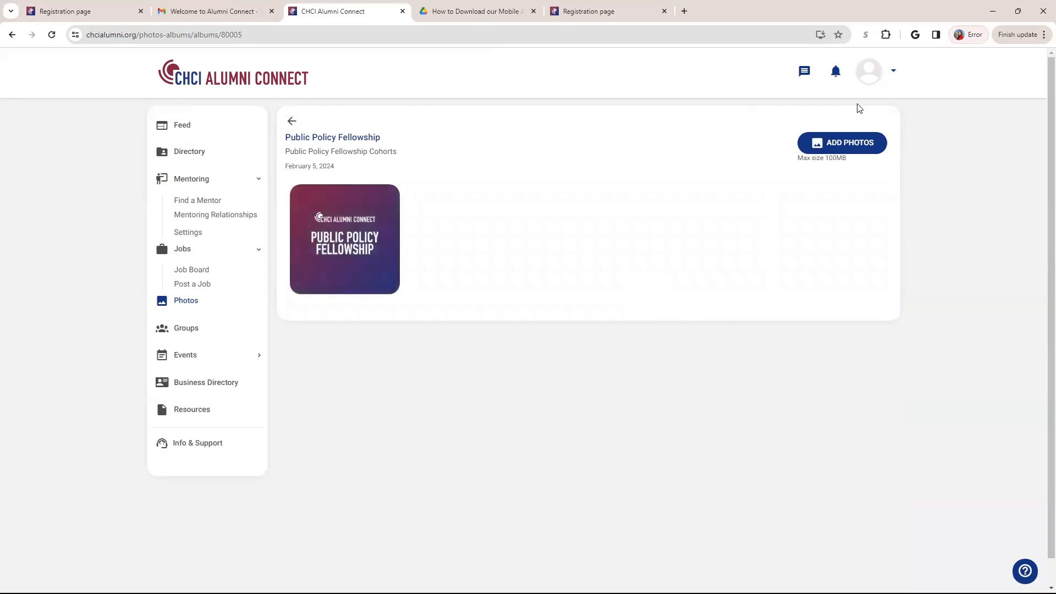
click(848, 142)
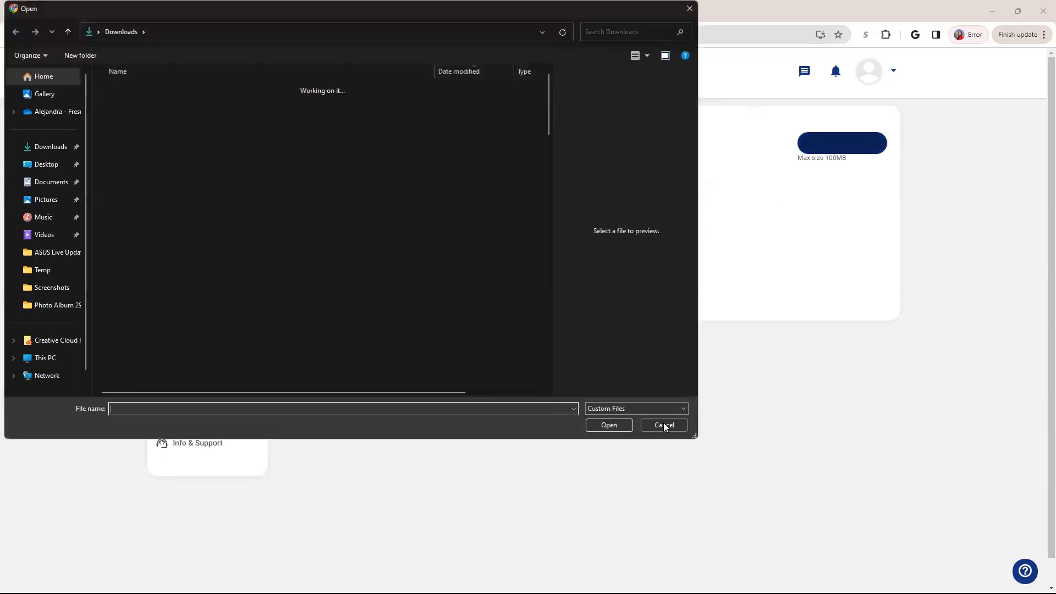
click(664, 423)
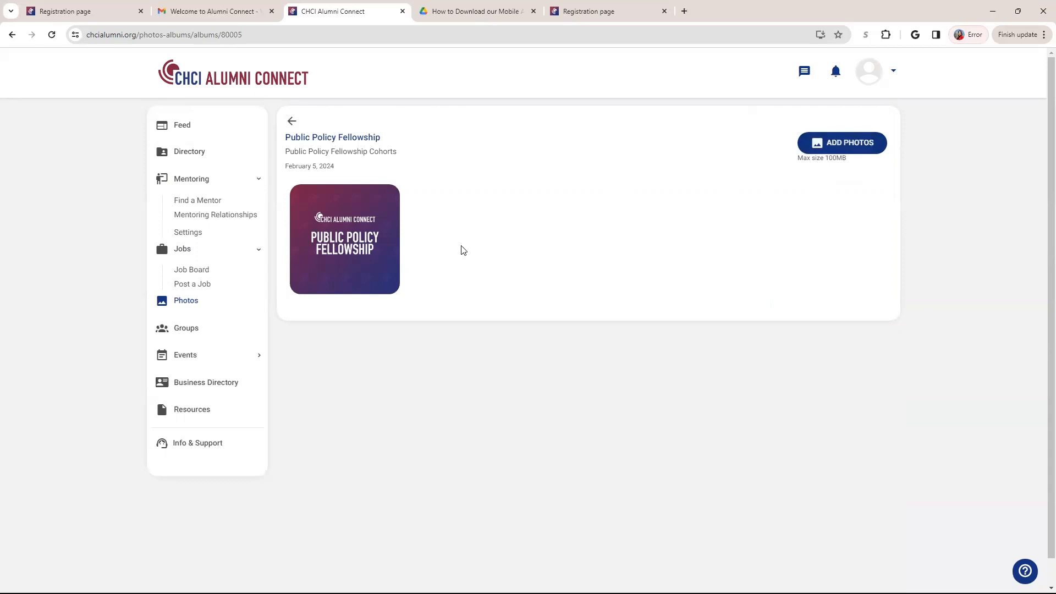
click(170, 330)
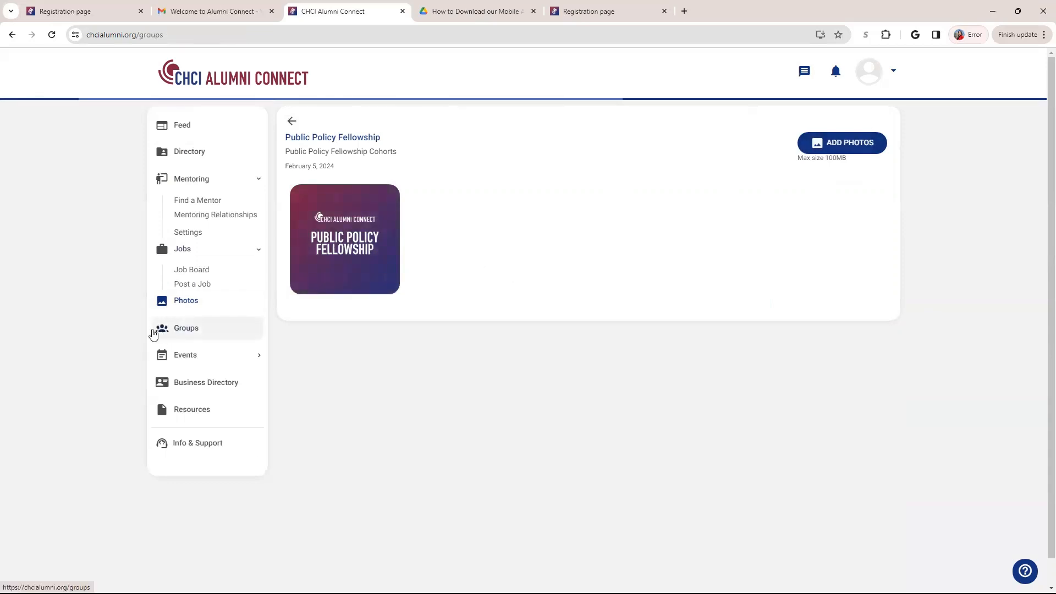
scroll(470, 335, down, 2)
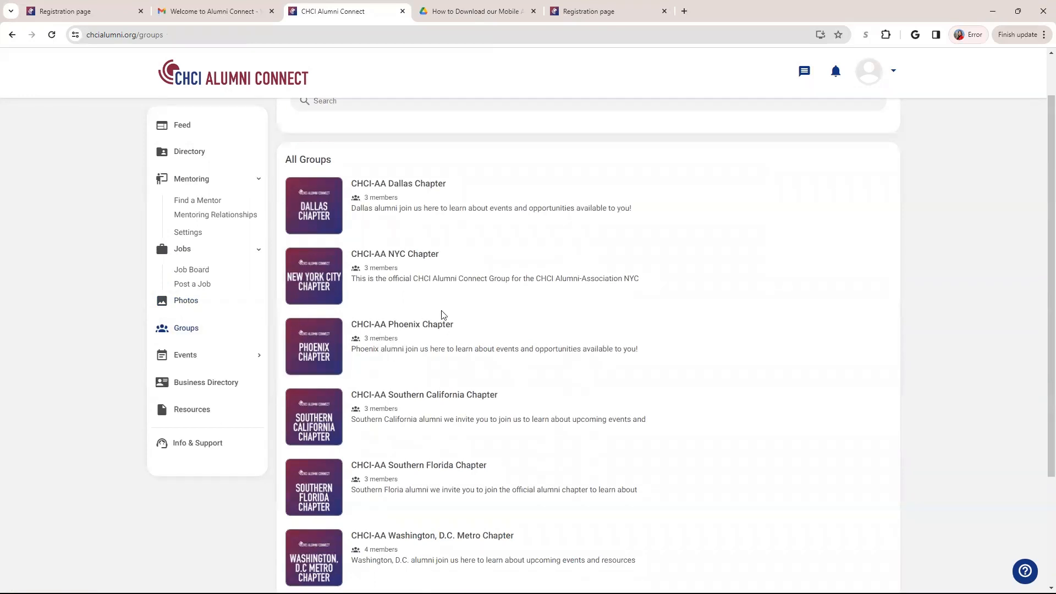
scroll(430, 264, down, 2)
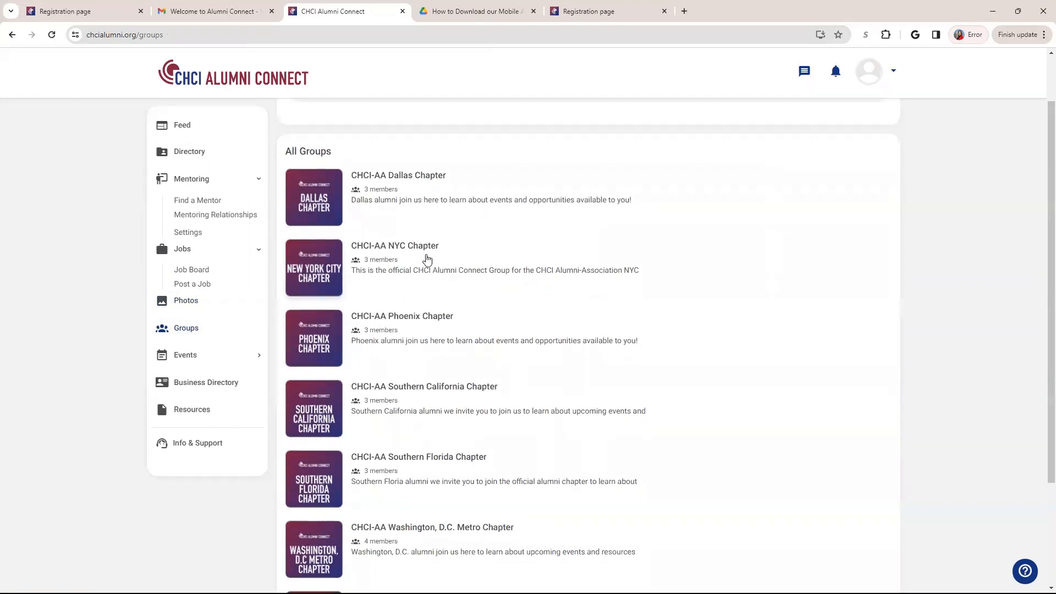
scroll(382, 363, down, 1)
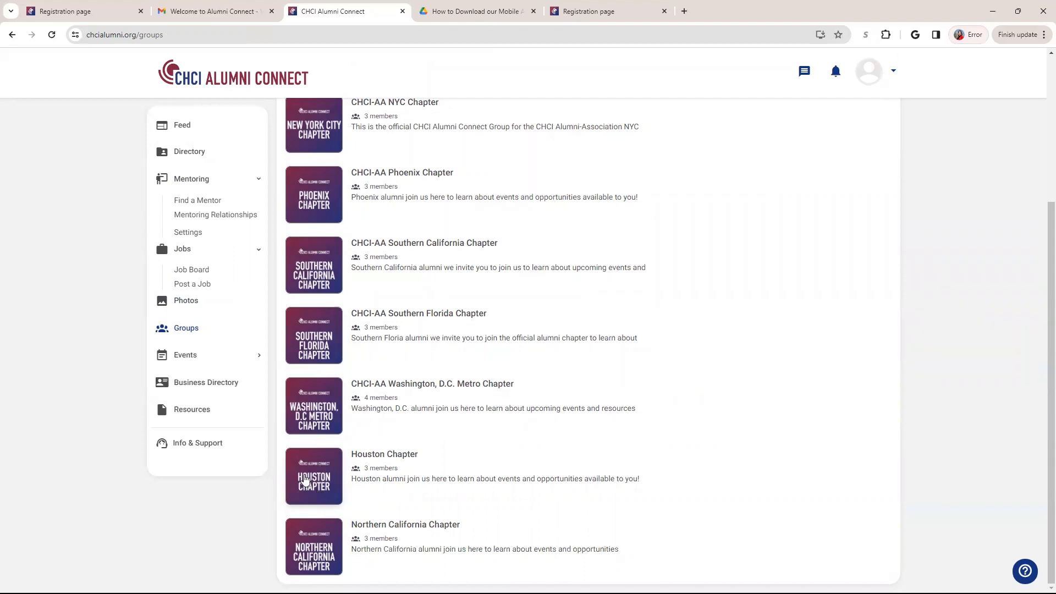
scroll(300, 476, up, 3)
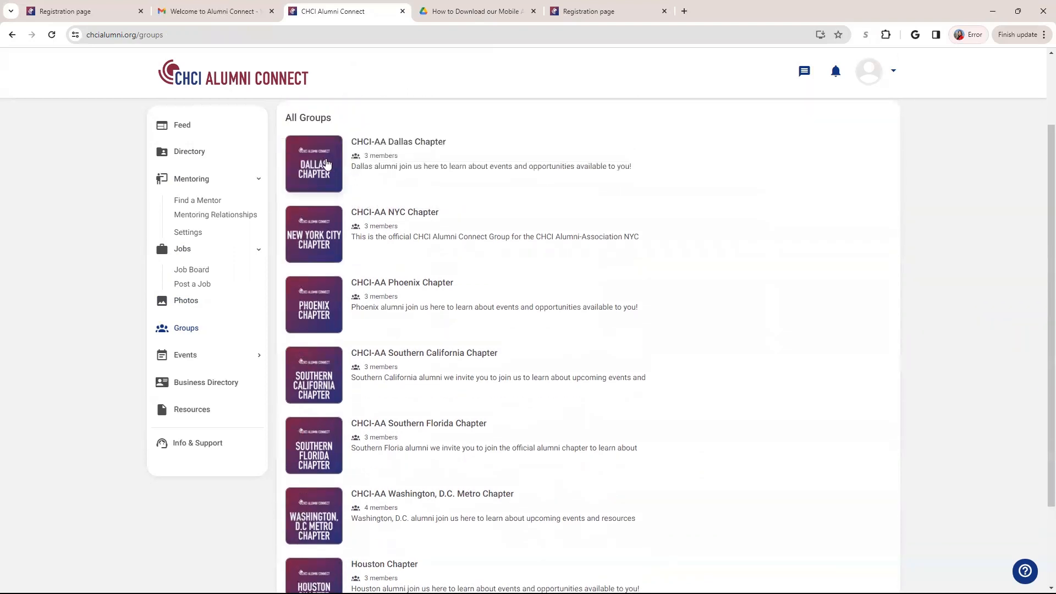
scroll(404, 446, down, 3)
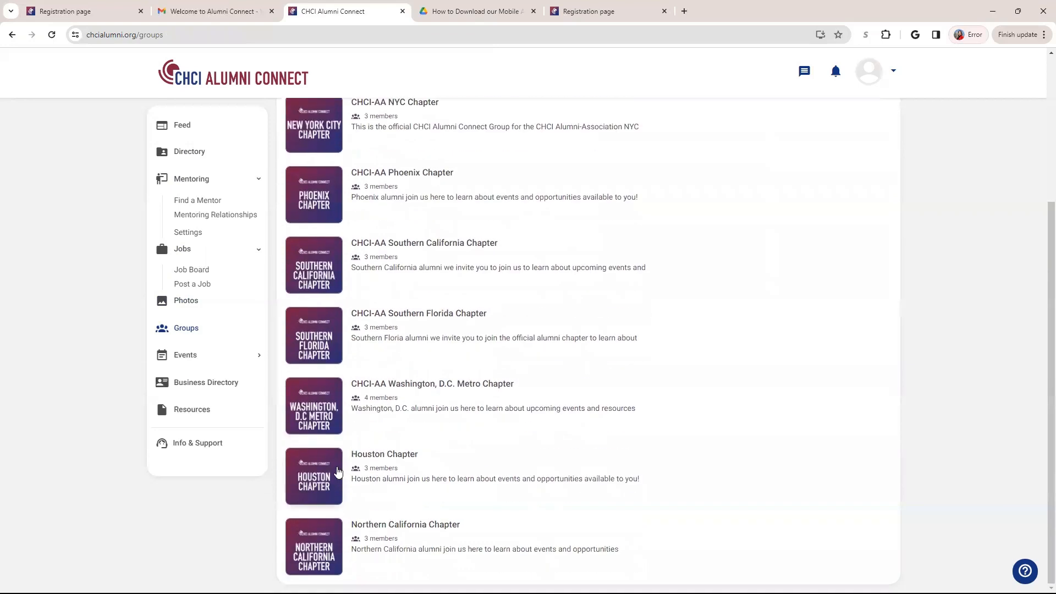
click(337, 472)
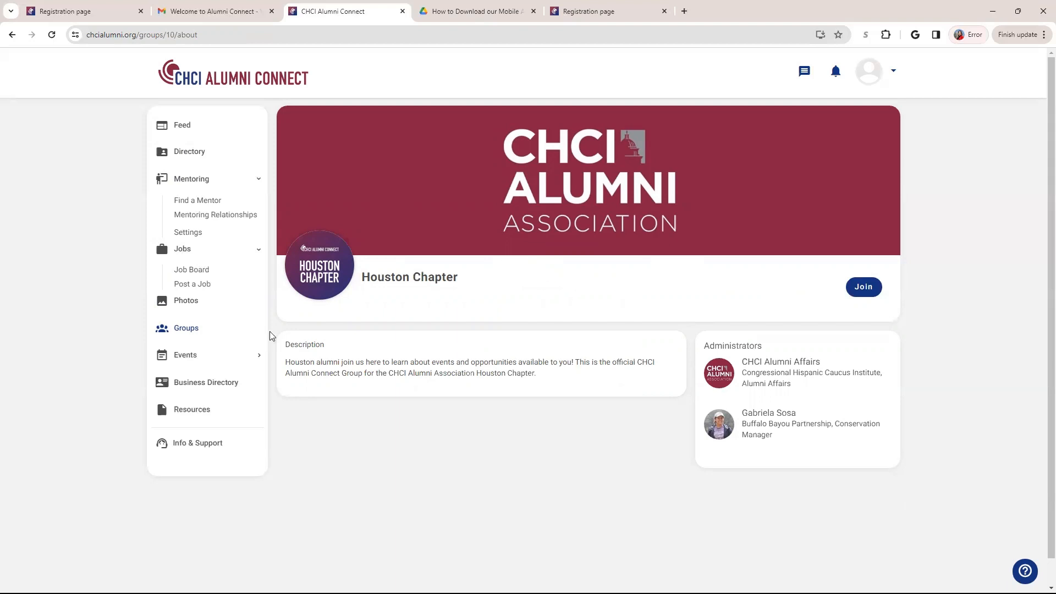
click(190, 328)
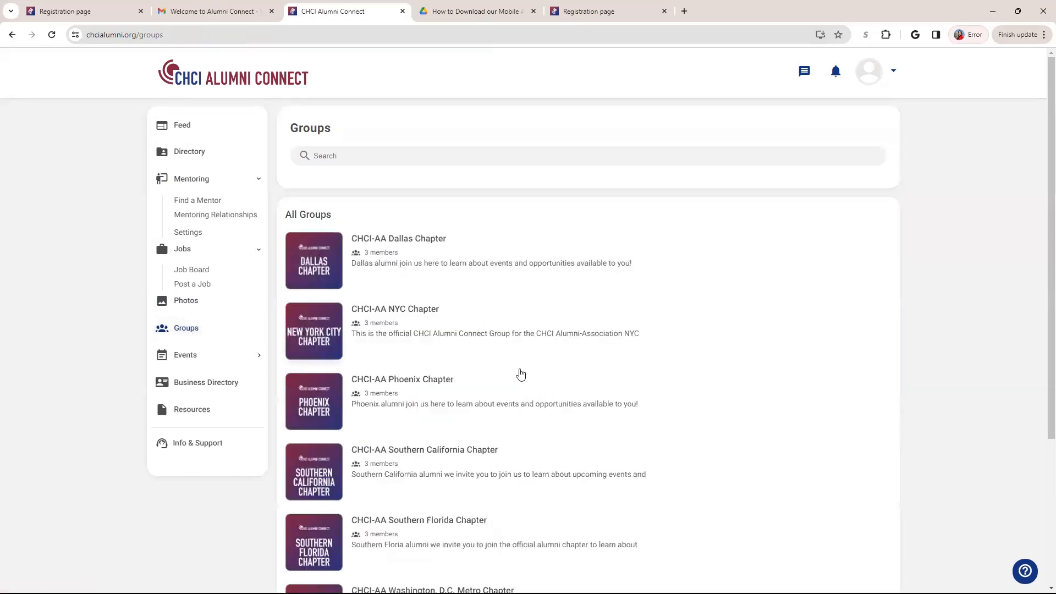
scroll(520, 374, down, 1)
scroll(627, 465, down, 1)
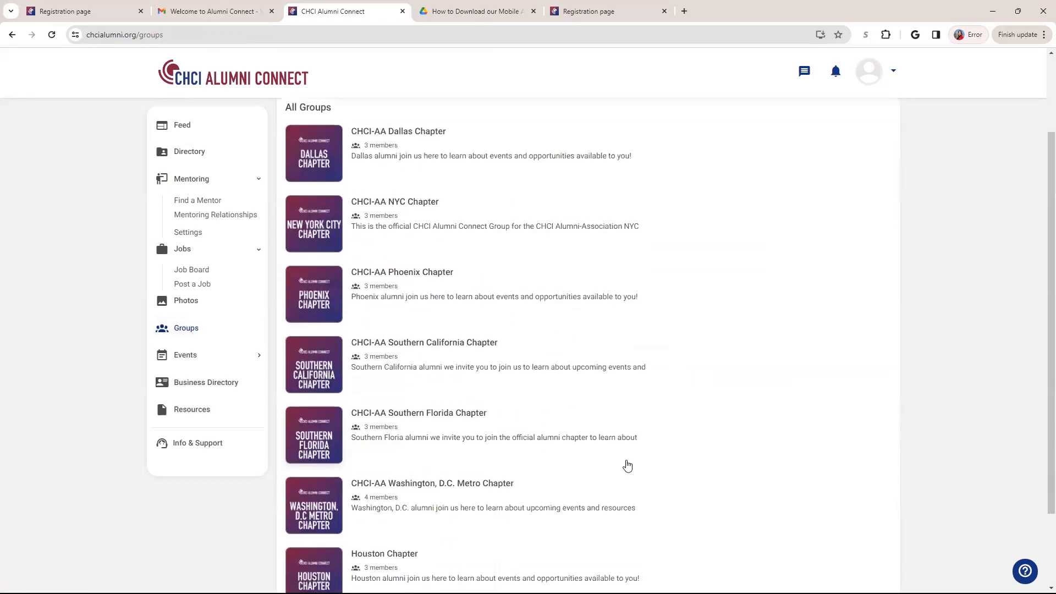
scroll(628, 465, down, 1)
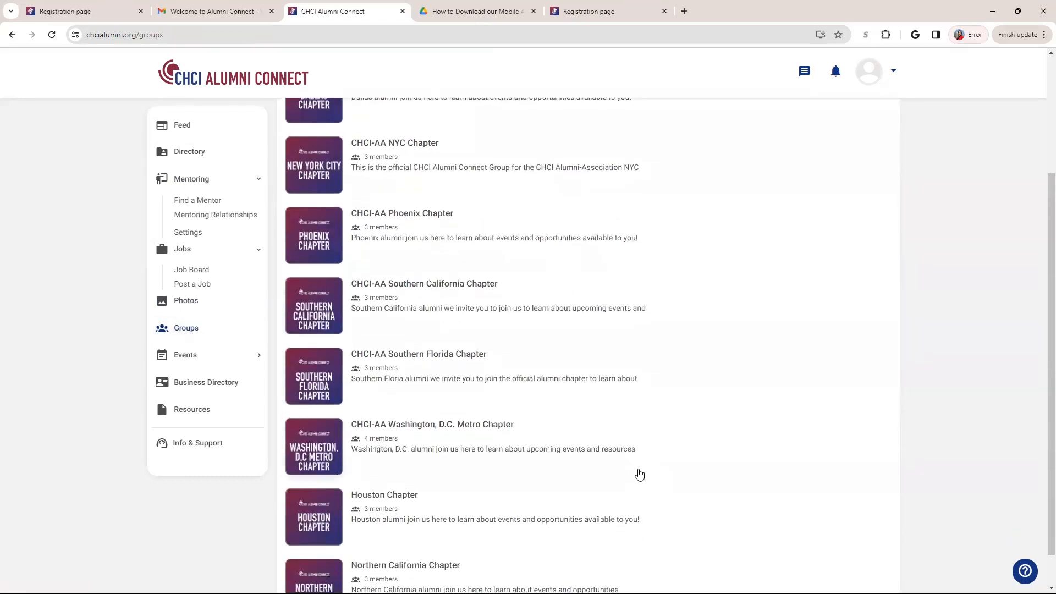
scroll(637, 483, down, 1)
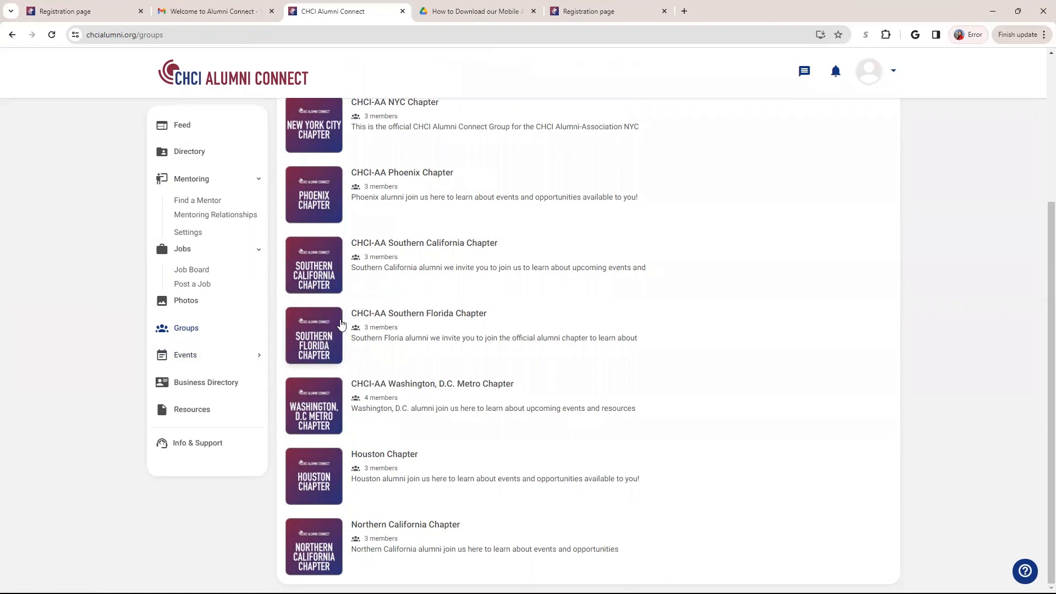
Step: View the Events listing and a registration tab, then browse the Business Directory
click(208, 356)
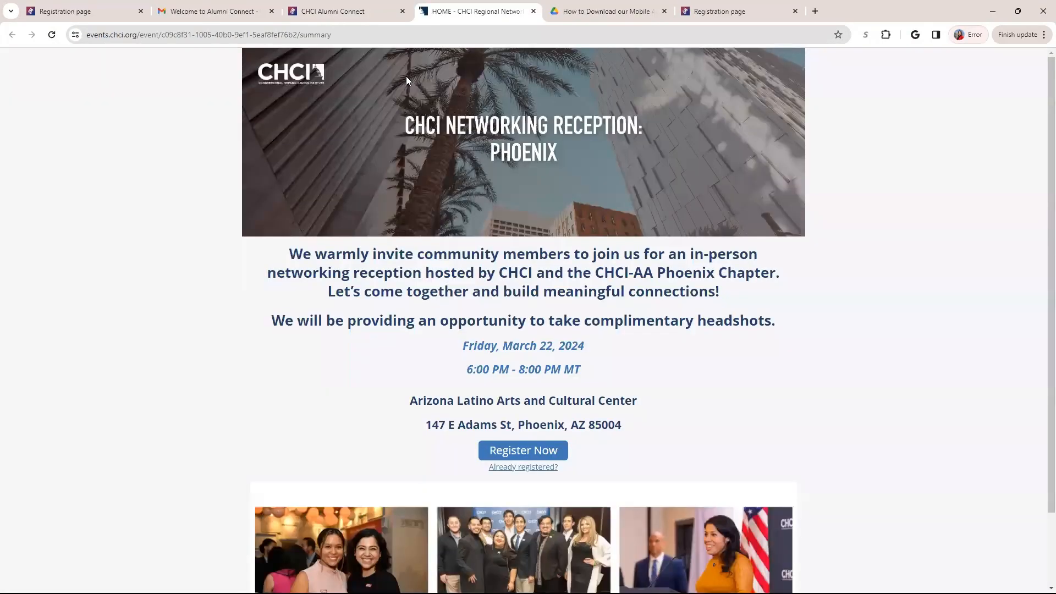
click(335, 11)
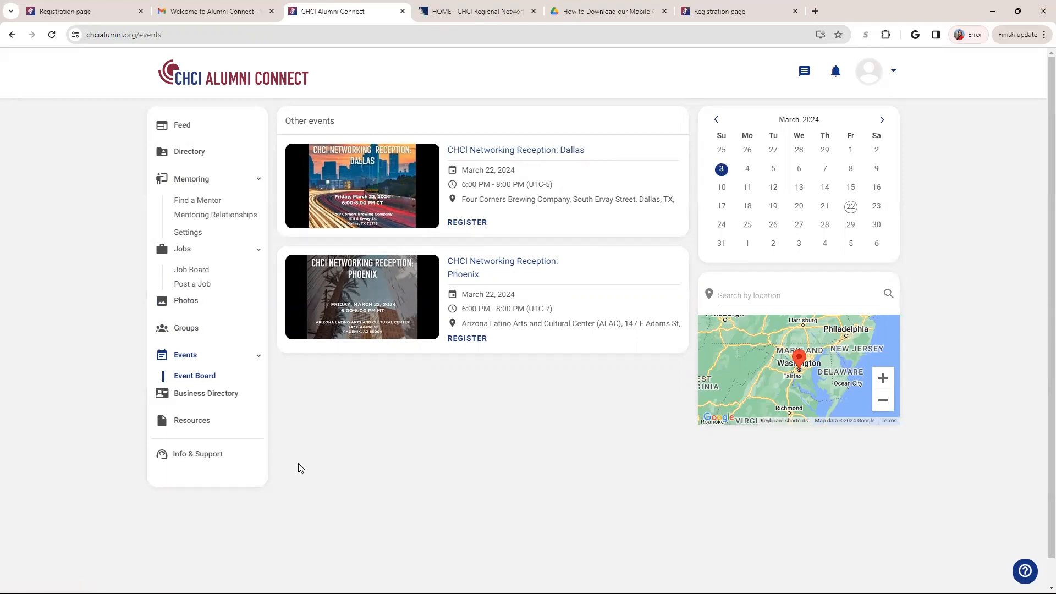
click(205, 393)
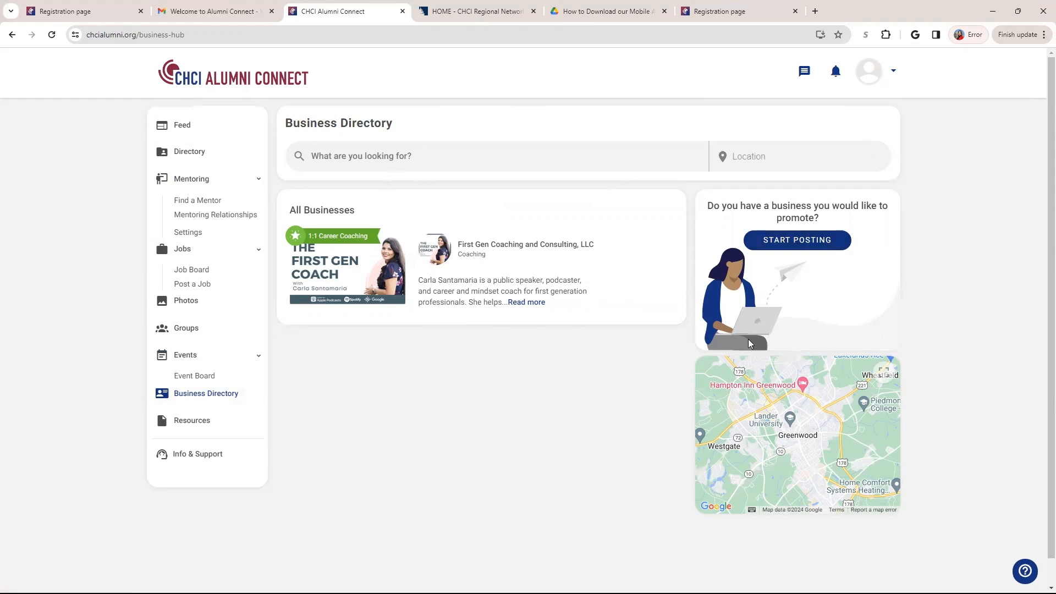
click(780, 243)
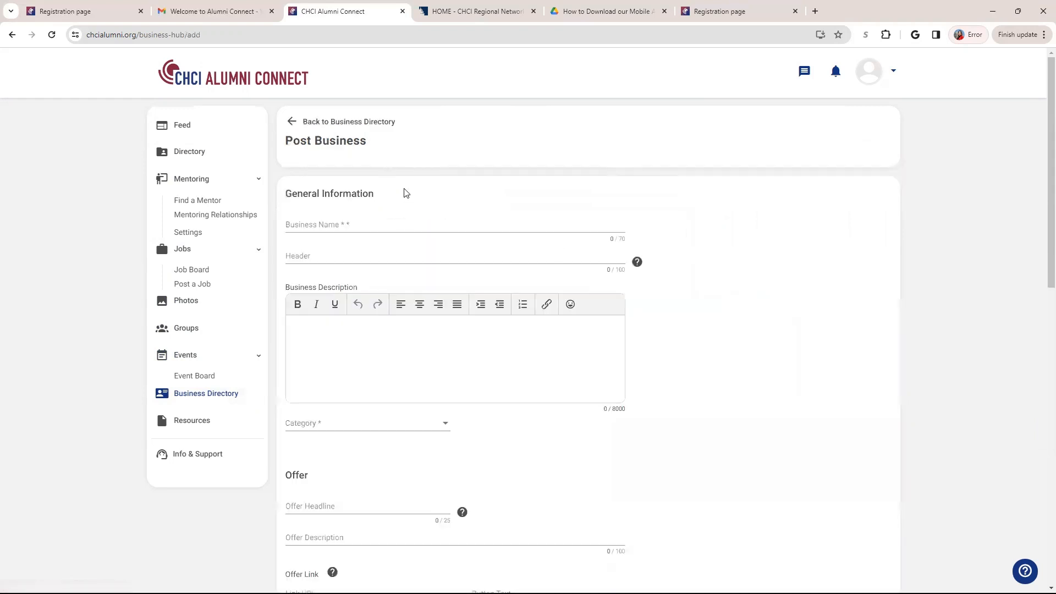
scroll(419, 234, down, 3)
scroll(419, 234, down, 3)
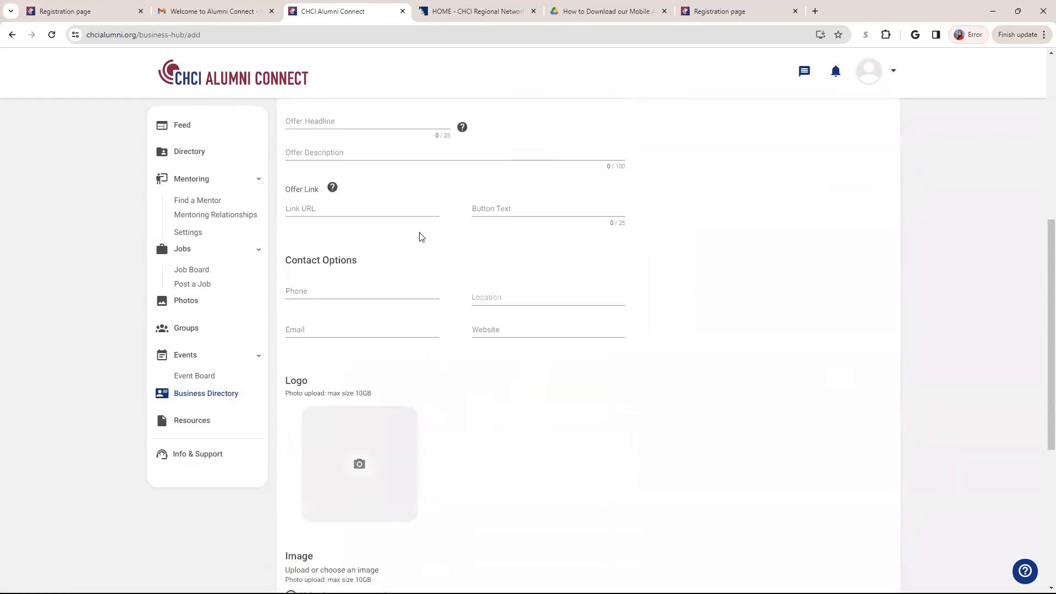
scroll(419, 234, down, 3)
scroll(419, 235, up, 5)
scroll(419, 235, up, 5)
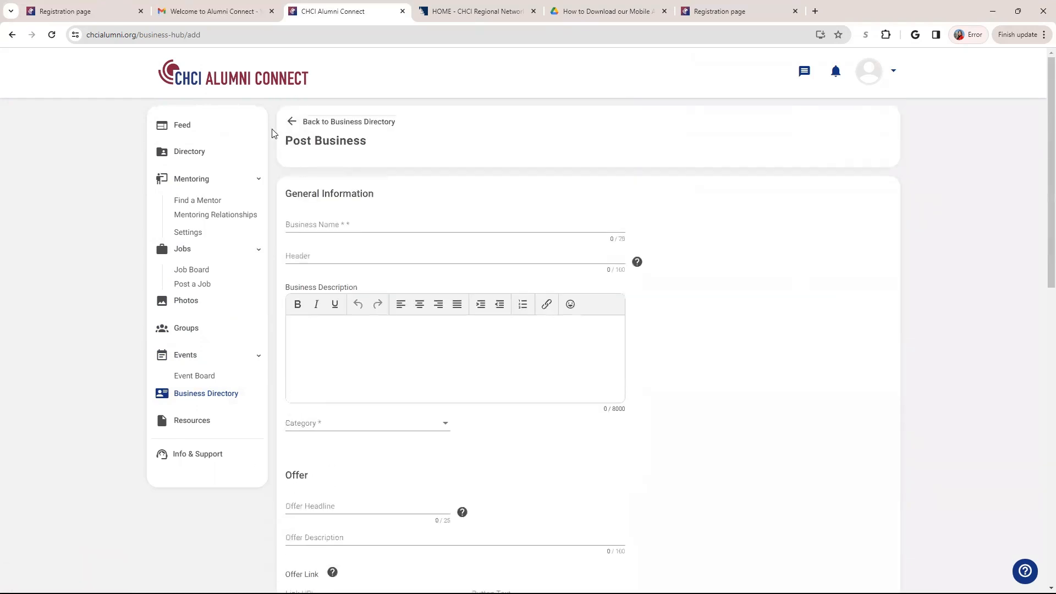
click(295, 122)
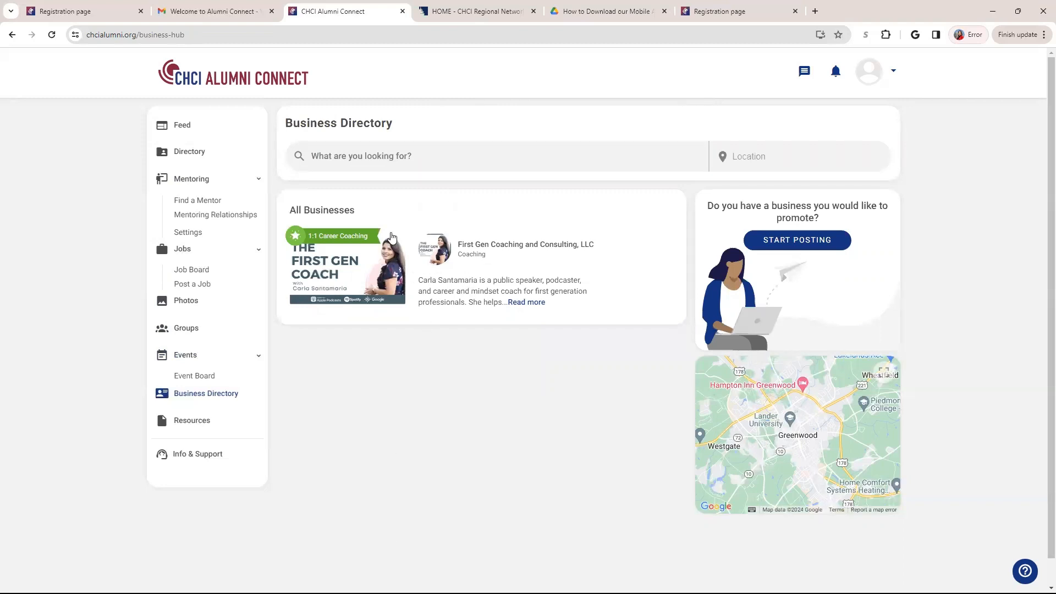
click(391, 256)
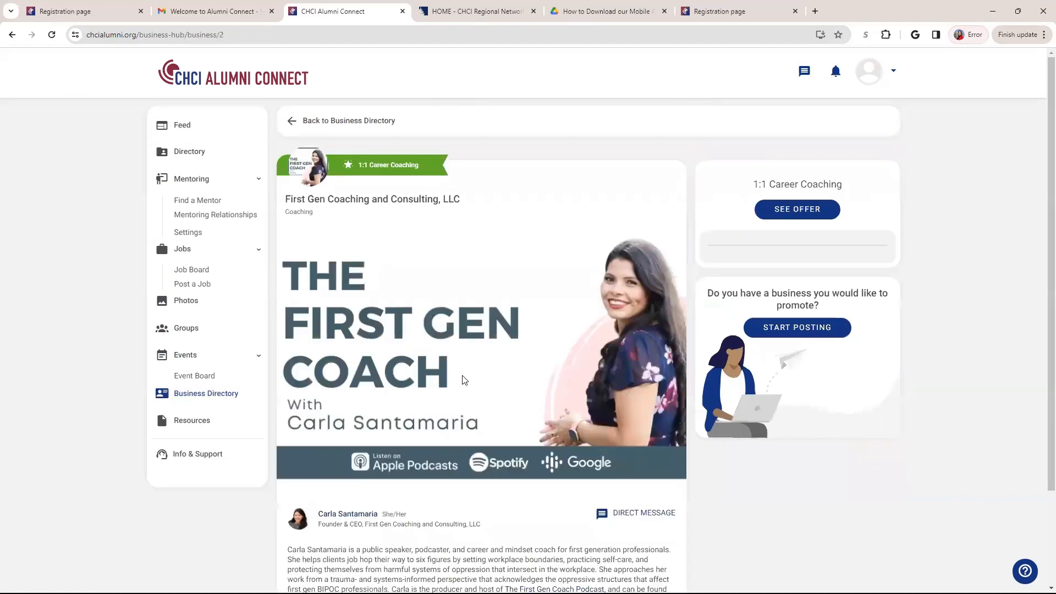
scroll(481, 305, down, 2)
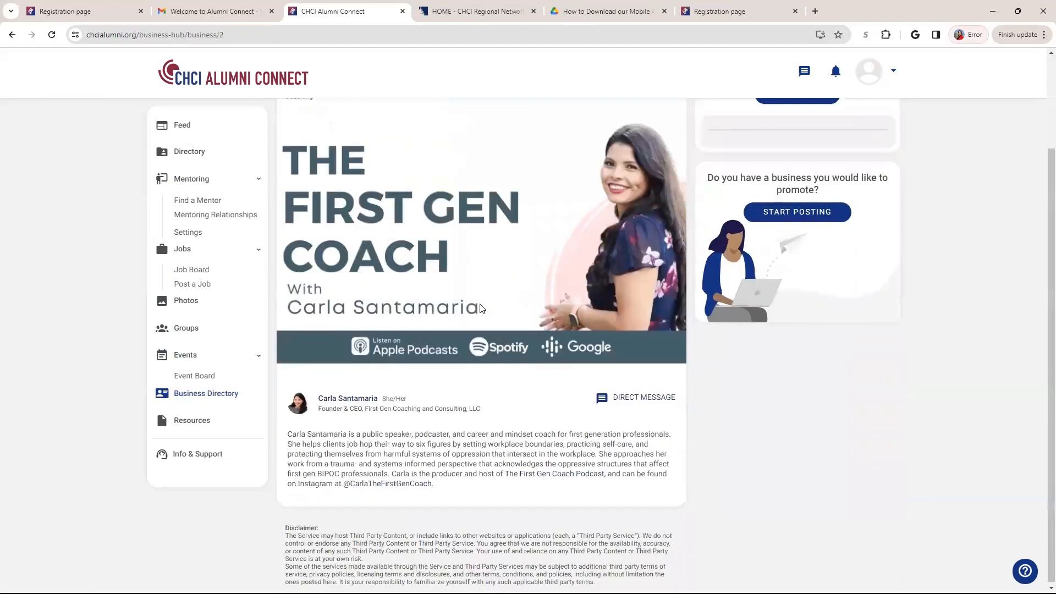
scroll(789, 304, up, 3)
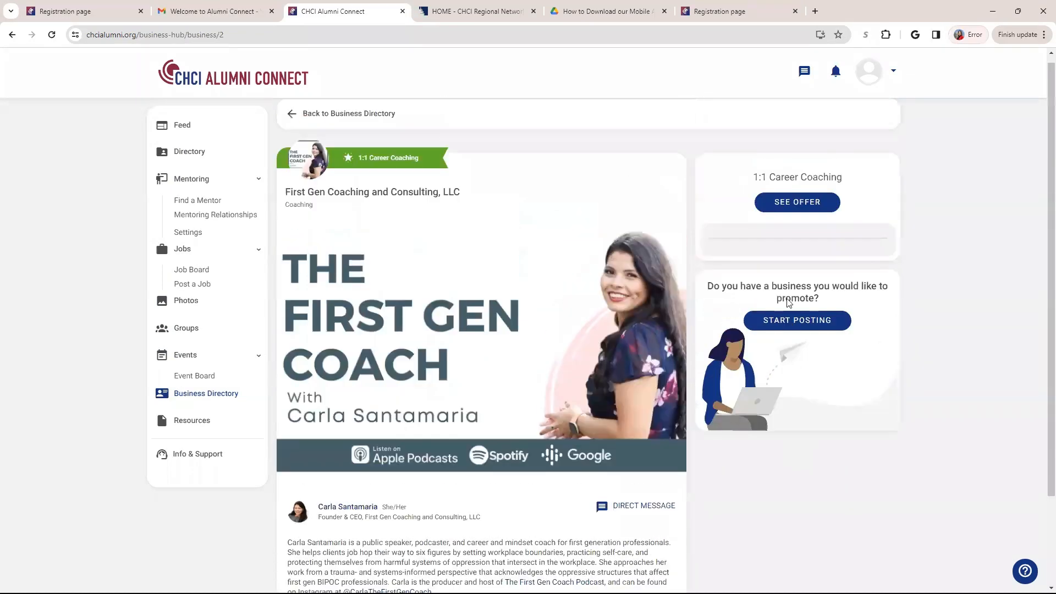
click(290, 113)
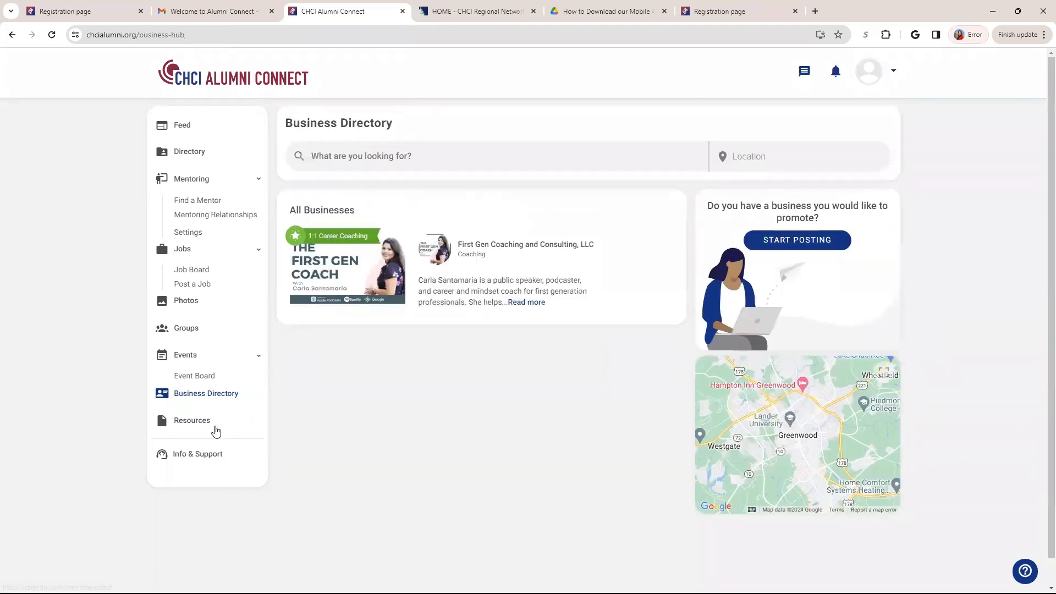
Step: View the Resources folders and expand the Info & Support contact and policy links
click(206, 424)
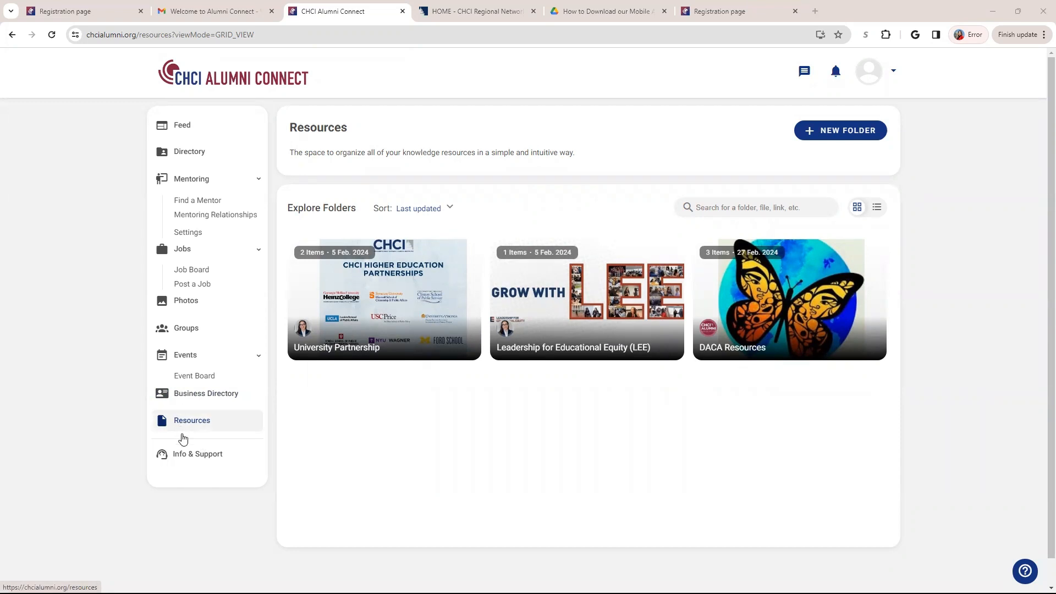
click(194, 454)
scroll(209, 441, down, 1)
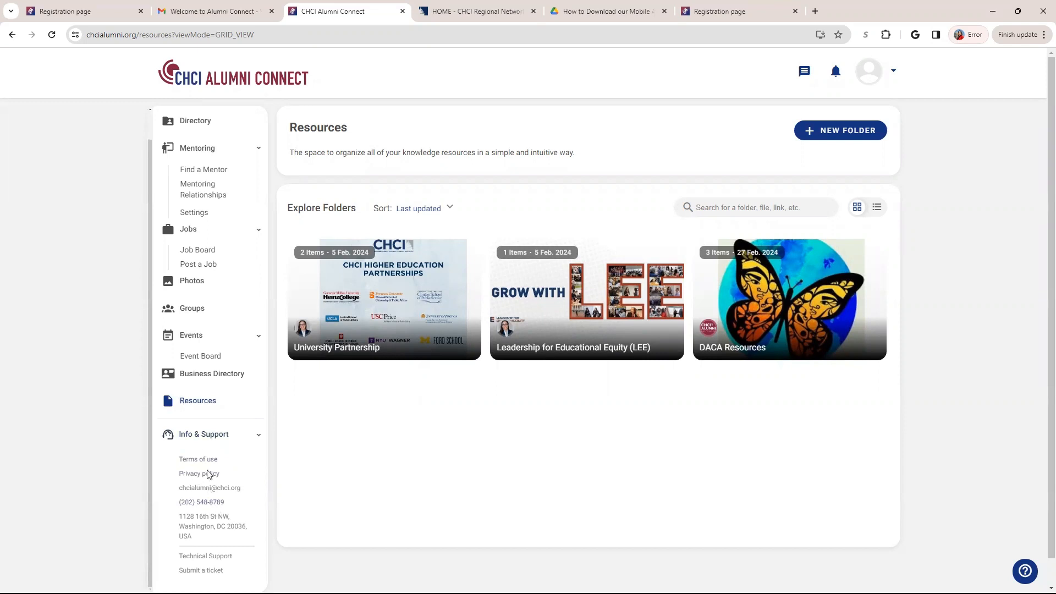
scroll(207, 475, down, 1)
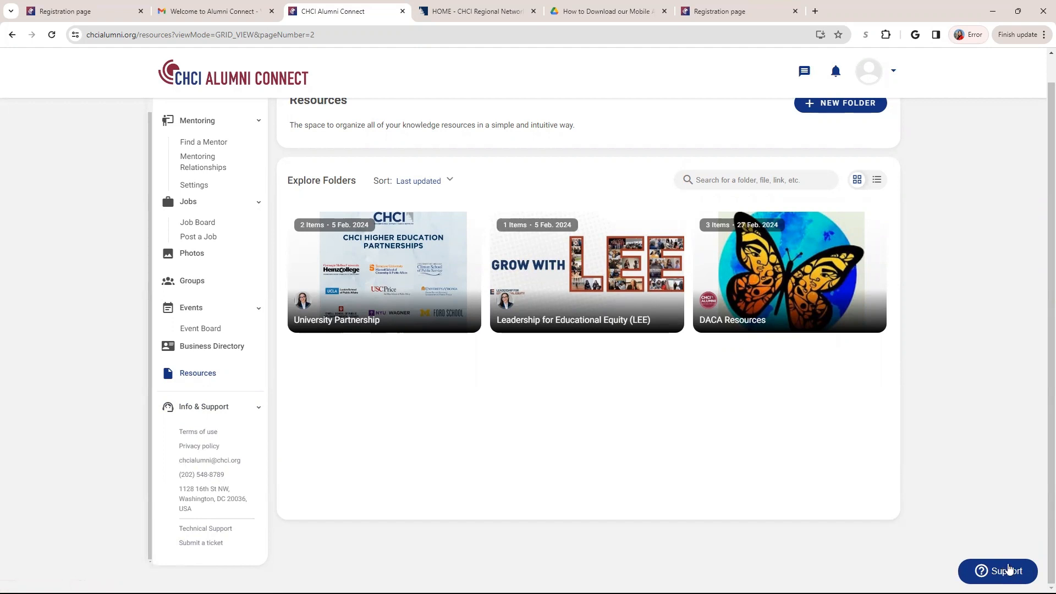
Step: Search the Support panel for "how to edit your profile"
click(1007, 571)
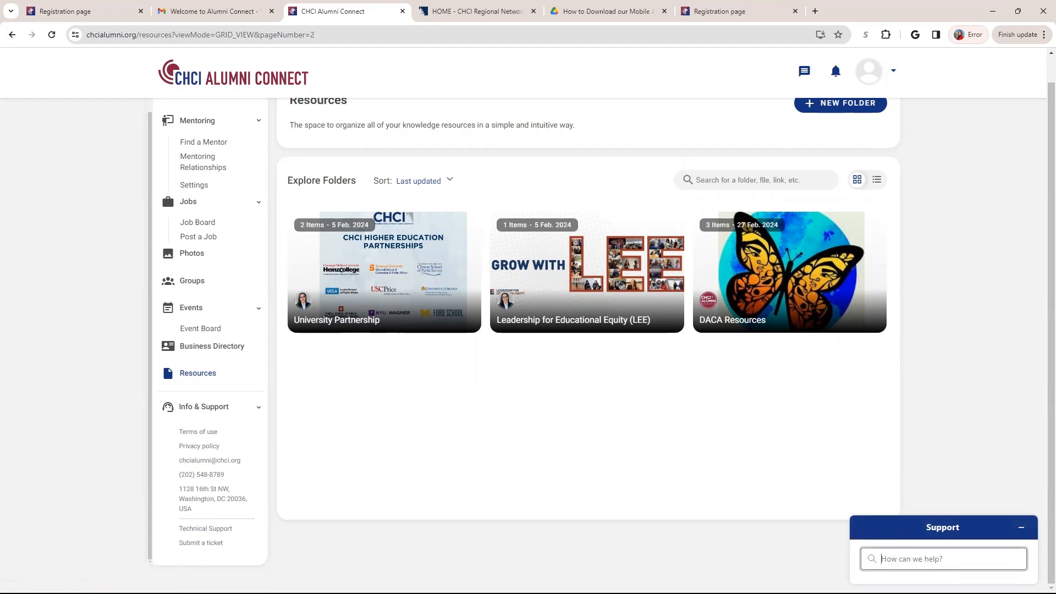
text(how to ed)
text(it )
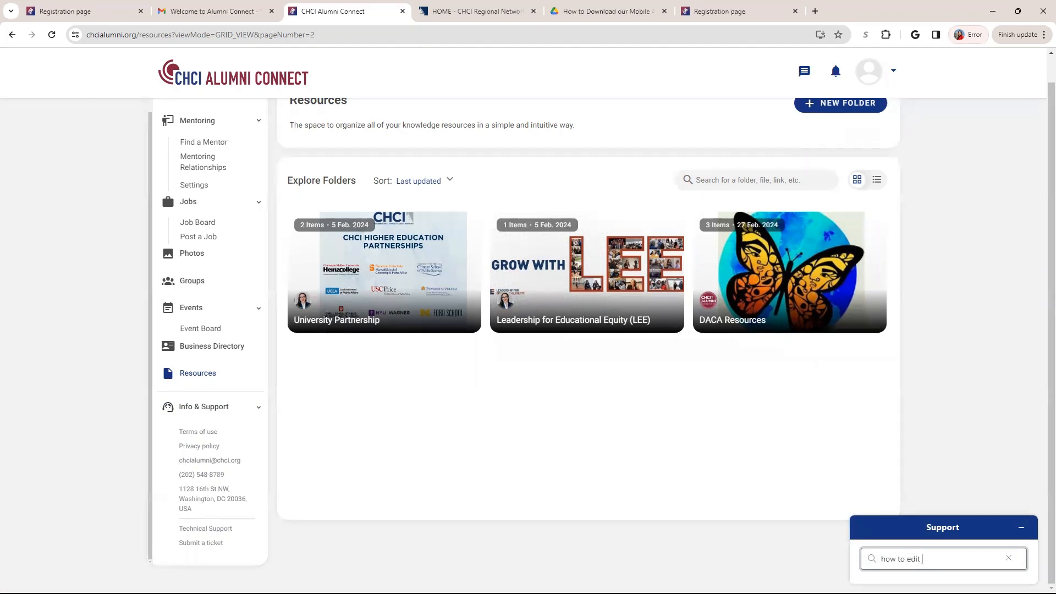
text(your pro)
text(file)
key(Return)
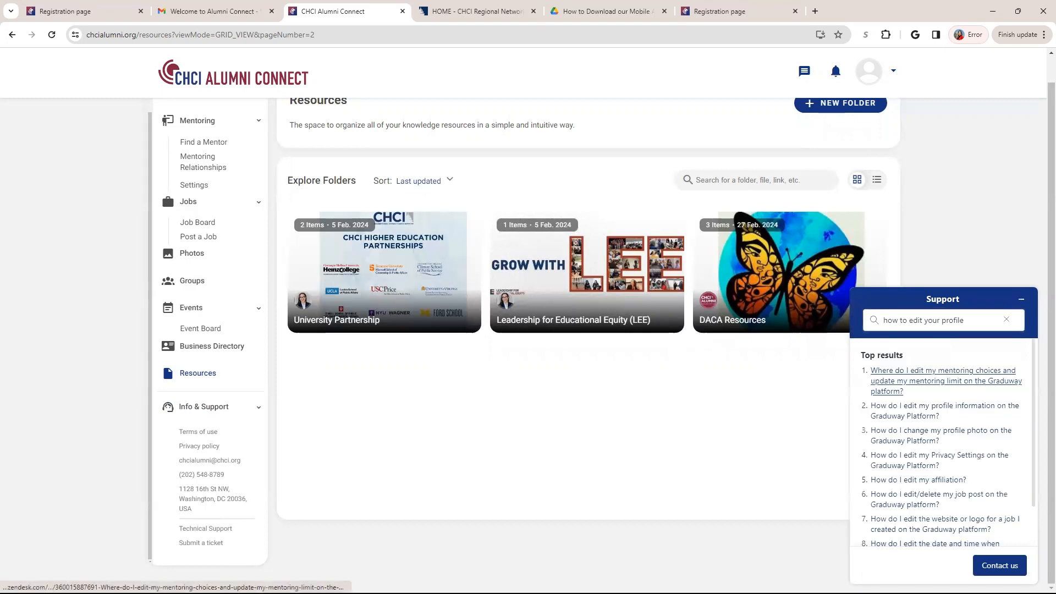
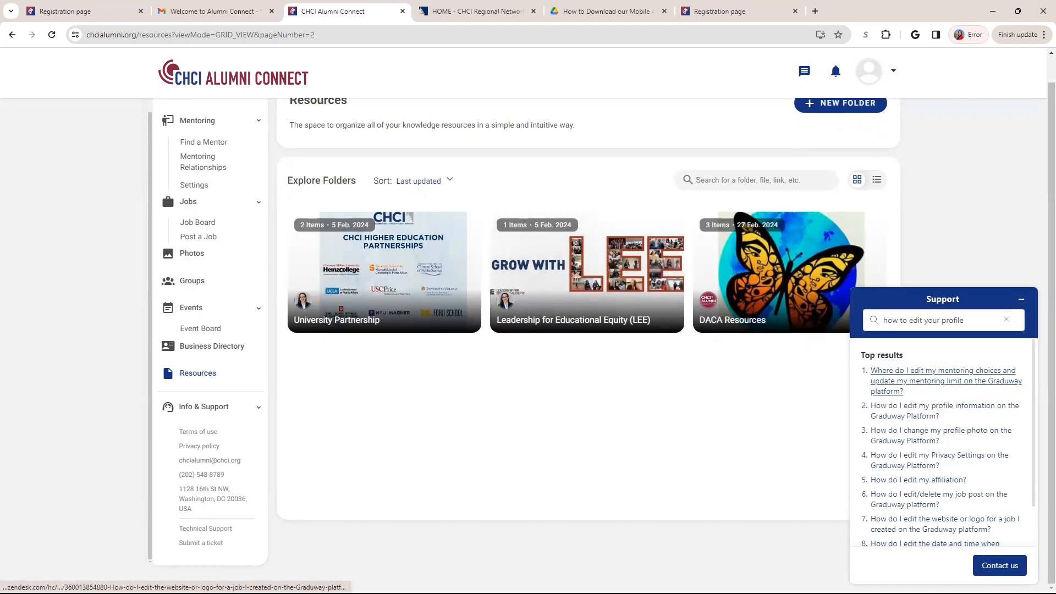
Step: View the support contact form, then close the support widget
click(999, 565)
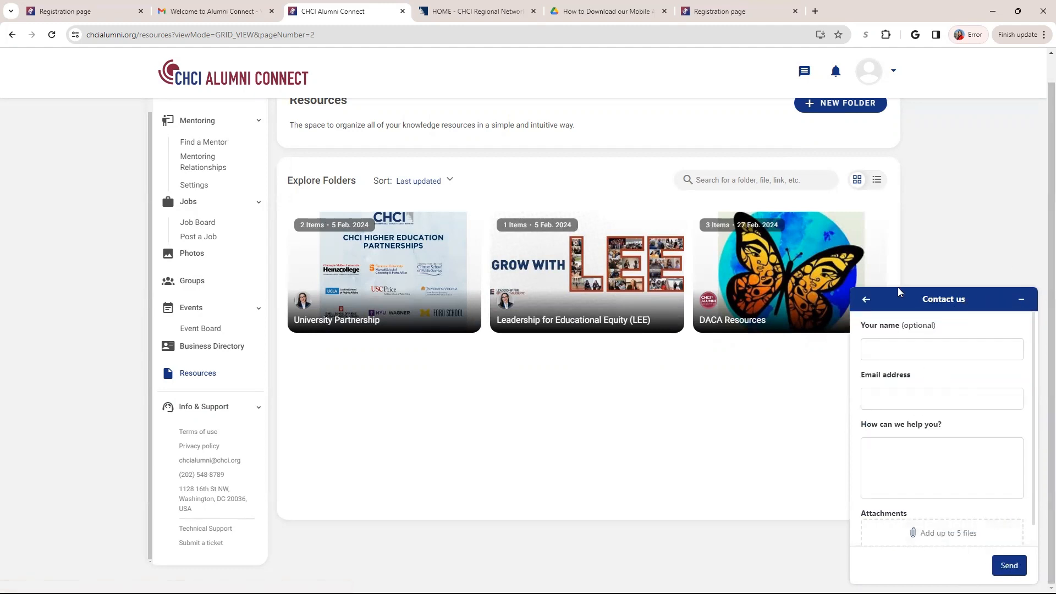
click(1021, 298)
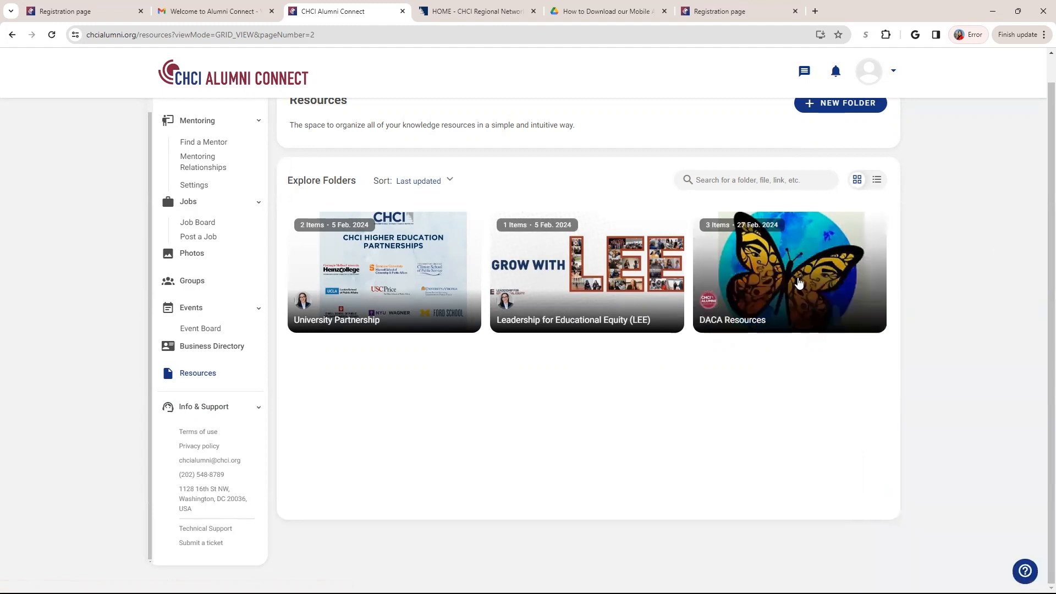
scroll(798, 283, up, 1)
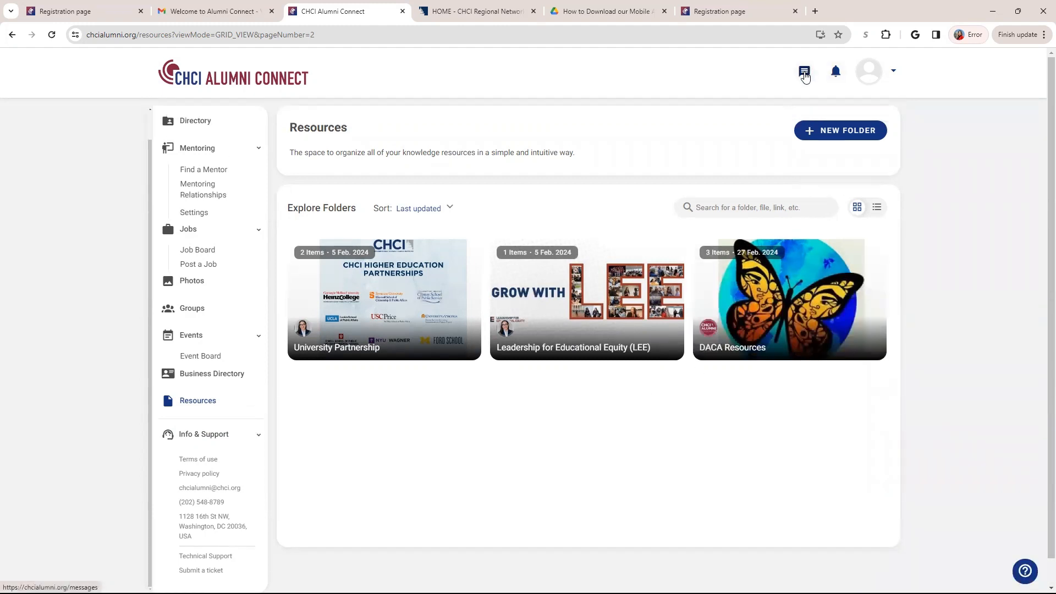
Step: Start a new direct message to the matching alumni staff member, then return to the home feed
click(804, 73)
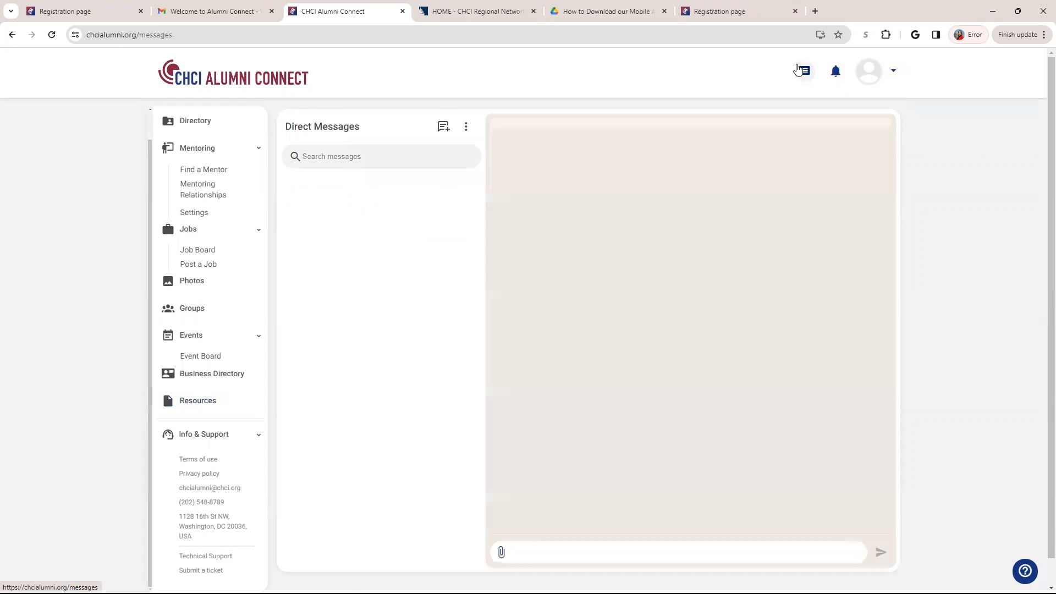
click(356, 156)
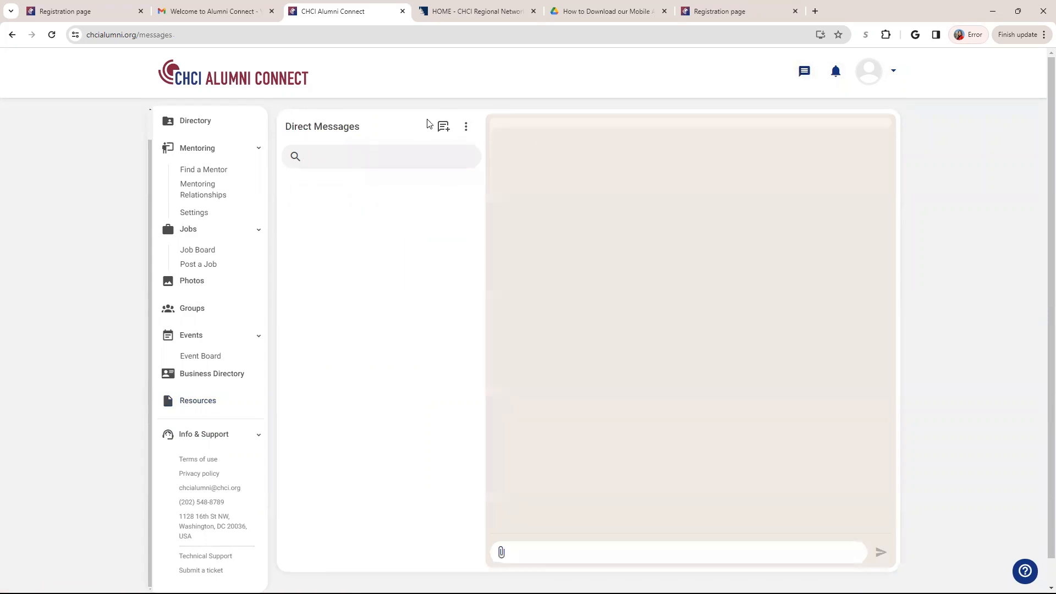
click(443, 127)
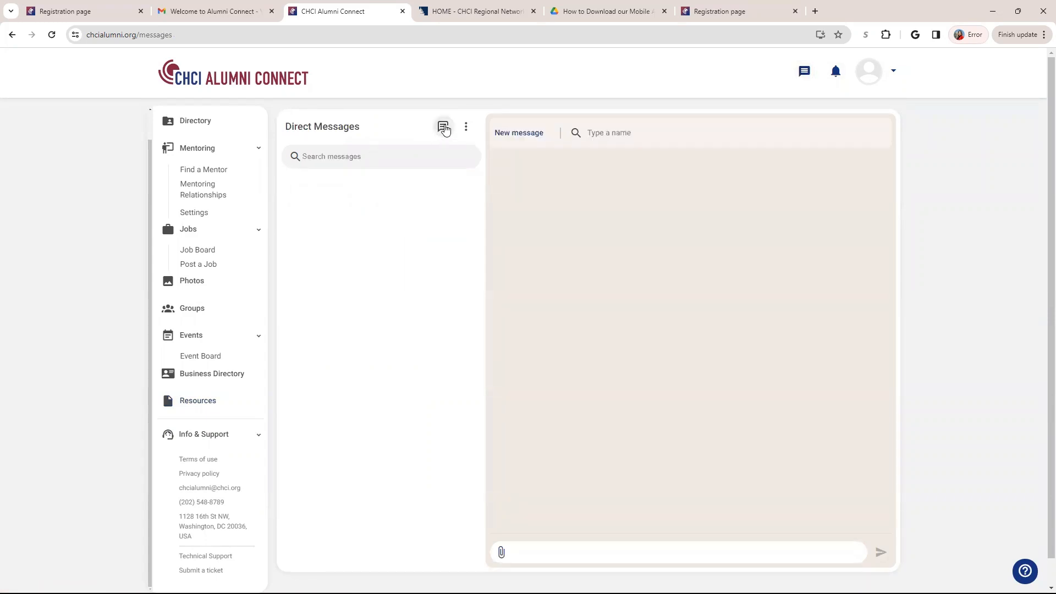
click(613, 133)
text(alejand)
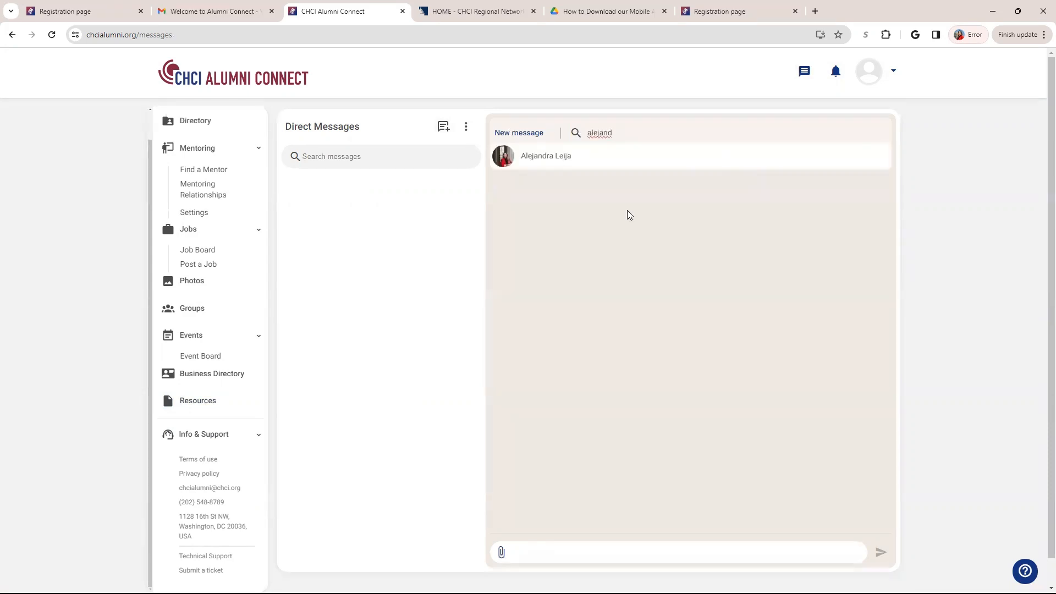
click(548, 156)
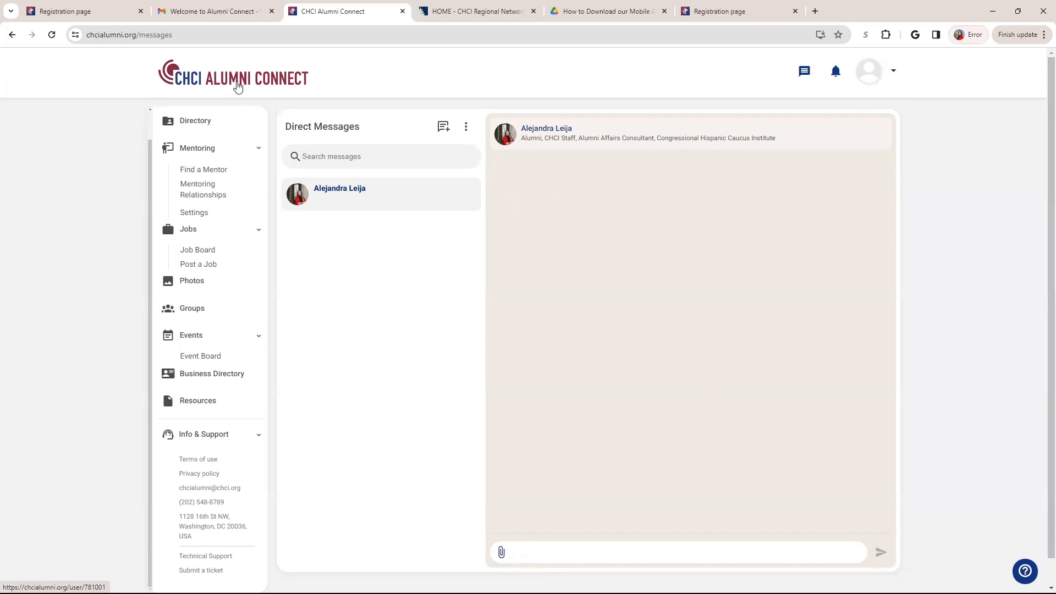
click(238, 86)
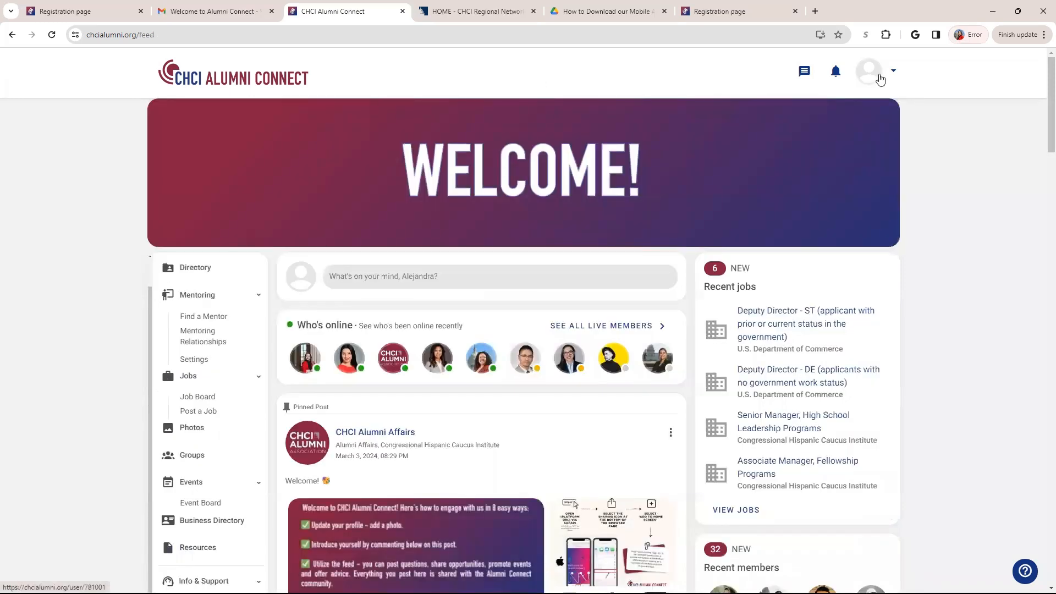
Step: View your own profile page and show the account menu options
click(877, 72)
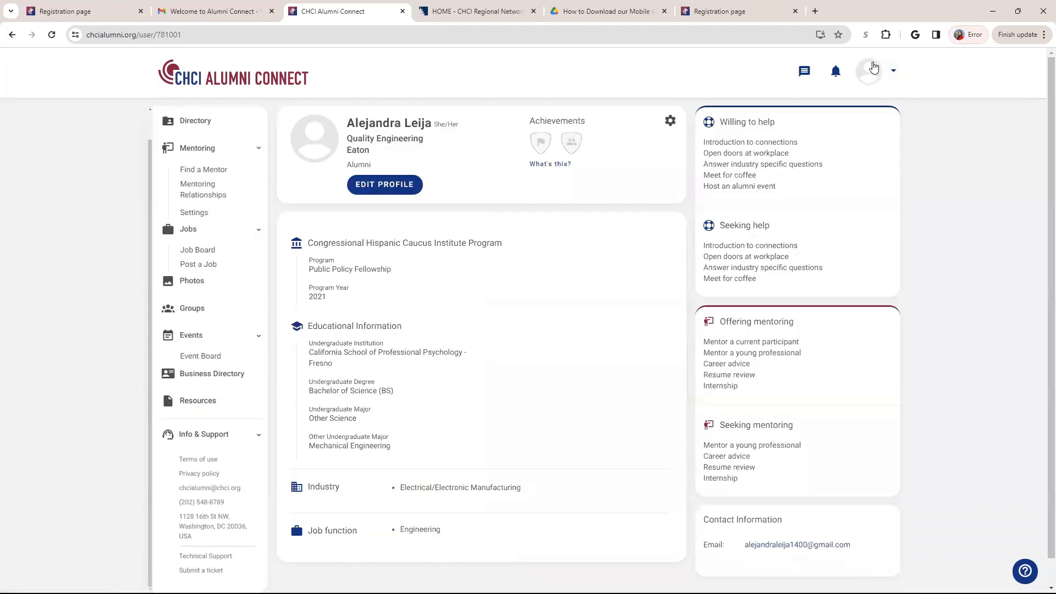
click(894, 74)
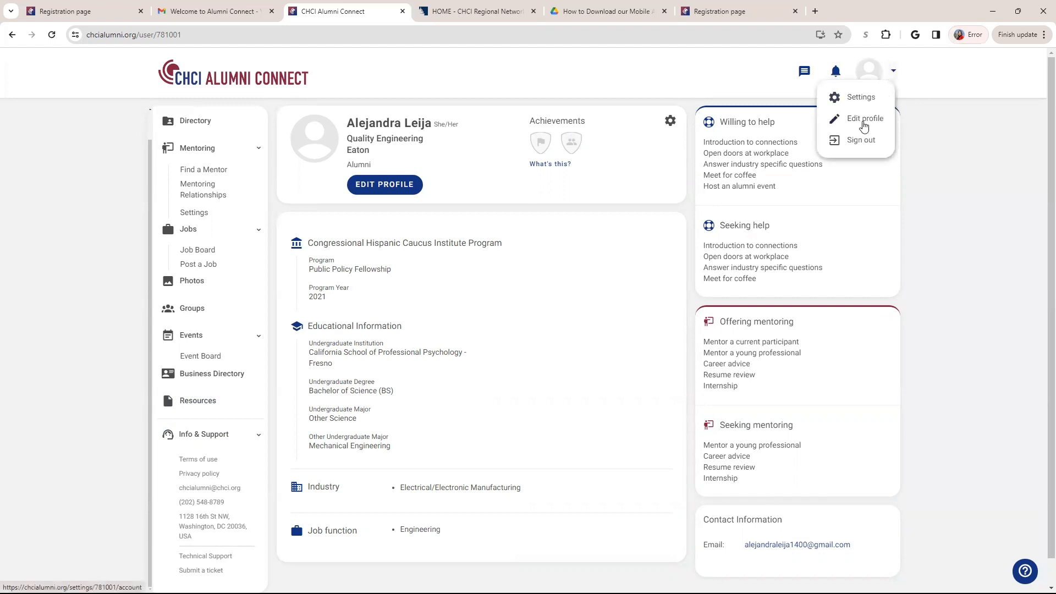
Step: Go to account settings and switch to the Notifications preferences
click(856, 99)
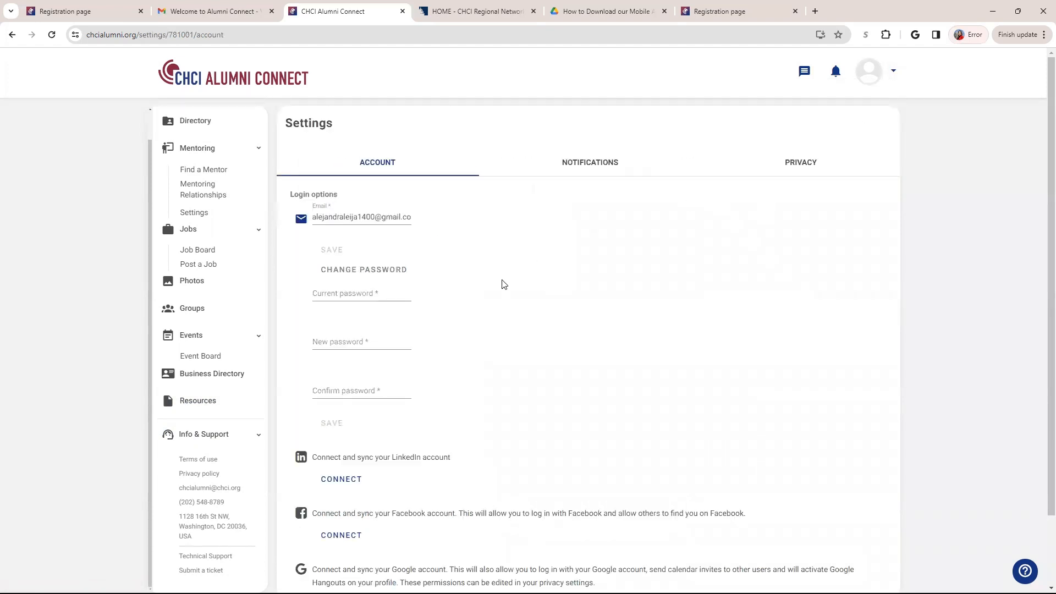
scroll(504, 284, down, 1)
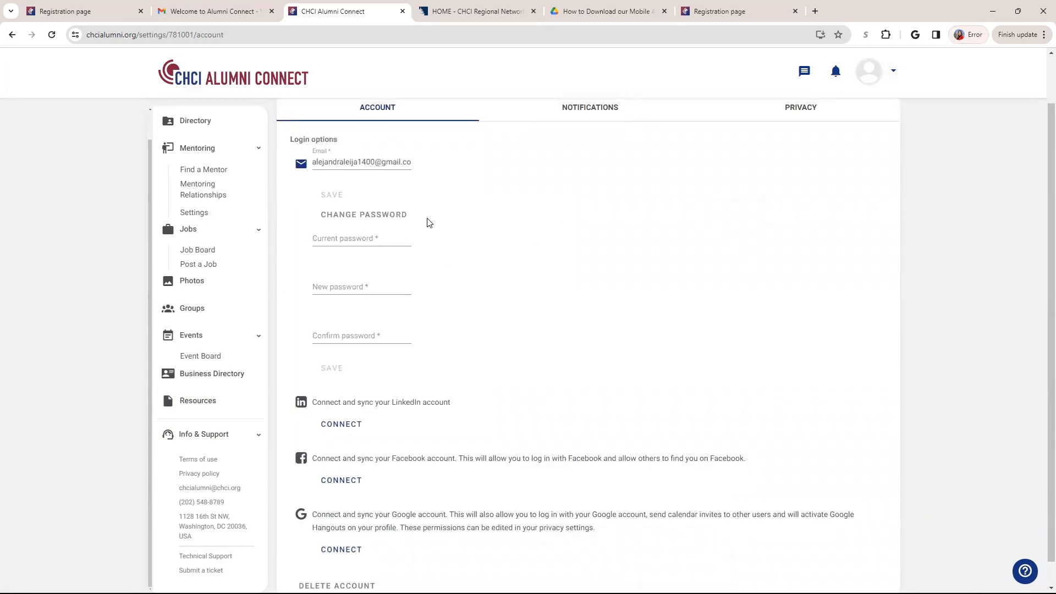
scroll(464, 244, down, 1)
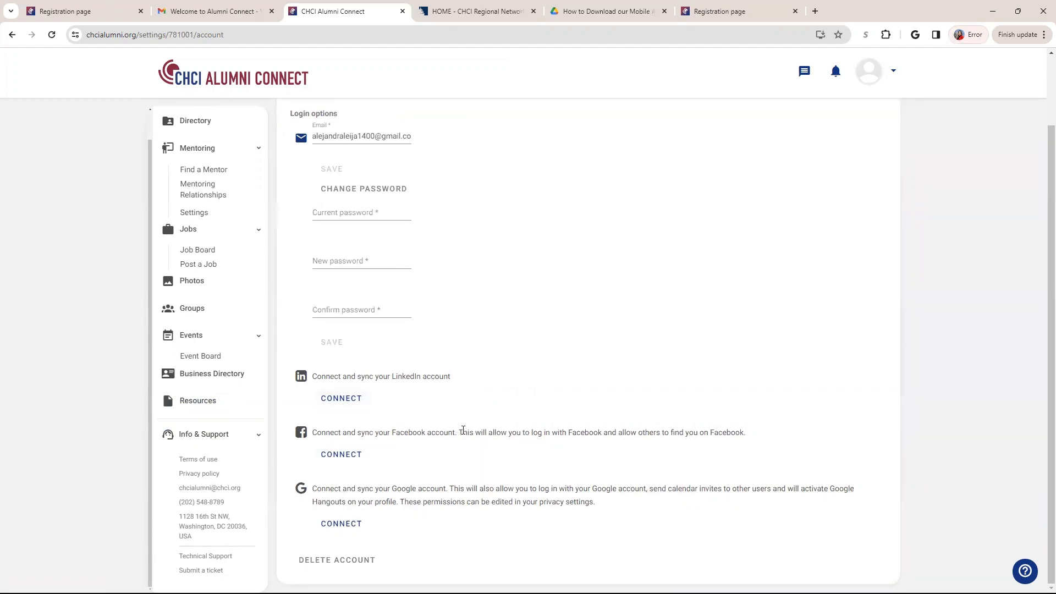
scroll(618, 247, up, 3)
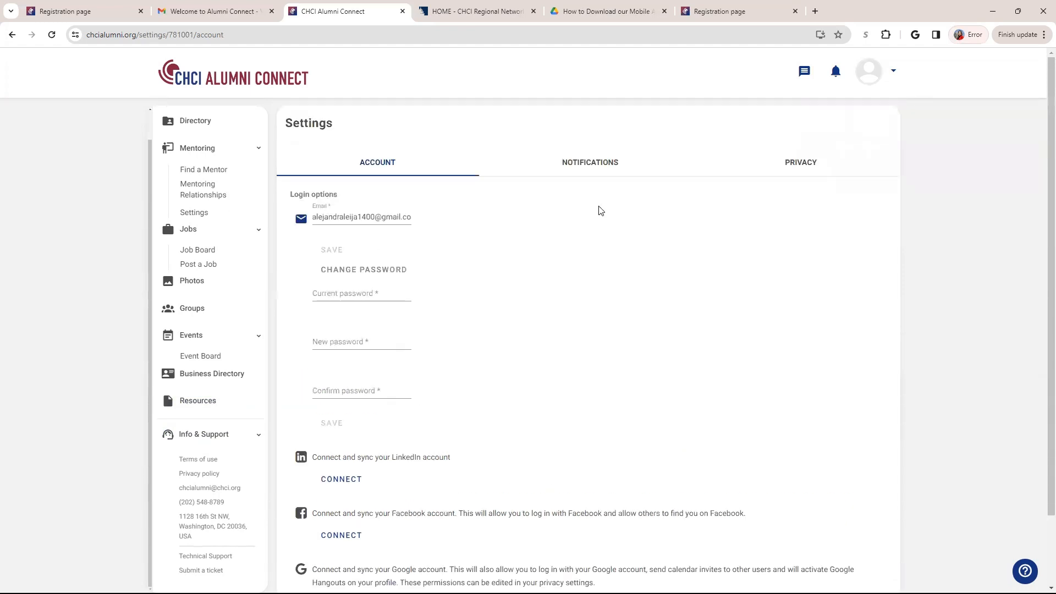
click(591, 162)
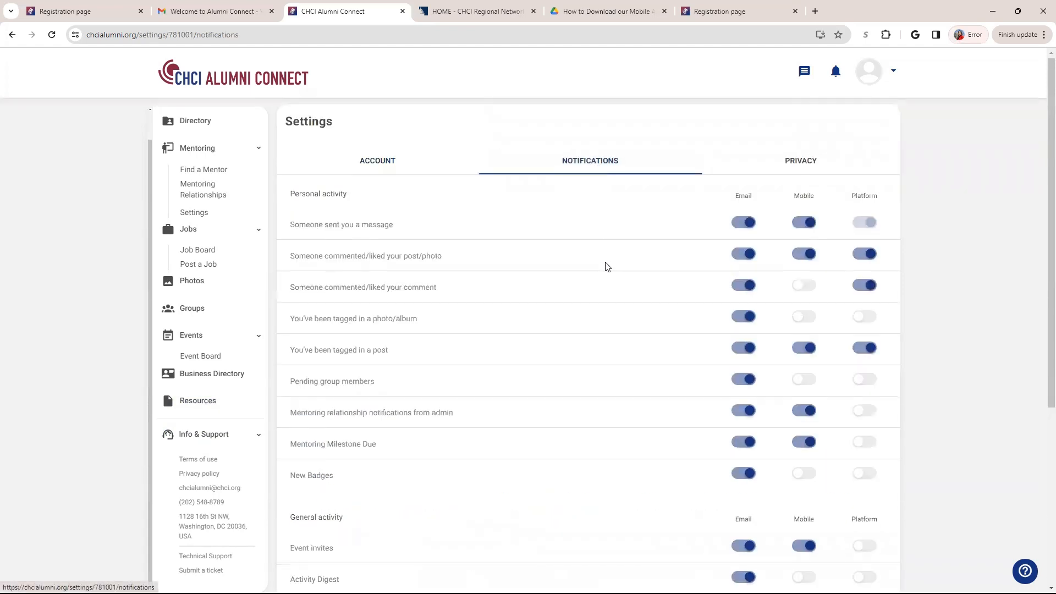
scroll(605, 264, down, 3)
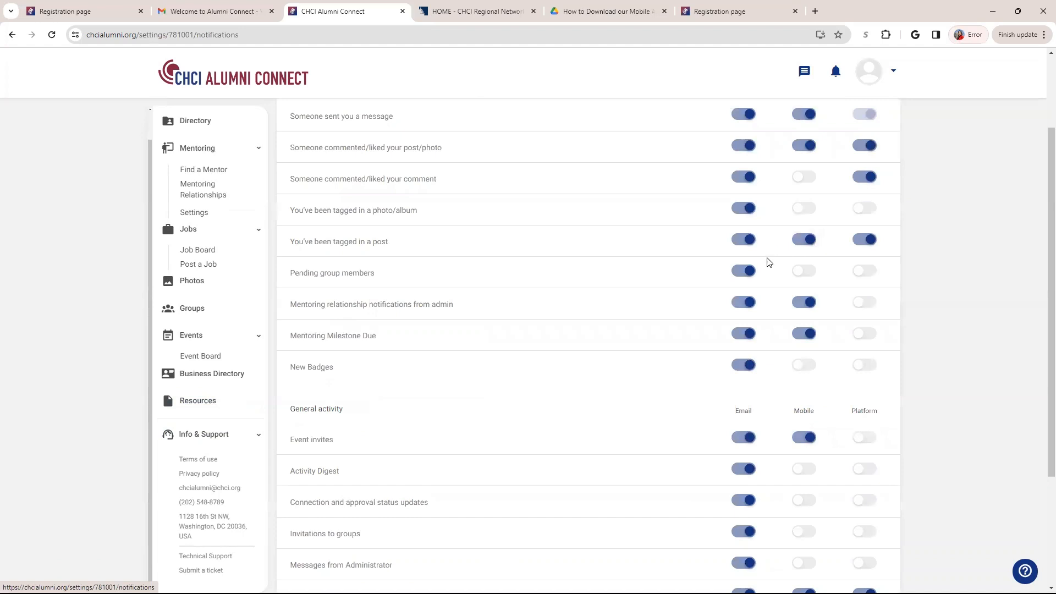
scroll(789, 259, down, 1)
scroll(788, 259, down, 3)
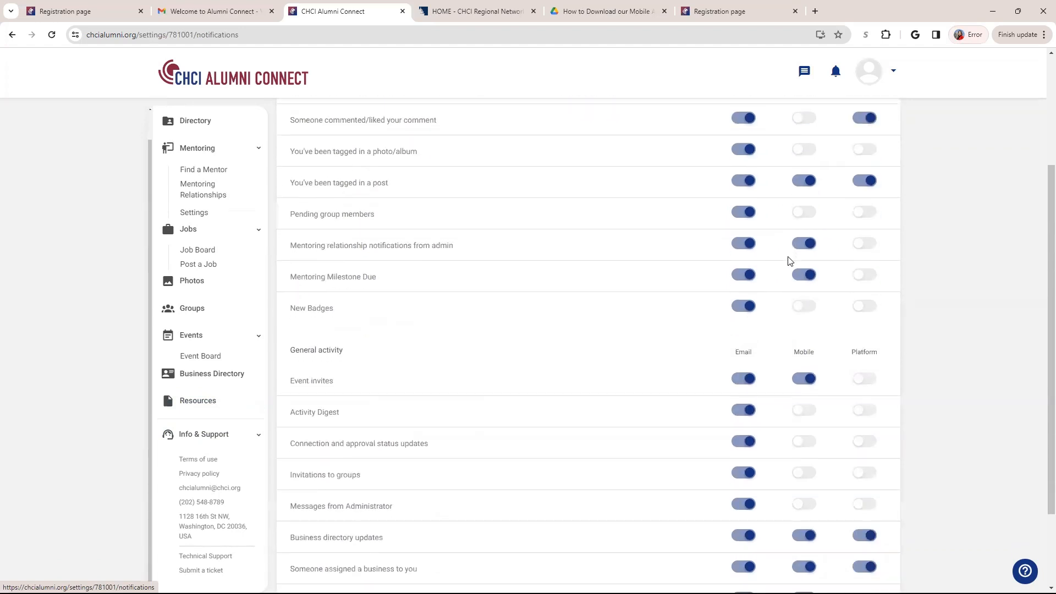
scroll(787, 264, up, 5)
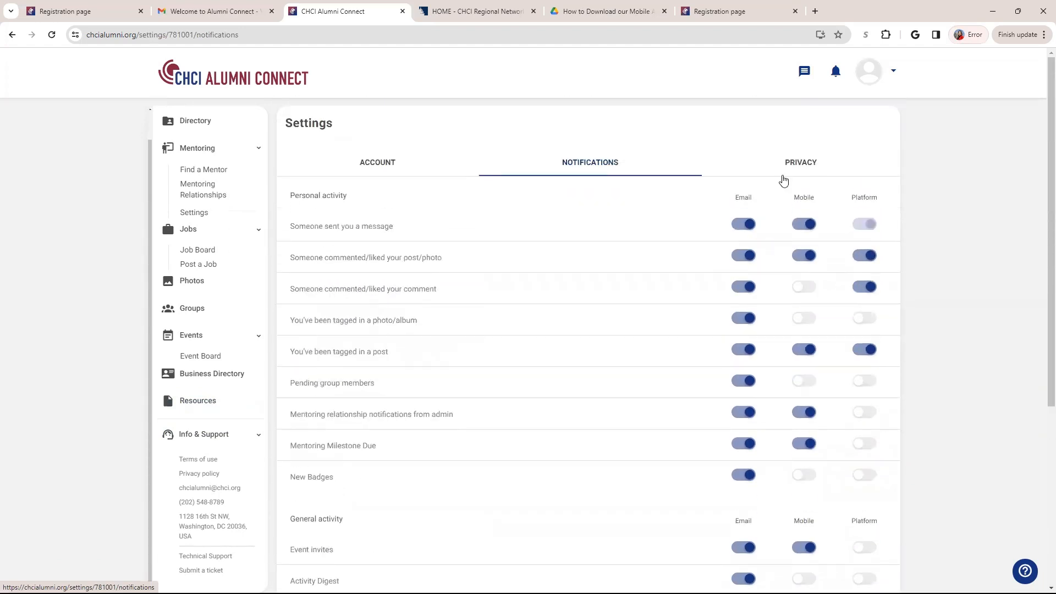
Step: Switch the settings to the Privacy options
click(801, 174)
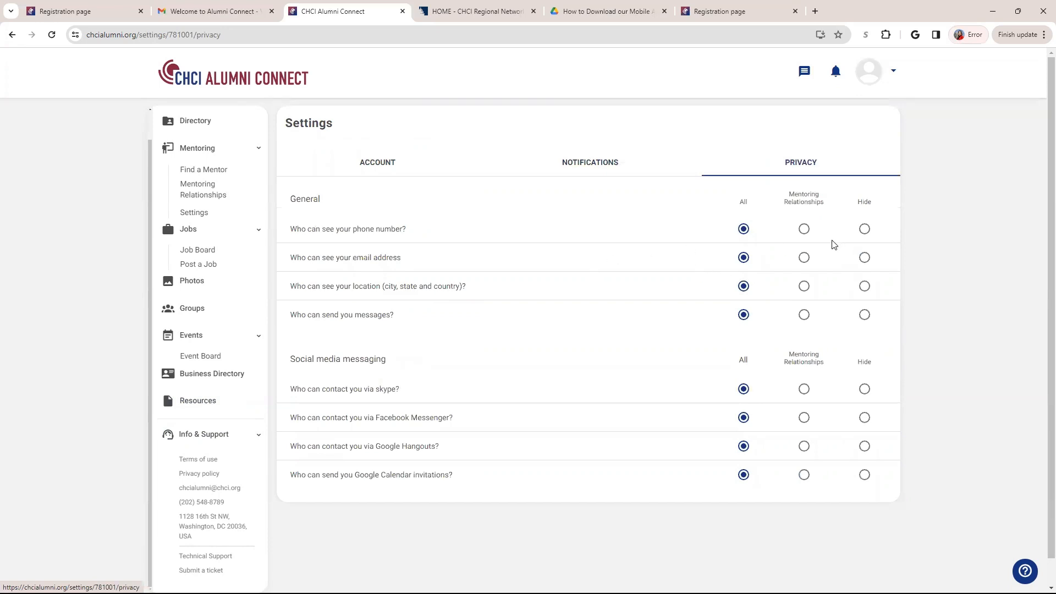
Step: Hide phone number visibility, set it back to everyone, then show the account menu
click(865, 229)
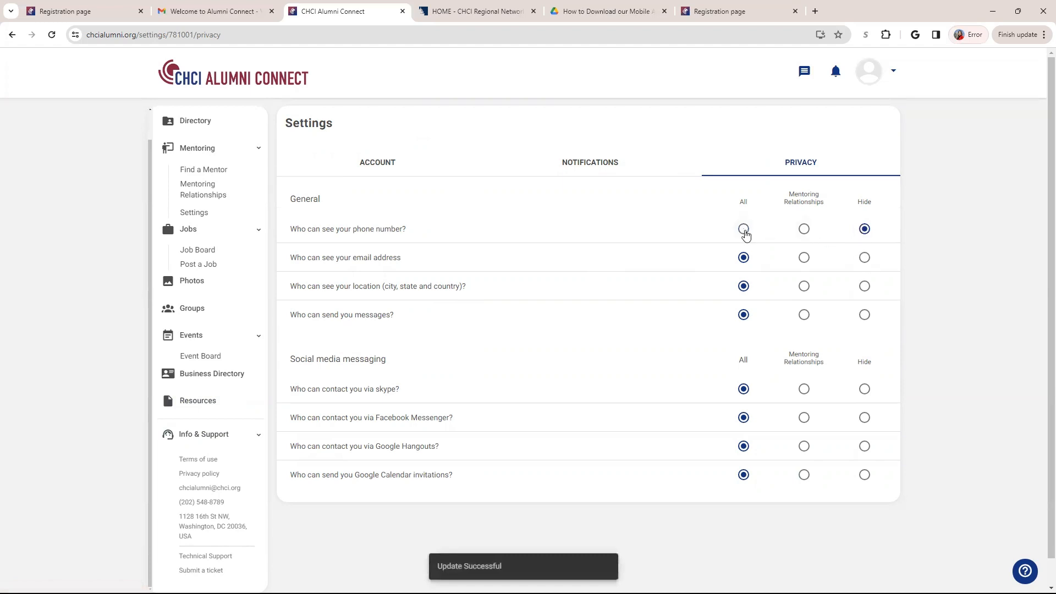
click(744, 229)
scroll(743, 421, down, 1)
scroll(751, 429, up, 1)
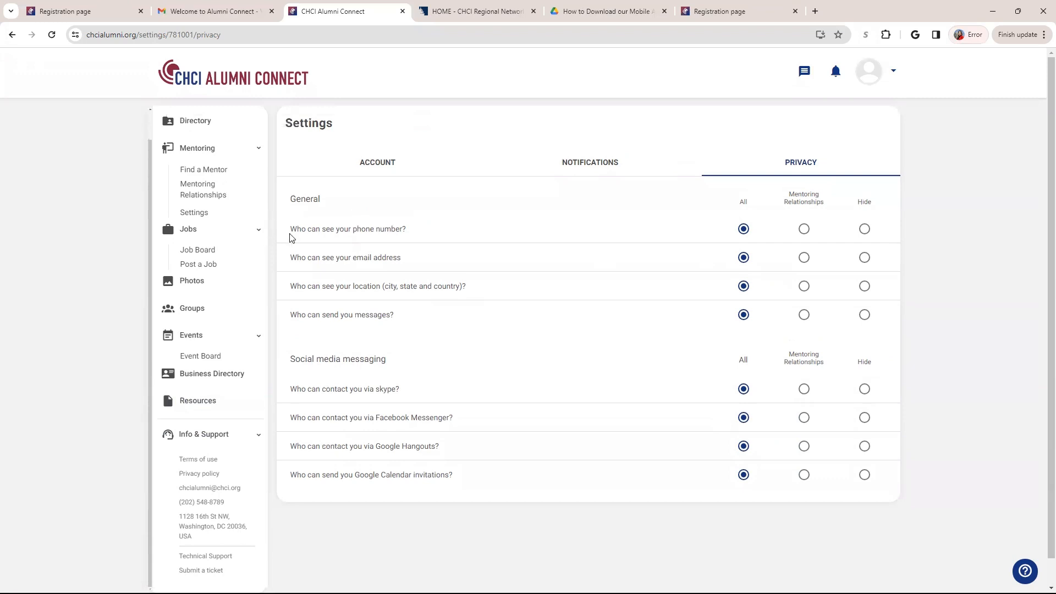
click(892, 71)
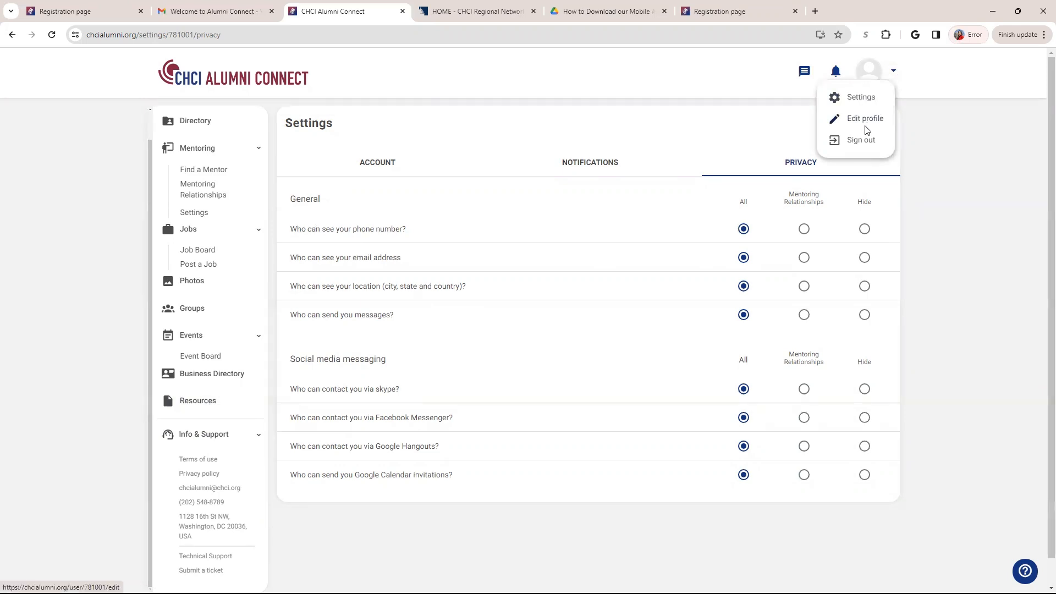
Step: Edit the profile, cancel the photo change, save it and view the updated profile page
click(865, 118)
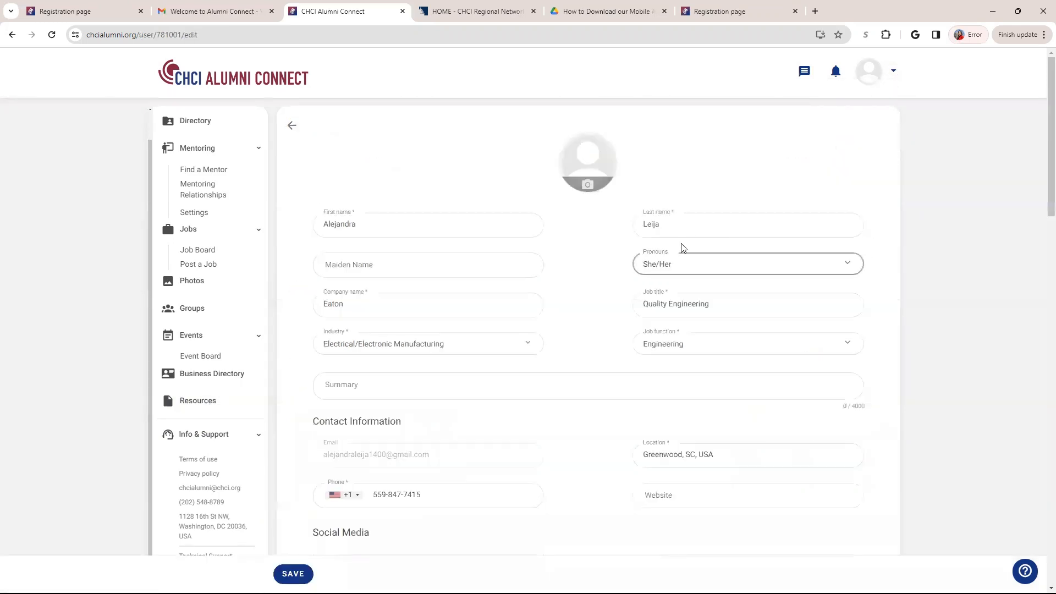
click(588, 185)
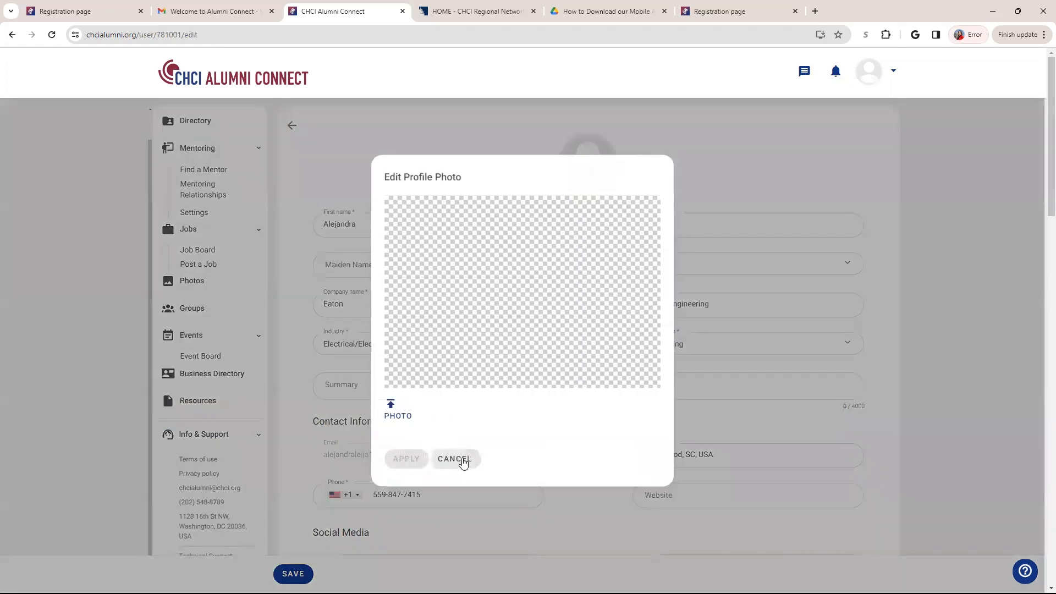
click(453, 458)
scroll(423, 327, down, 1)
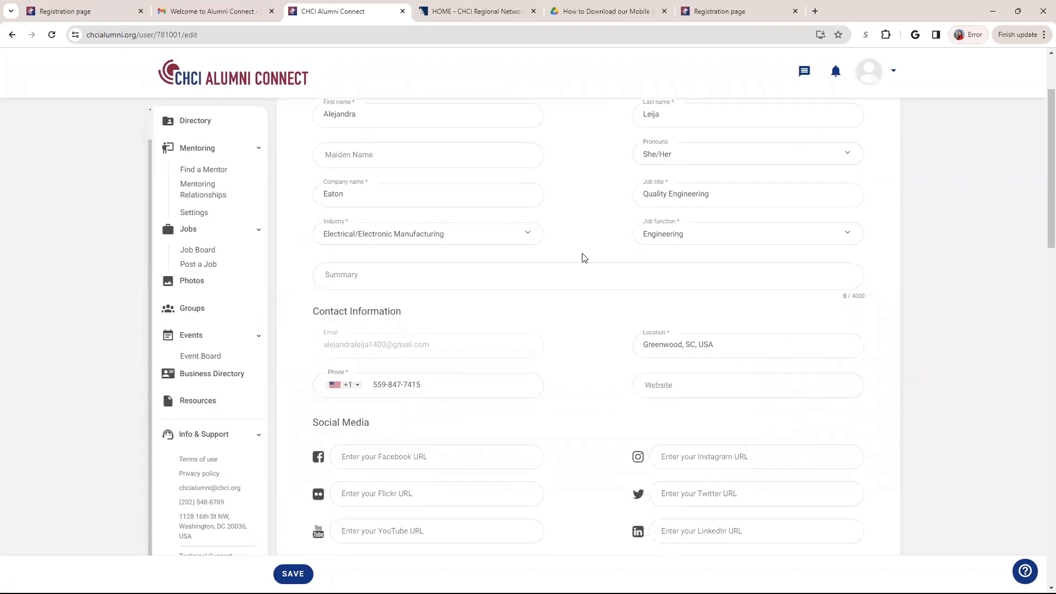
scroll(545, 305, down, 3)
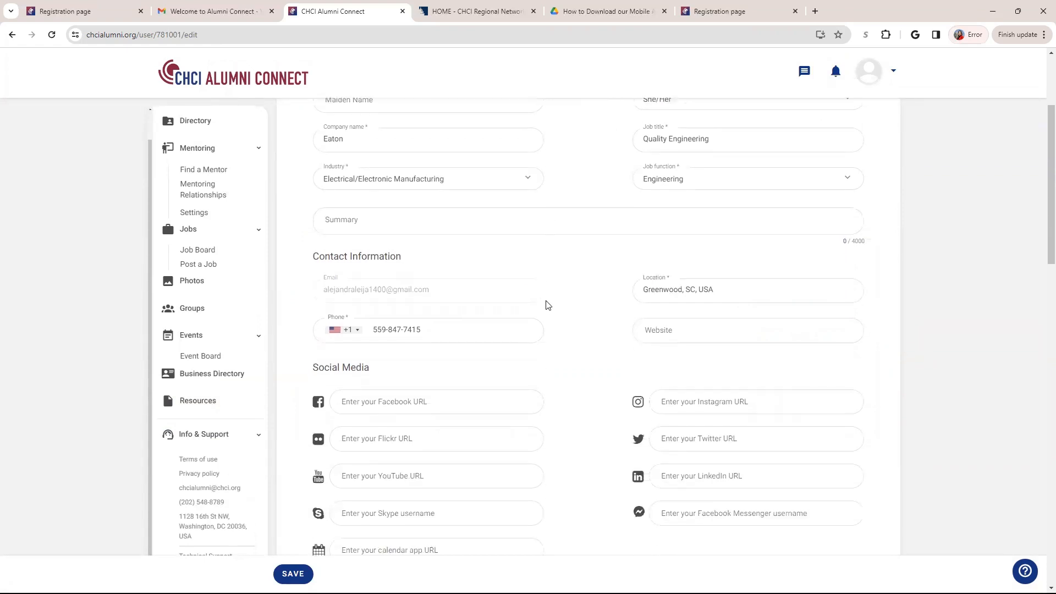
scroll(541, 305, down, 2)
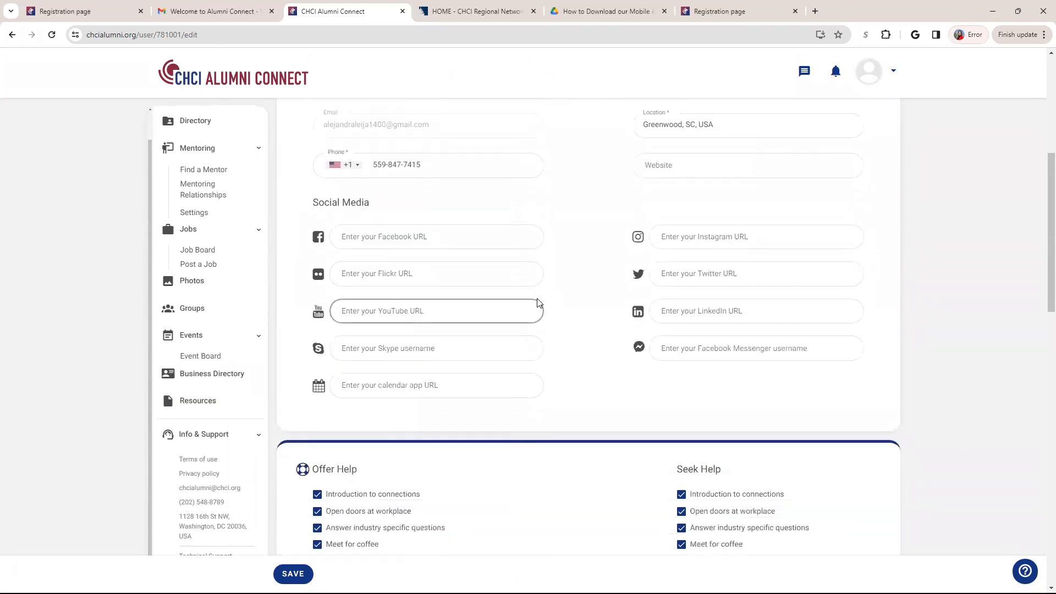
scroll(536, 301, down, 1)
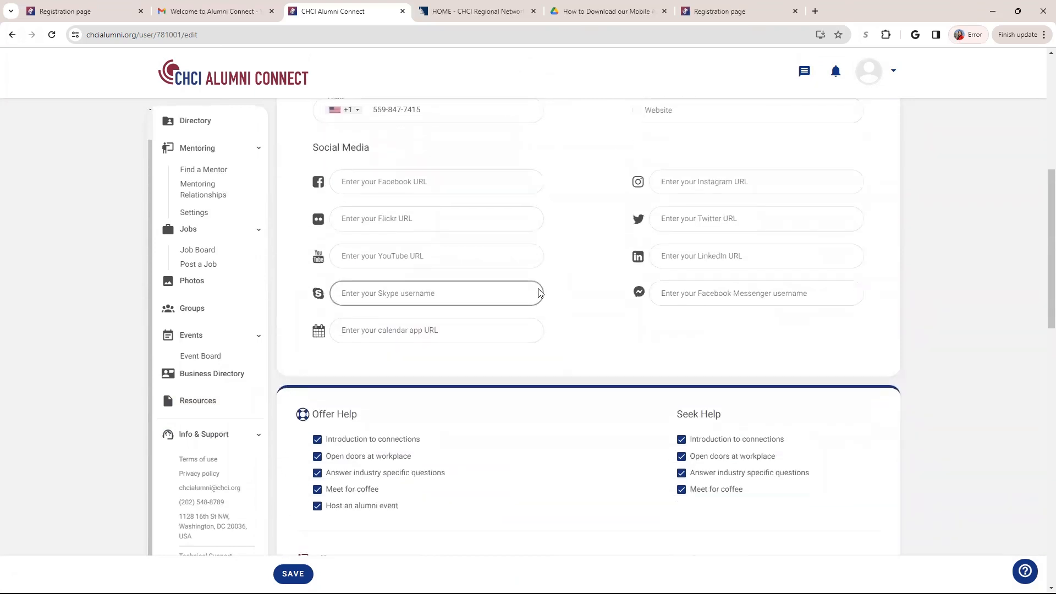
scroll(537, 300, down, 1)
scroll(549, 316, down, 1)
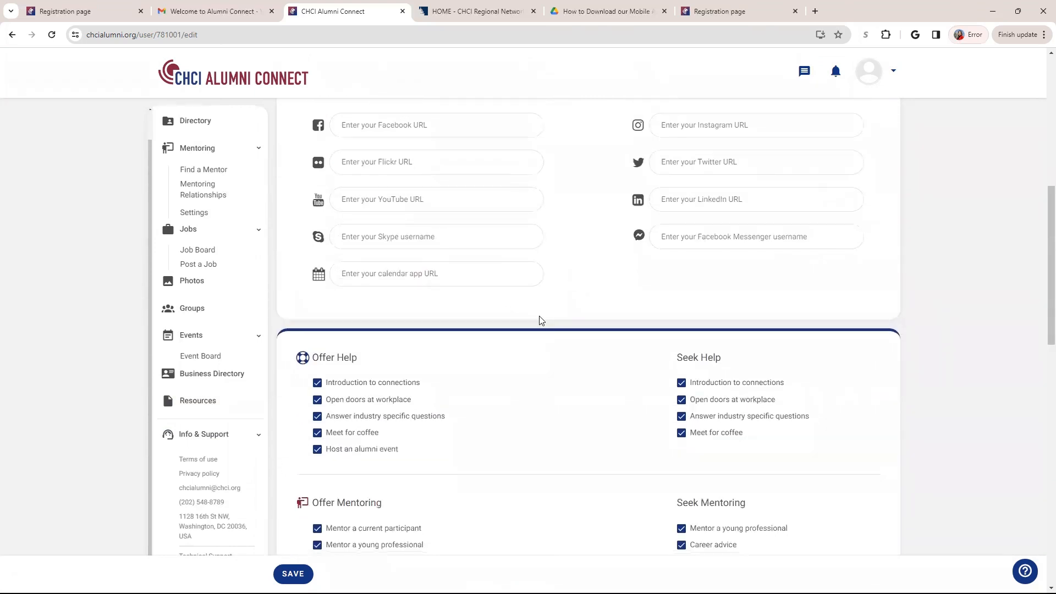
scroll(540, 318, down, 1)
scroll(537, 318, down, 1)
scroll(529, 318, down, 1)
scroll(502, 318, down, 1)
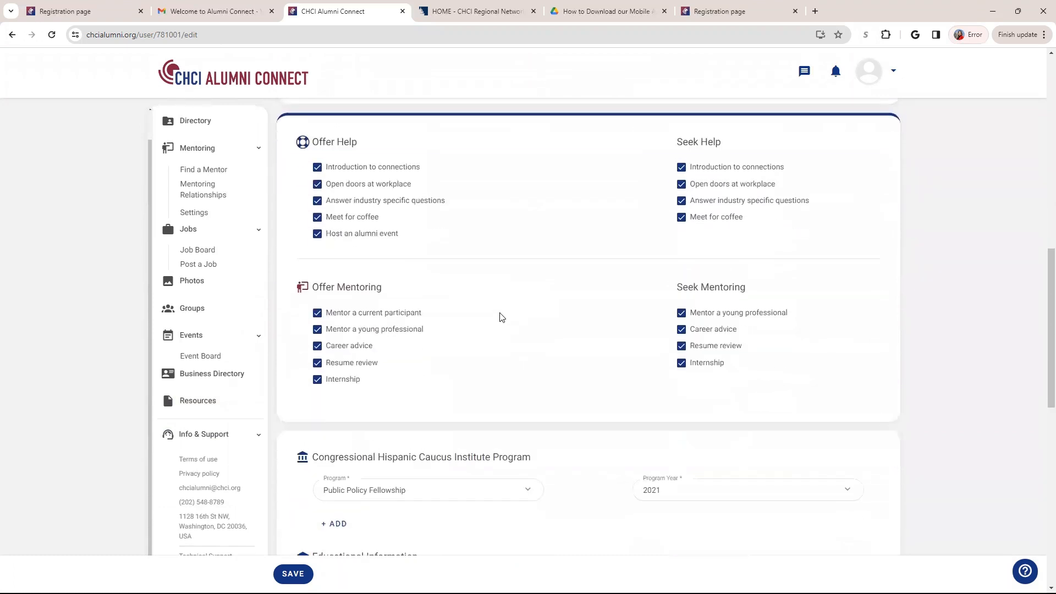
scroll(499, 313, down, 2)
scroll(512, 350, down, 1)
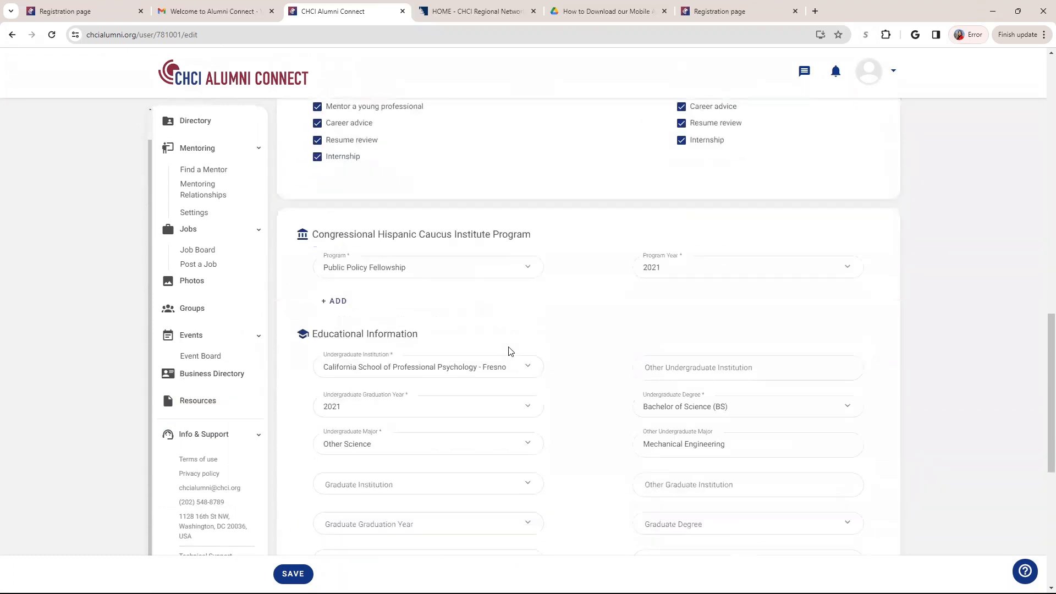
scroll(512, 351, down, 1)
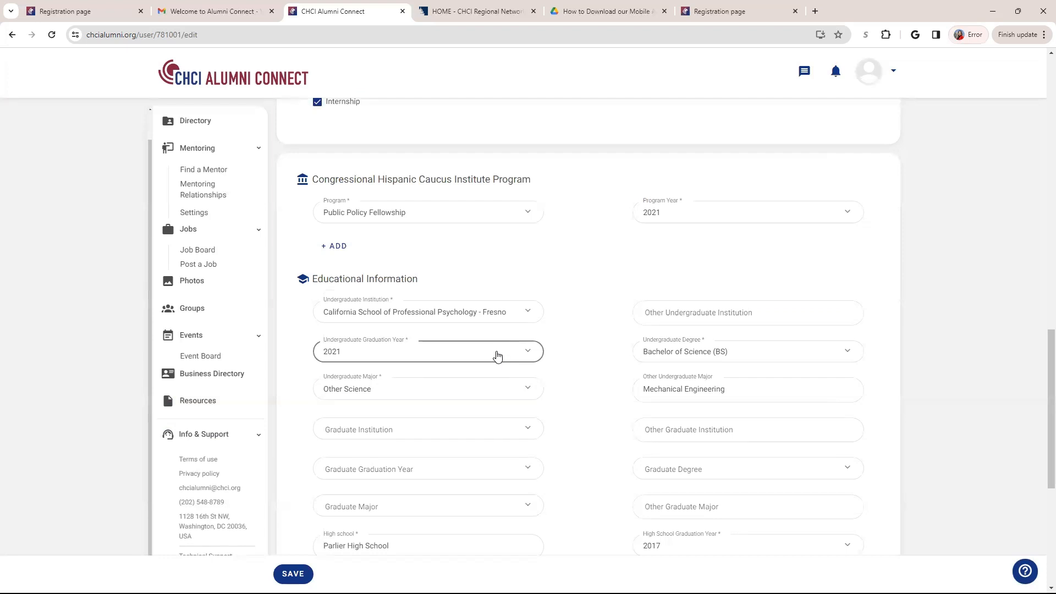
scroll(504, 355, down, 1)
scroll(506, 360, down, 1)
scroll(504, 359, down, 1)
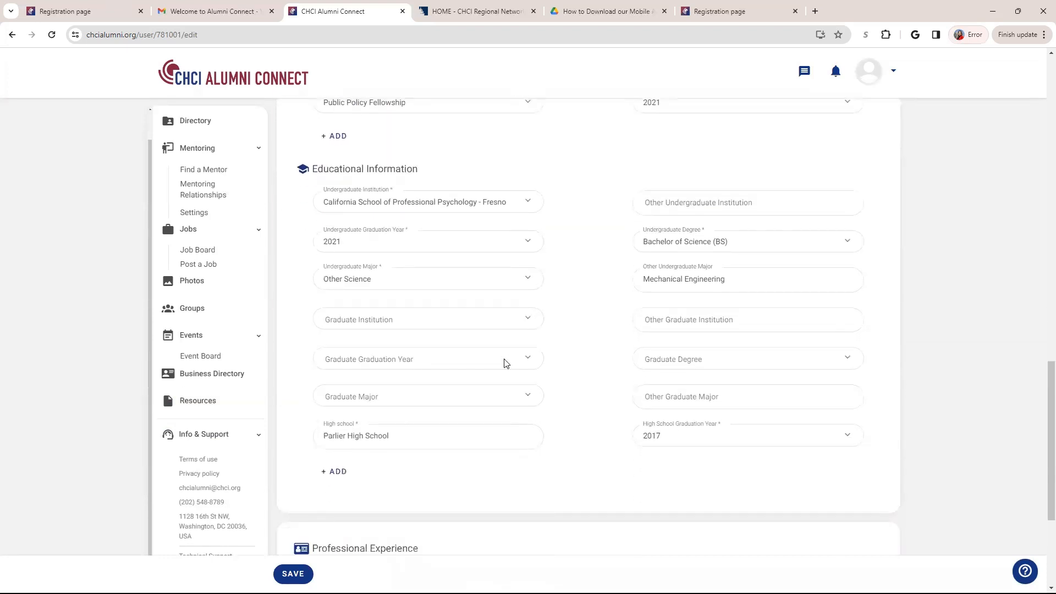
scroll(462, 355, down, 1)
scroll(465, 369, down, 1)
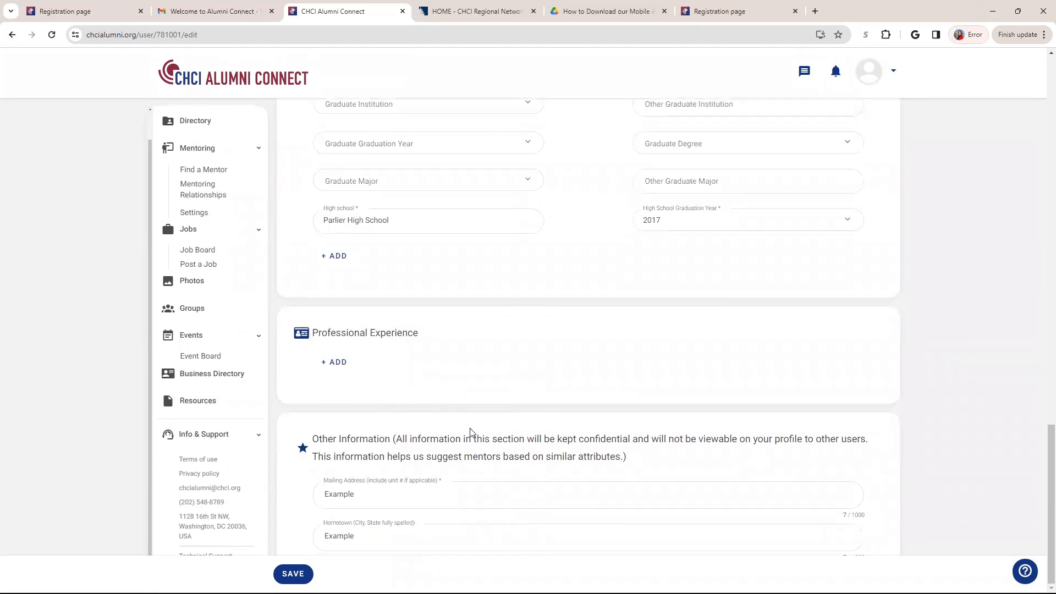
scroll(555, 426, up, 2)
scroll(545, 422, up, 2)
scroll(528, 421, down, 1)
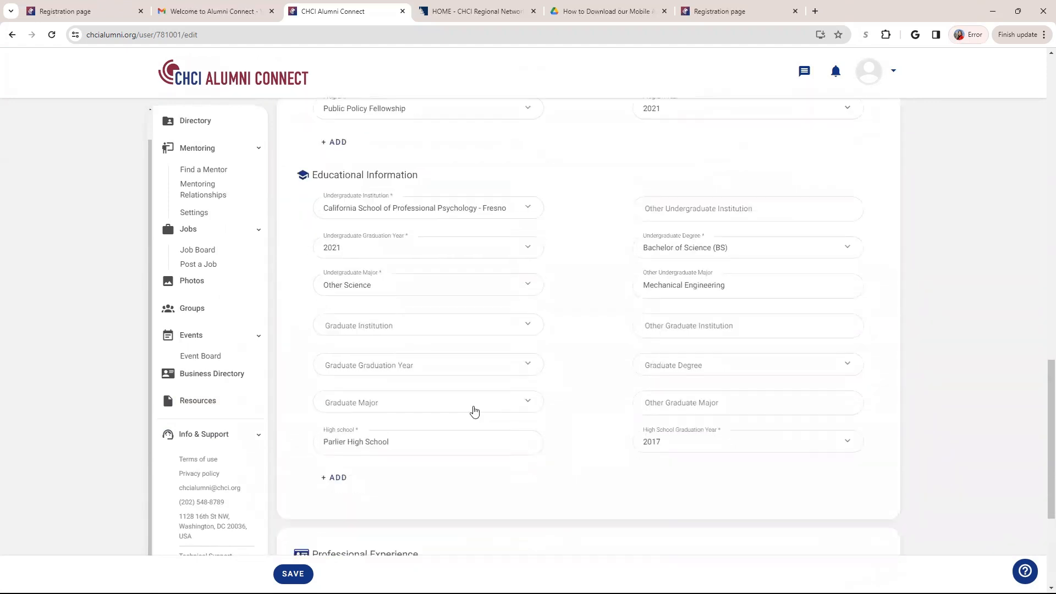
scroll(494, 295, down, 3)
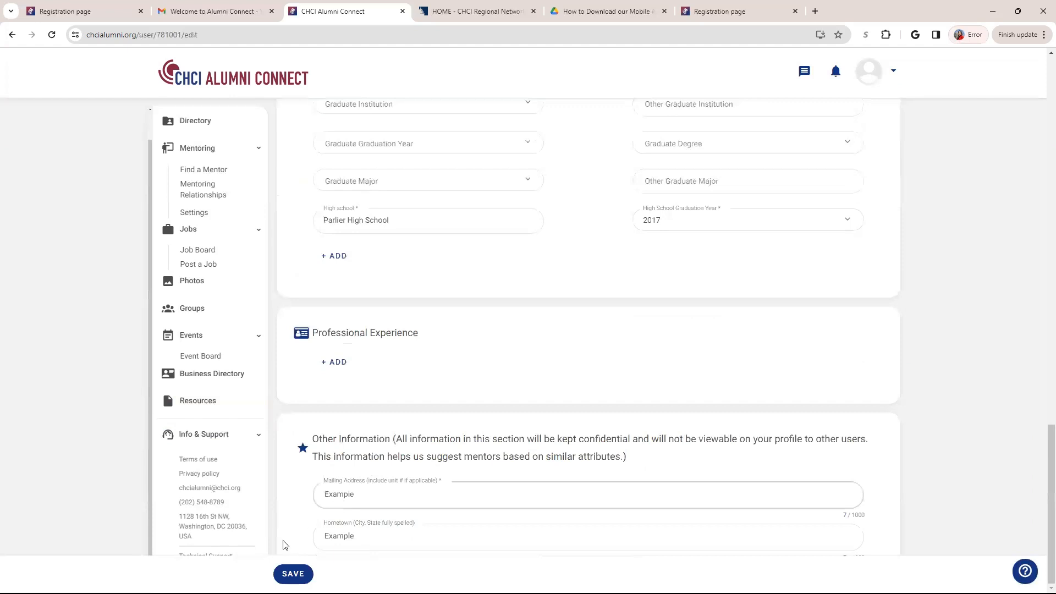
click(292, 572)
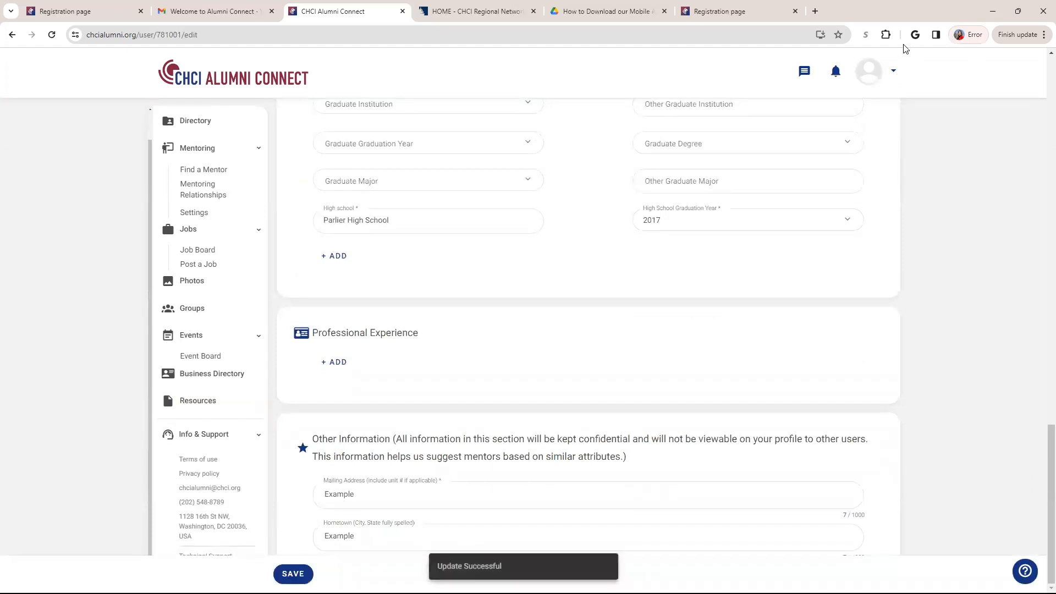
click(868, 73)
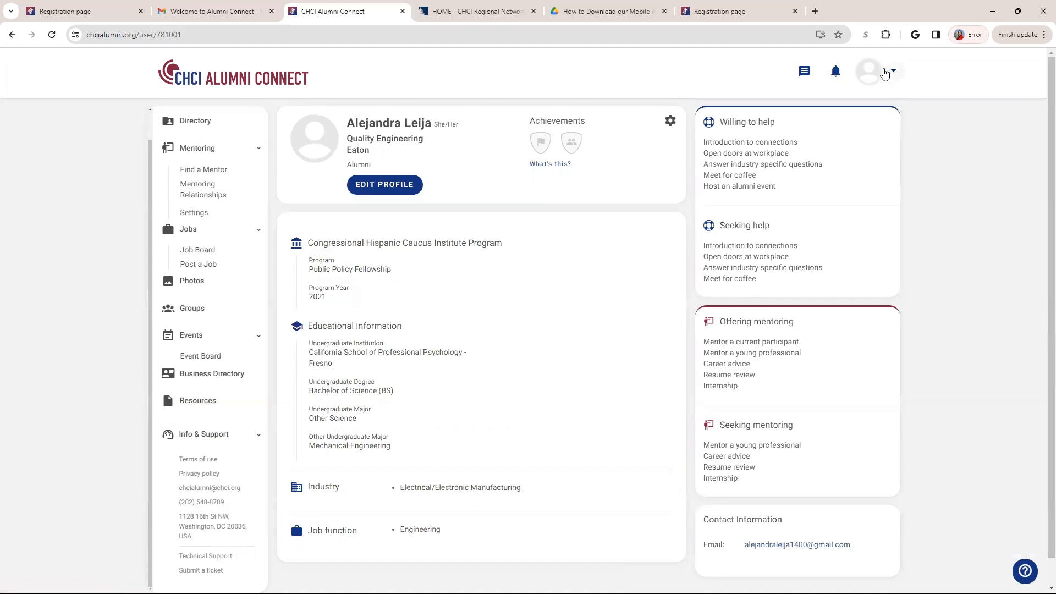
scroll(456, 226, down, 1)
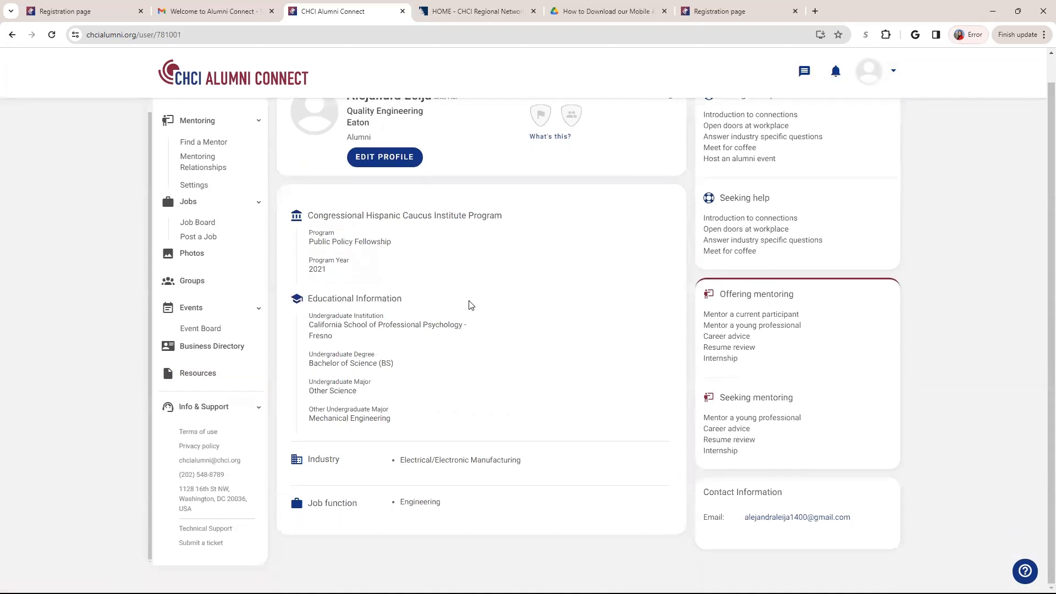
scroll(436, 519, up, 1)
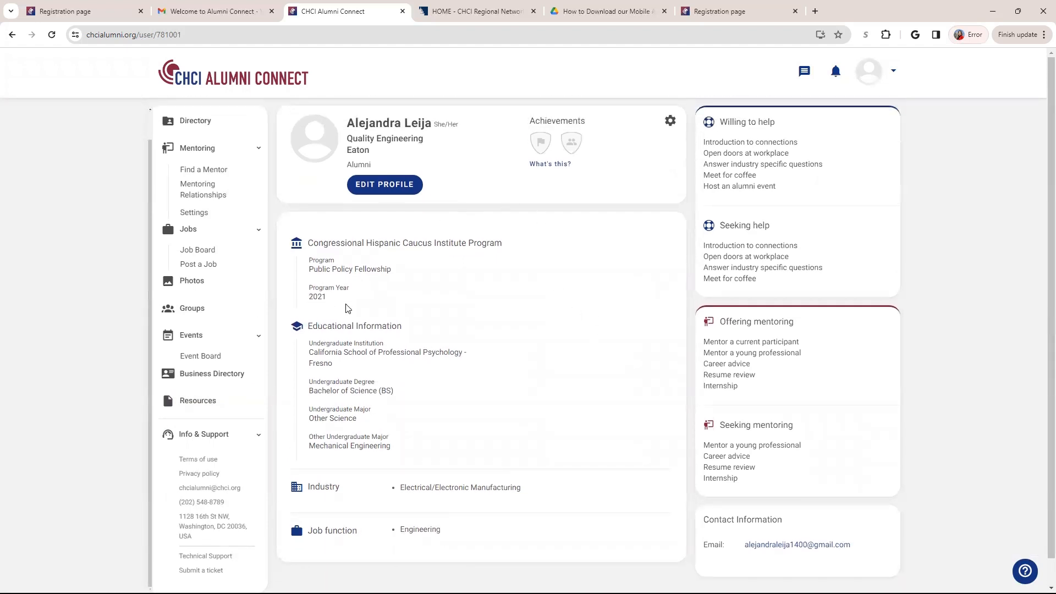
scroll(345, 308, down, 1)
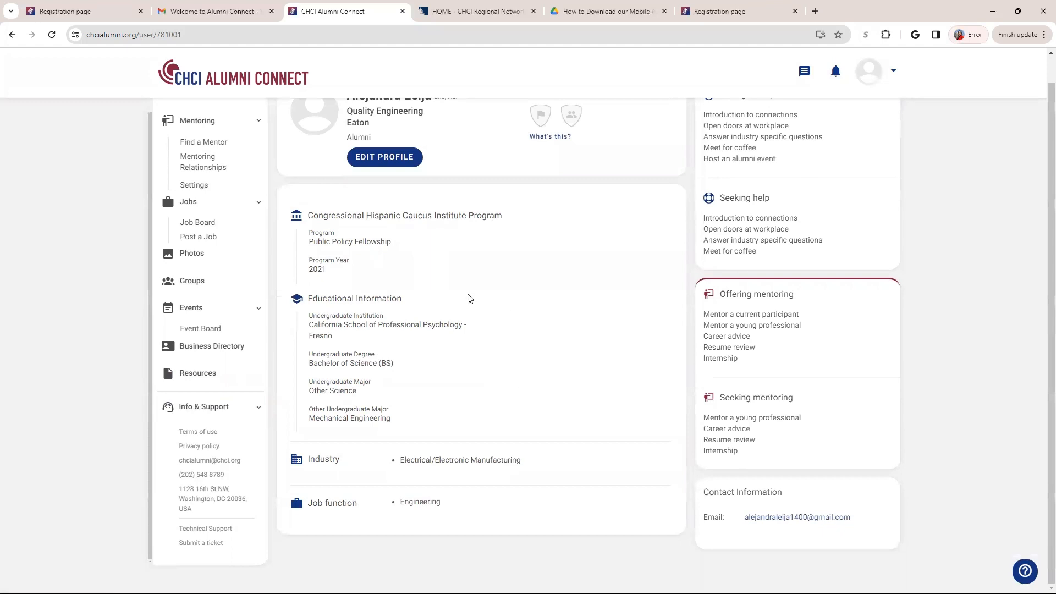
scroll(767, 264, up, 1)
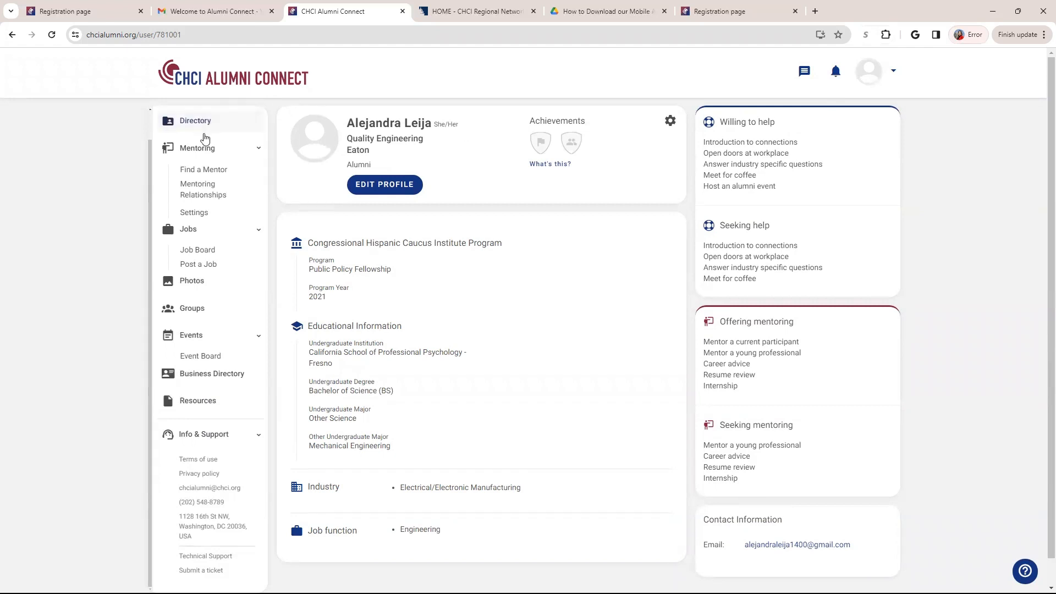
scroll(204, 120, up, 1)
Step: Return to the community feed from the left sidebar
click(202, 132)
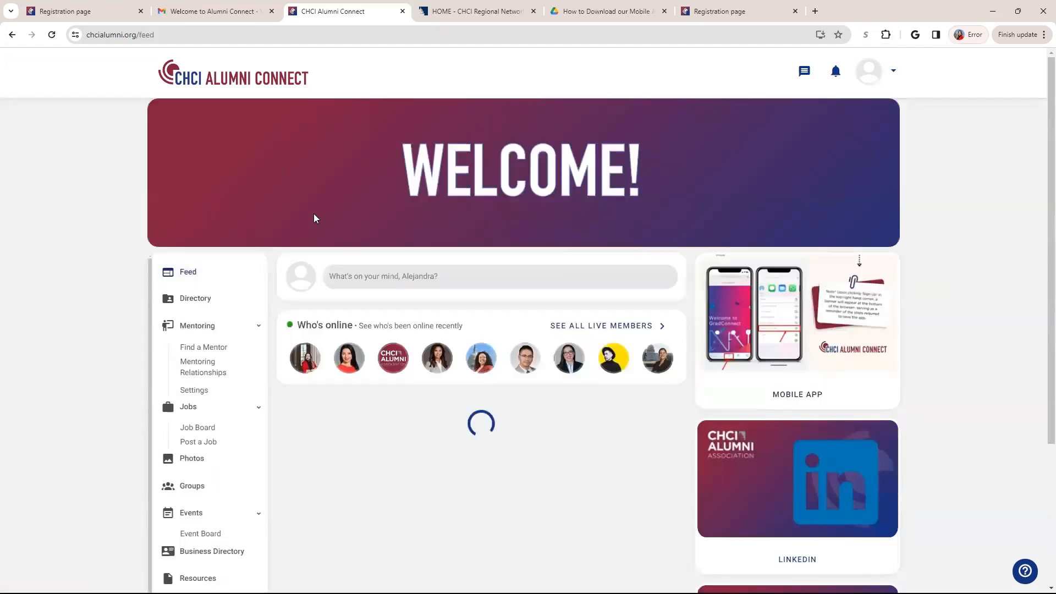